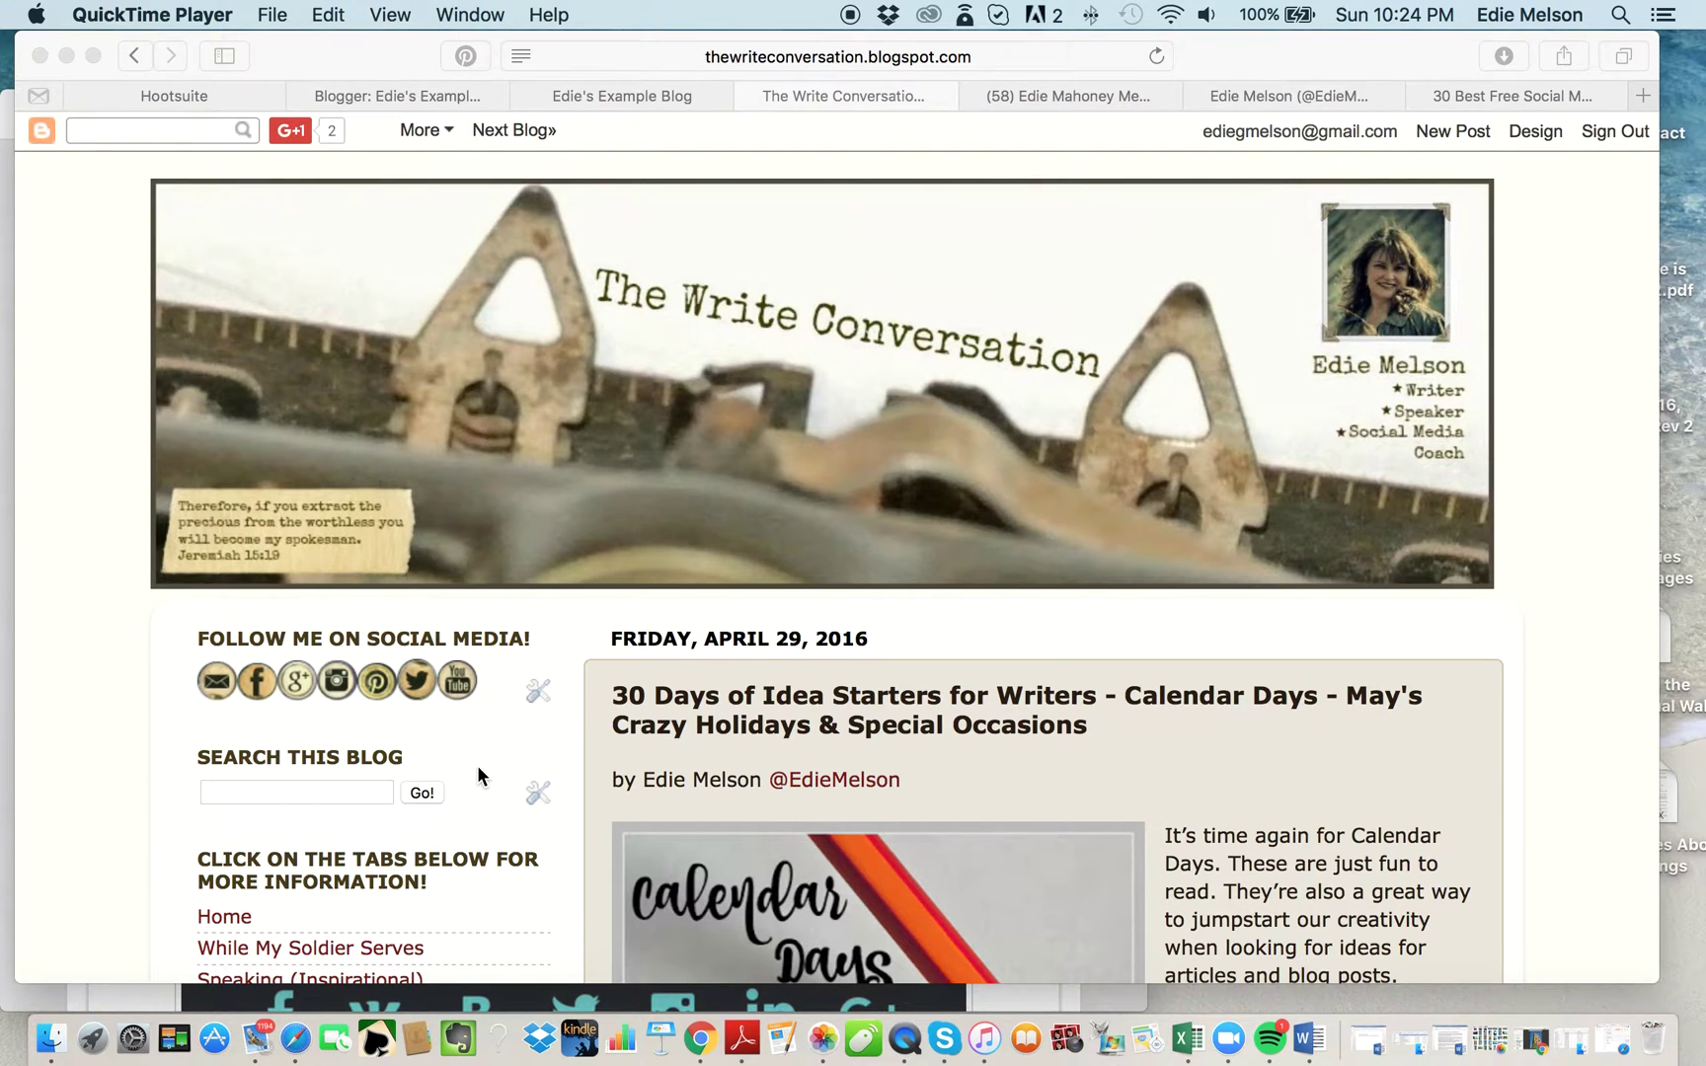
Go from the designscrazed article back to Google's 'free social media icons' web results.
scroll(477, 765, down, 20)
scroll(477, 765, down, 20)
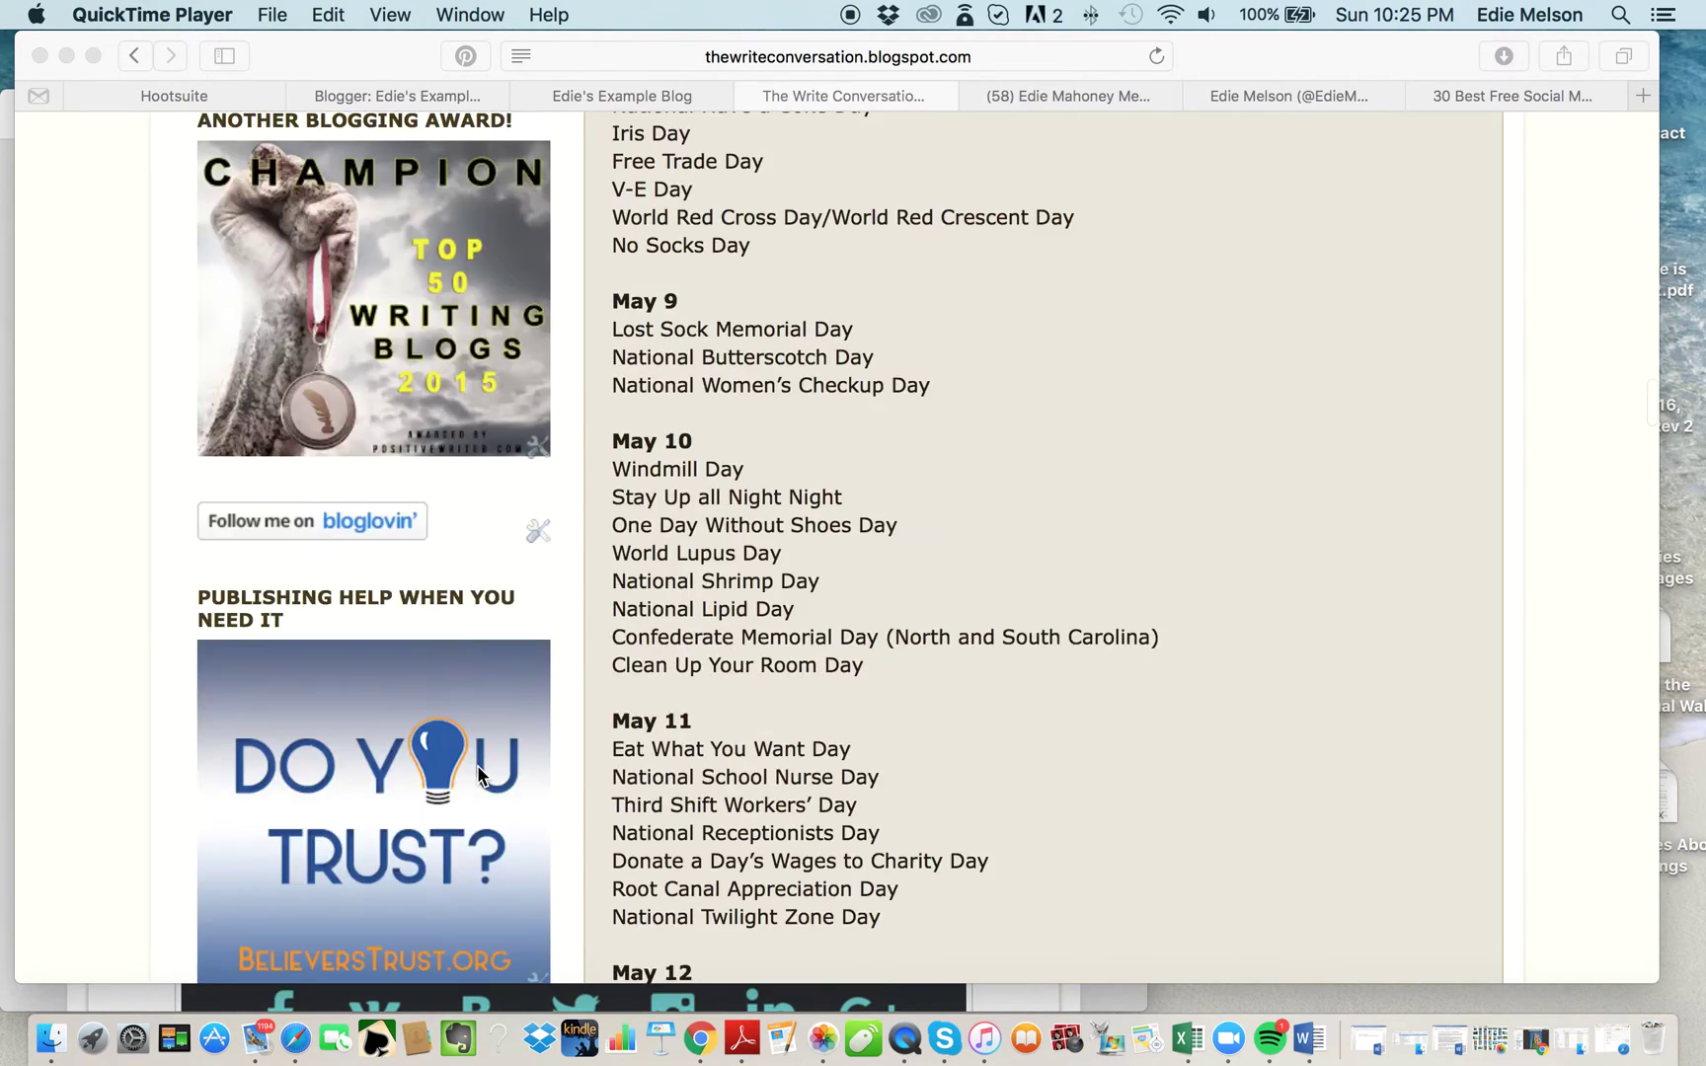
scroll(477, 765, down, 5)
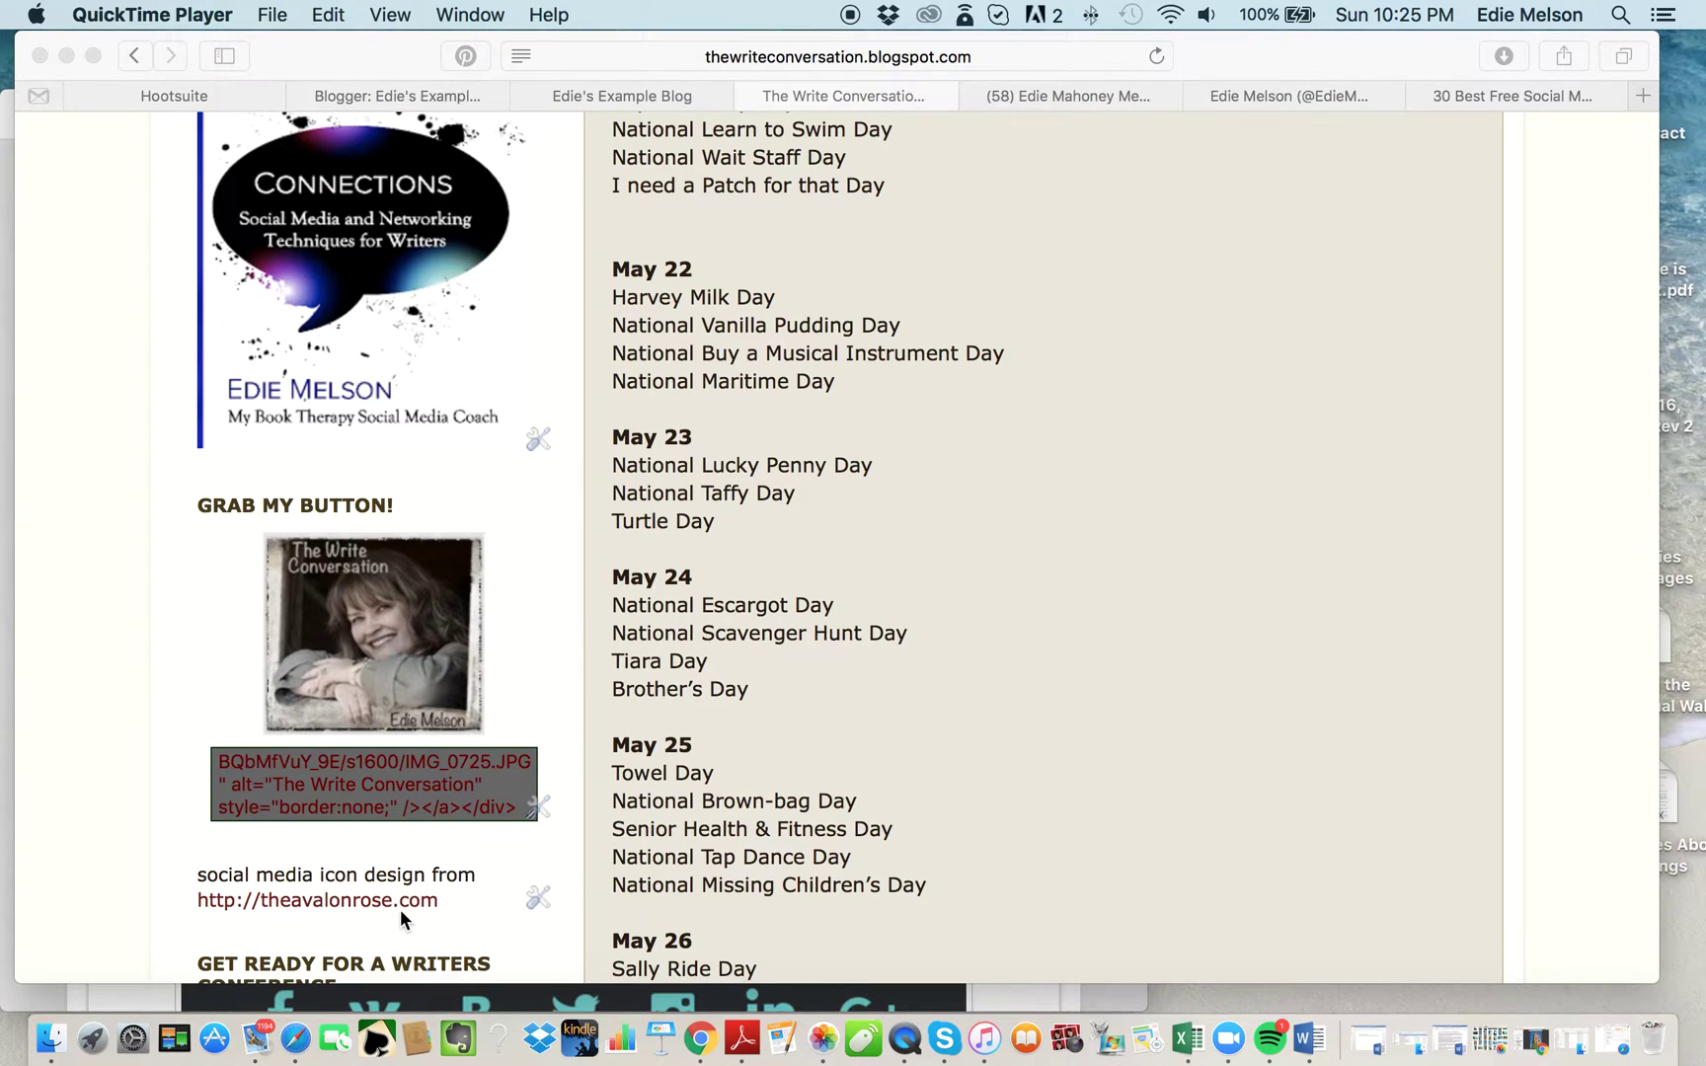
scroll(543, 370, up, 20)
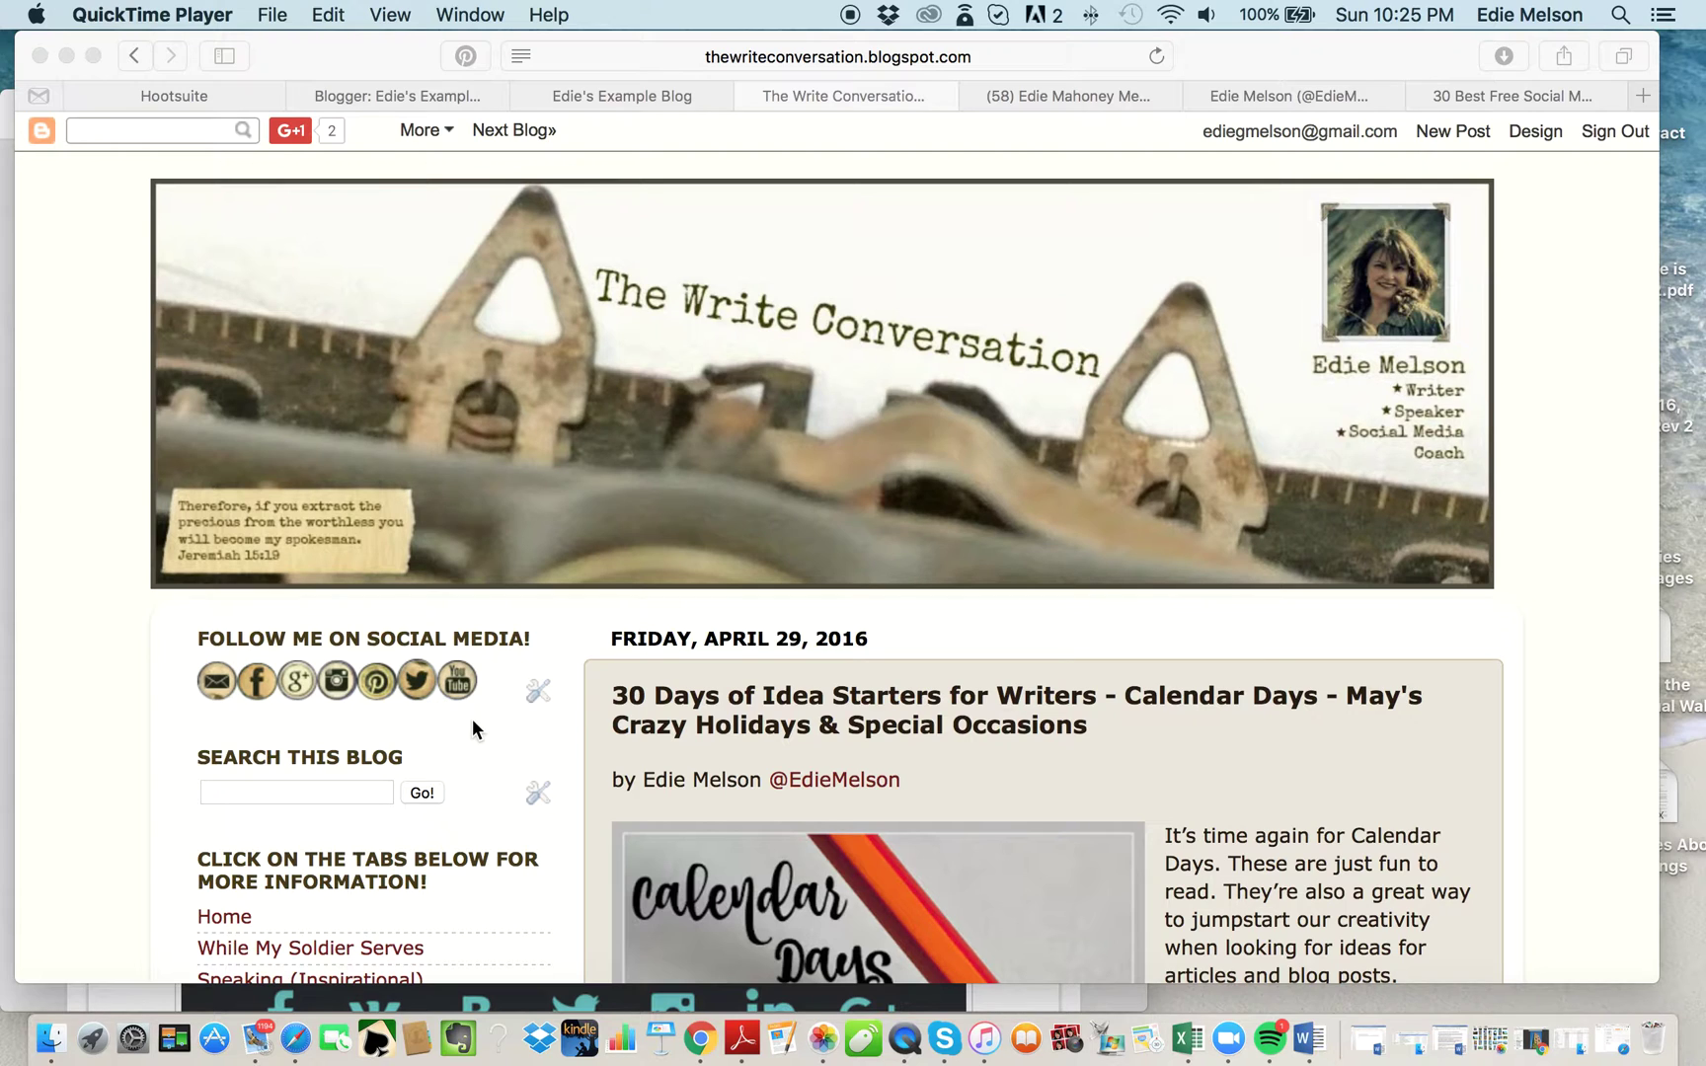
click(1515, 88)
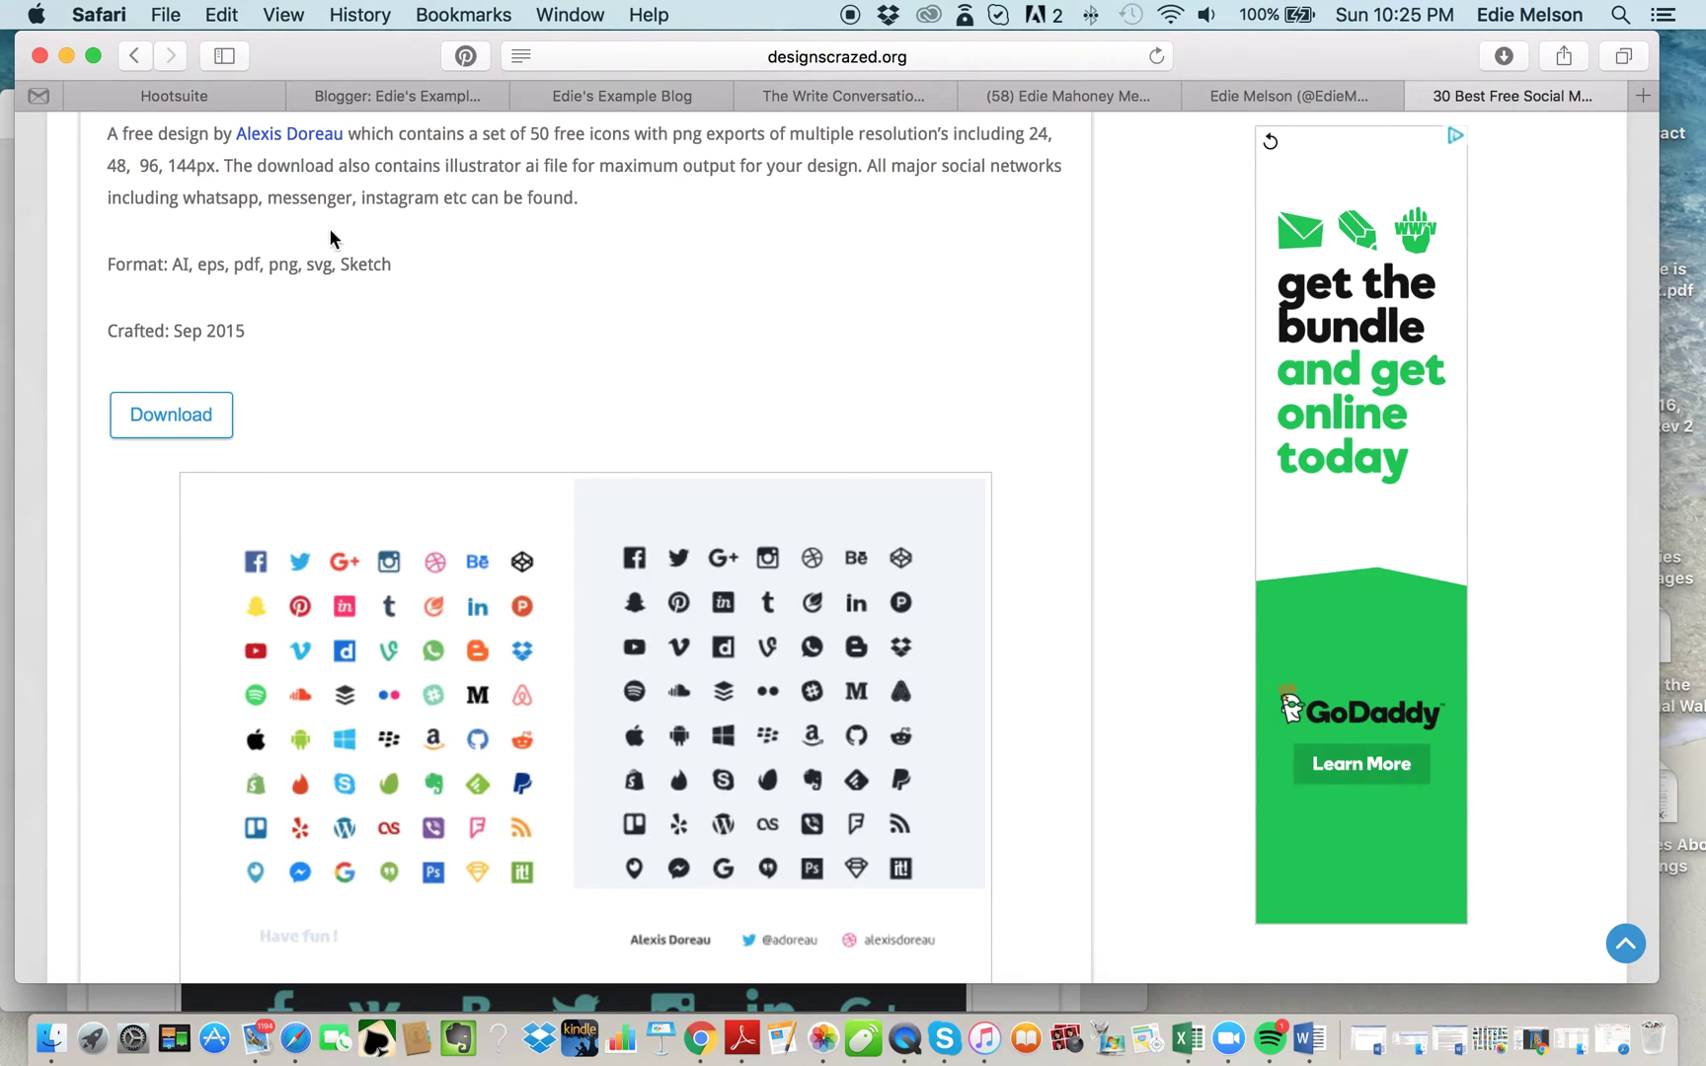
click(132, 59)
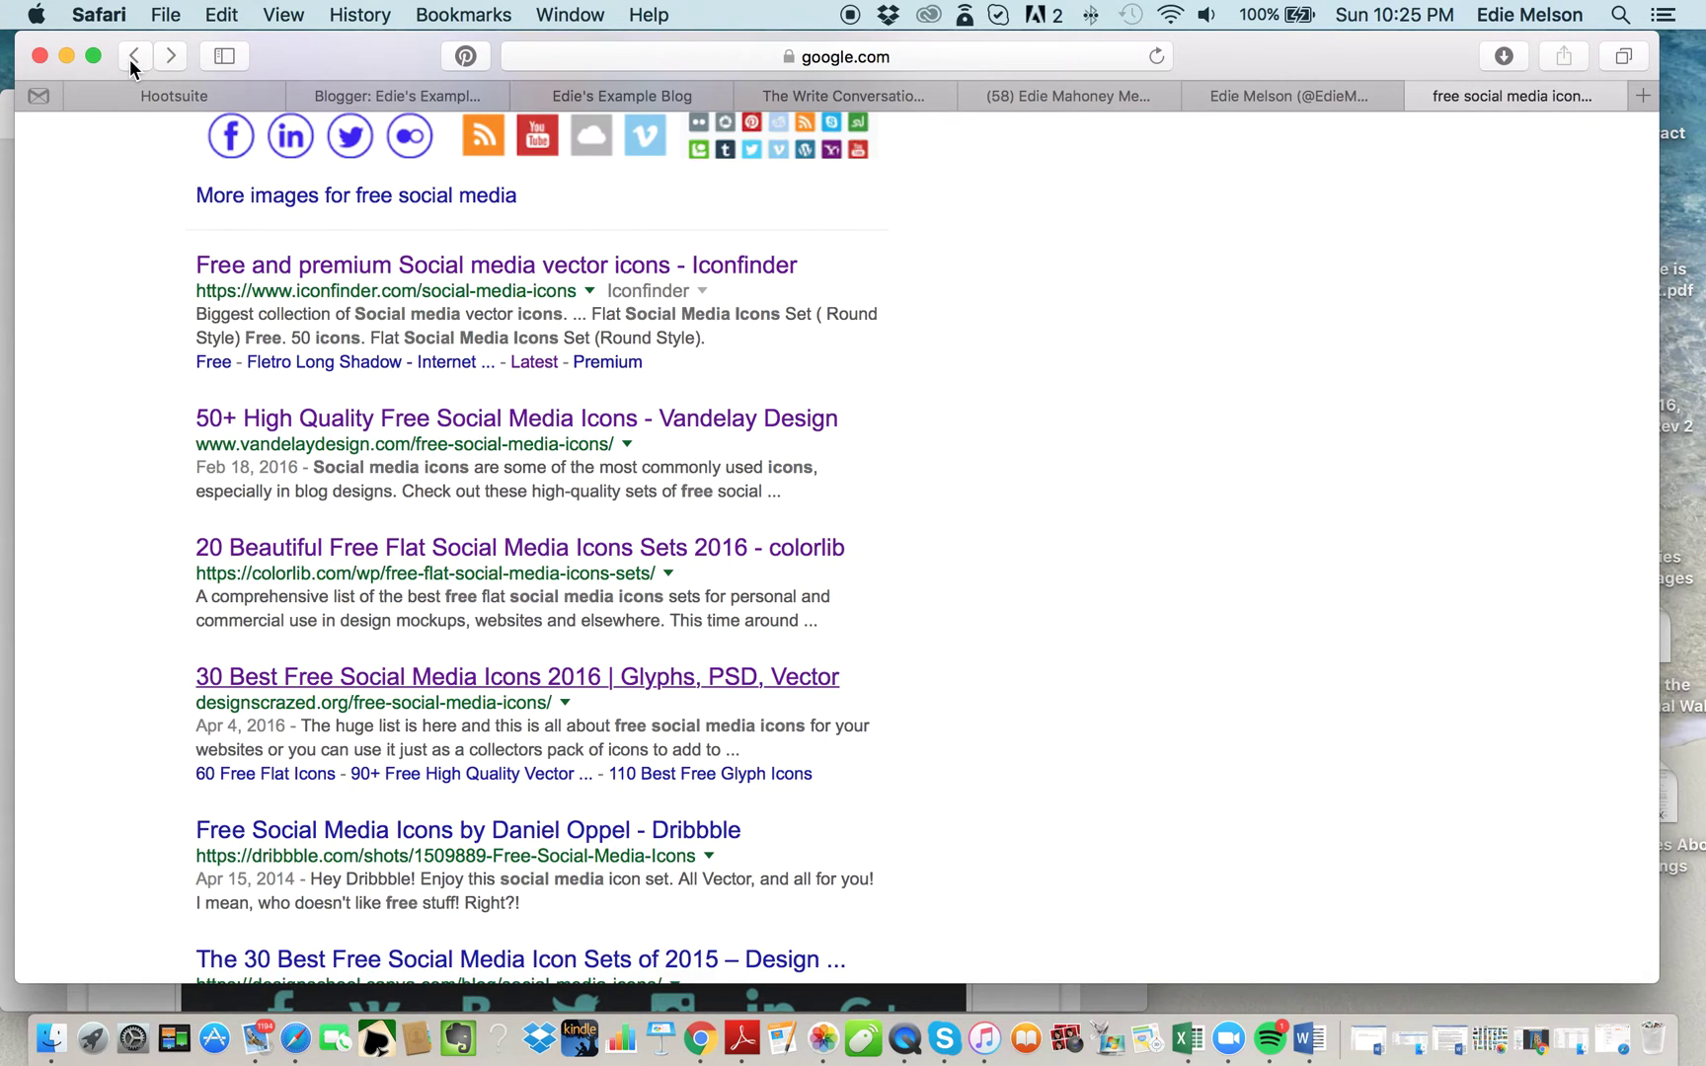
scroll(245, 387, up, 10)
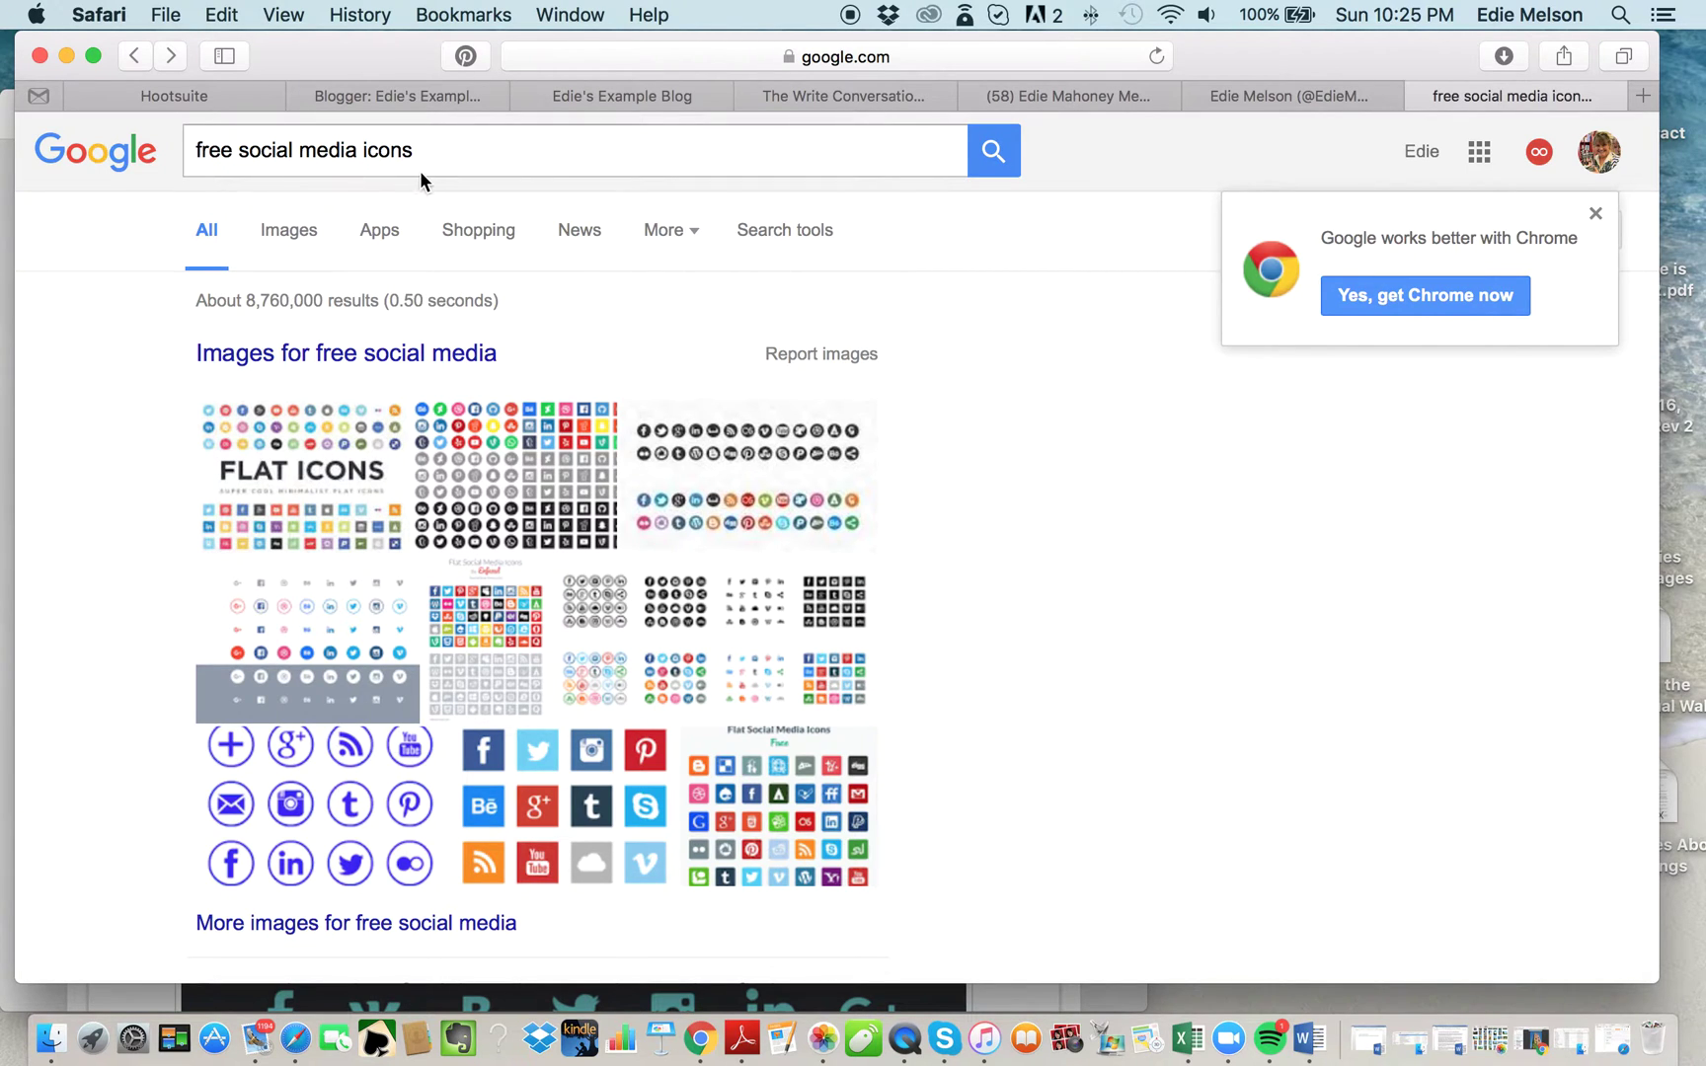
scroll(136, 463, down, 10)
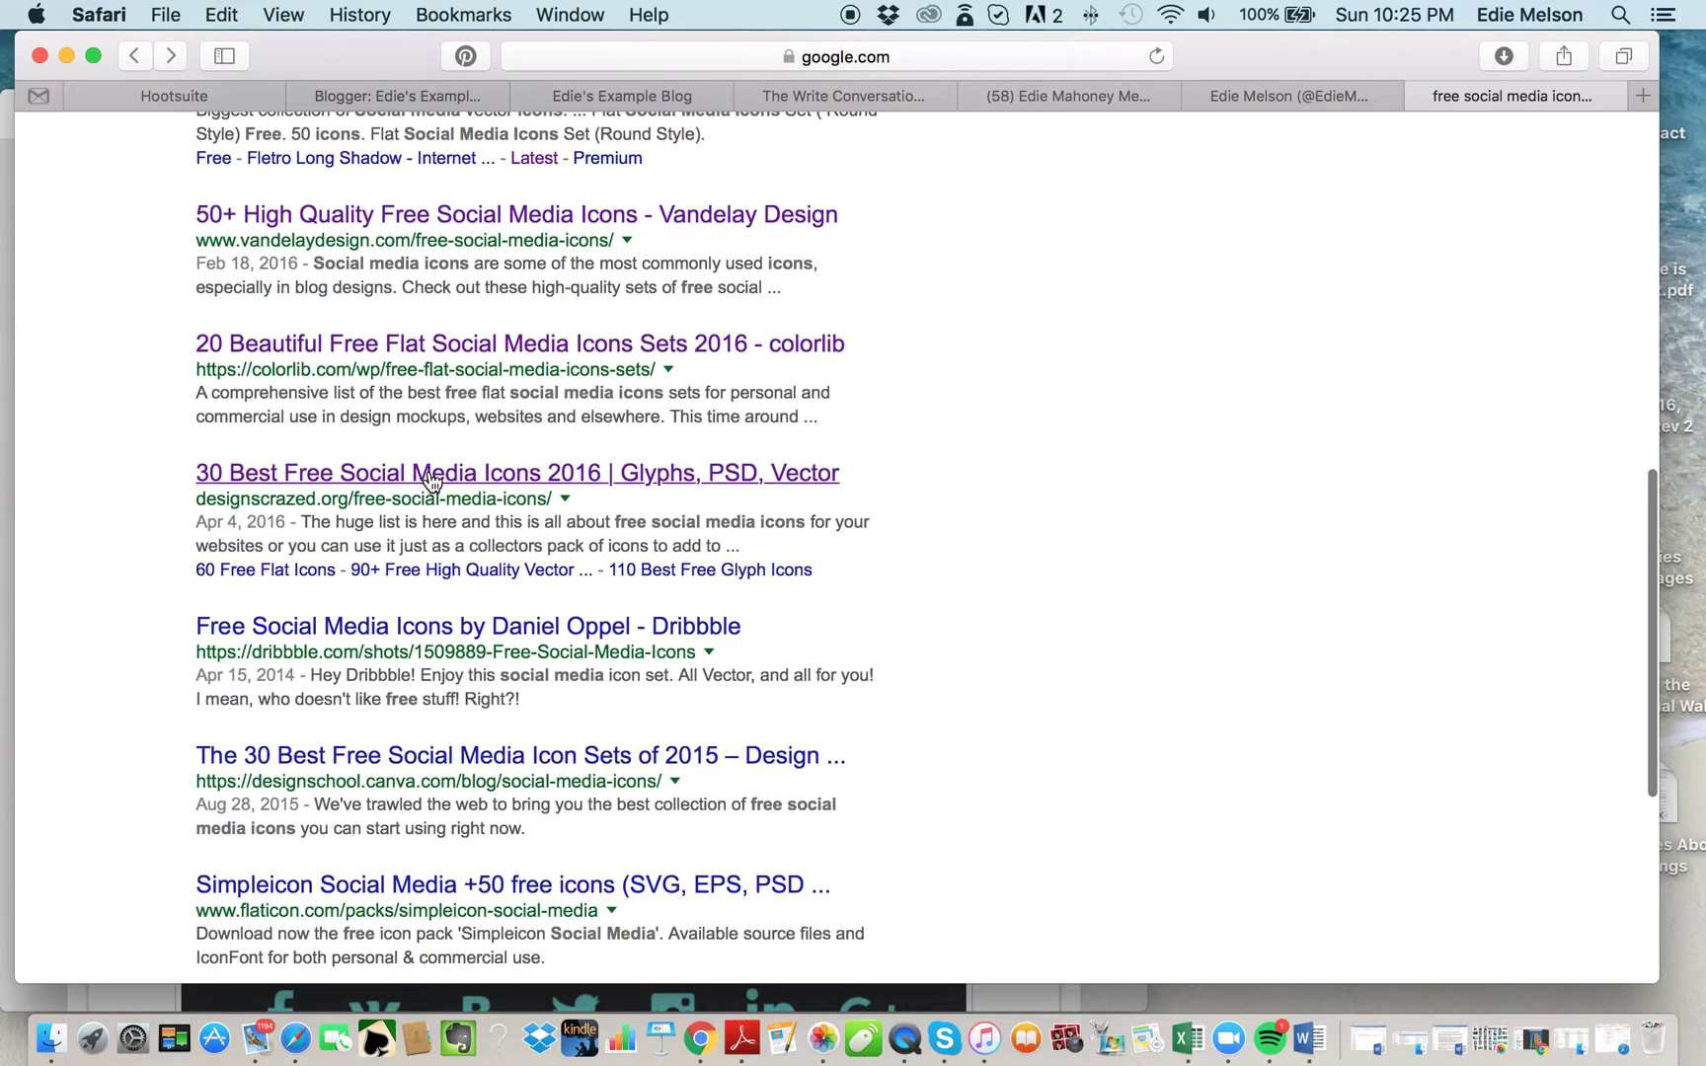
Browse the '30 Best Free Social Media Icons 2016' article to Picons Social, then return to the dashboard.
click(431, 475)
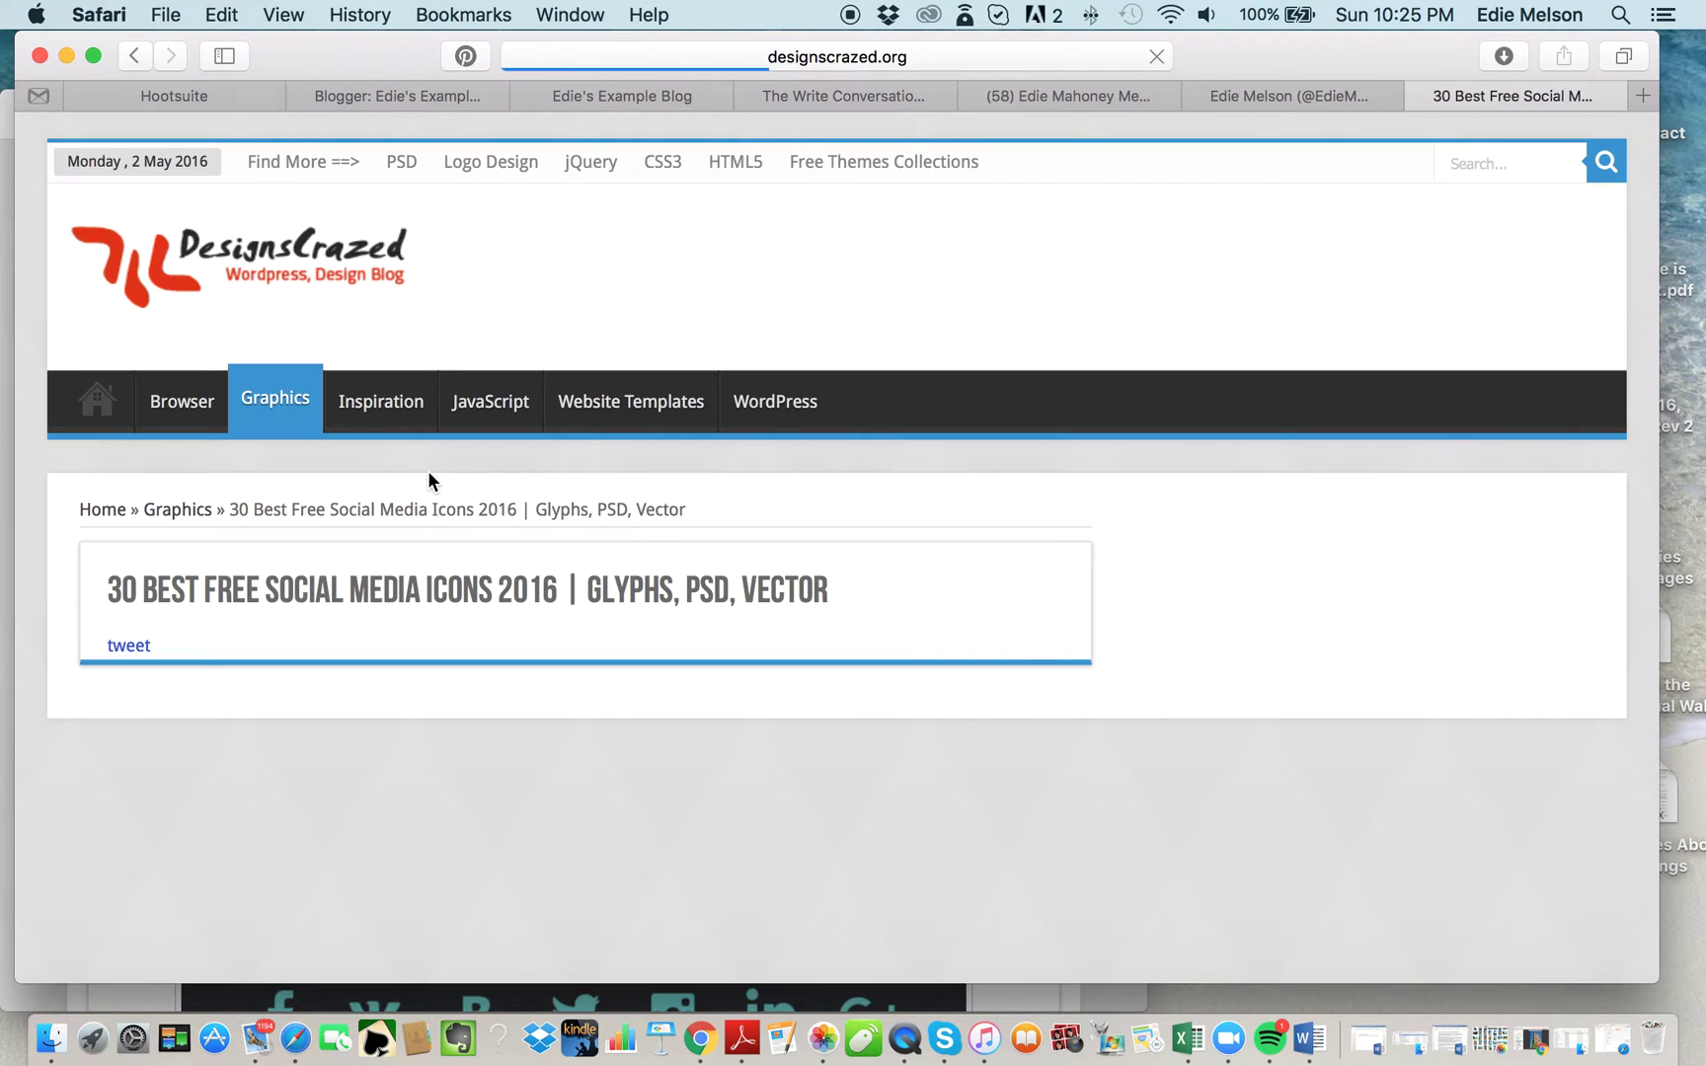
scroll(979, 672, down, 3)
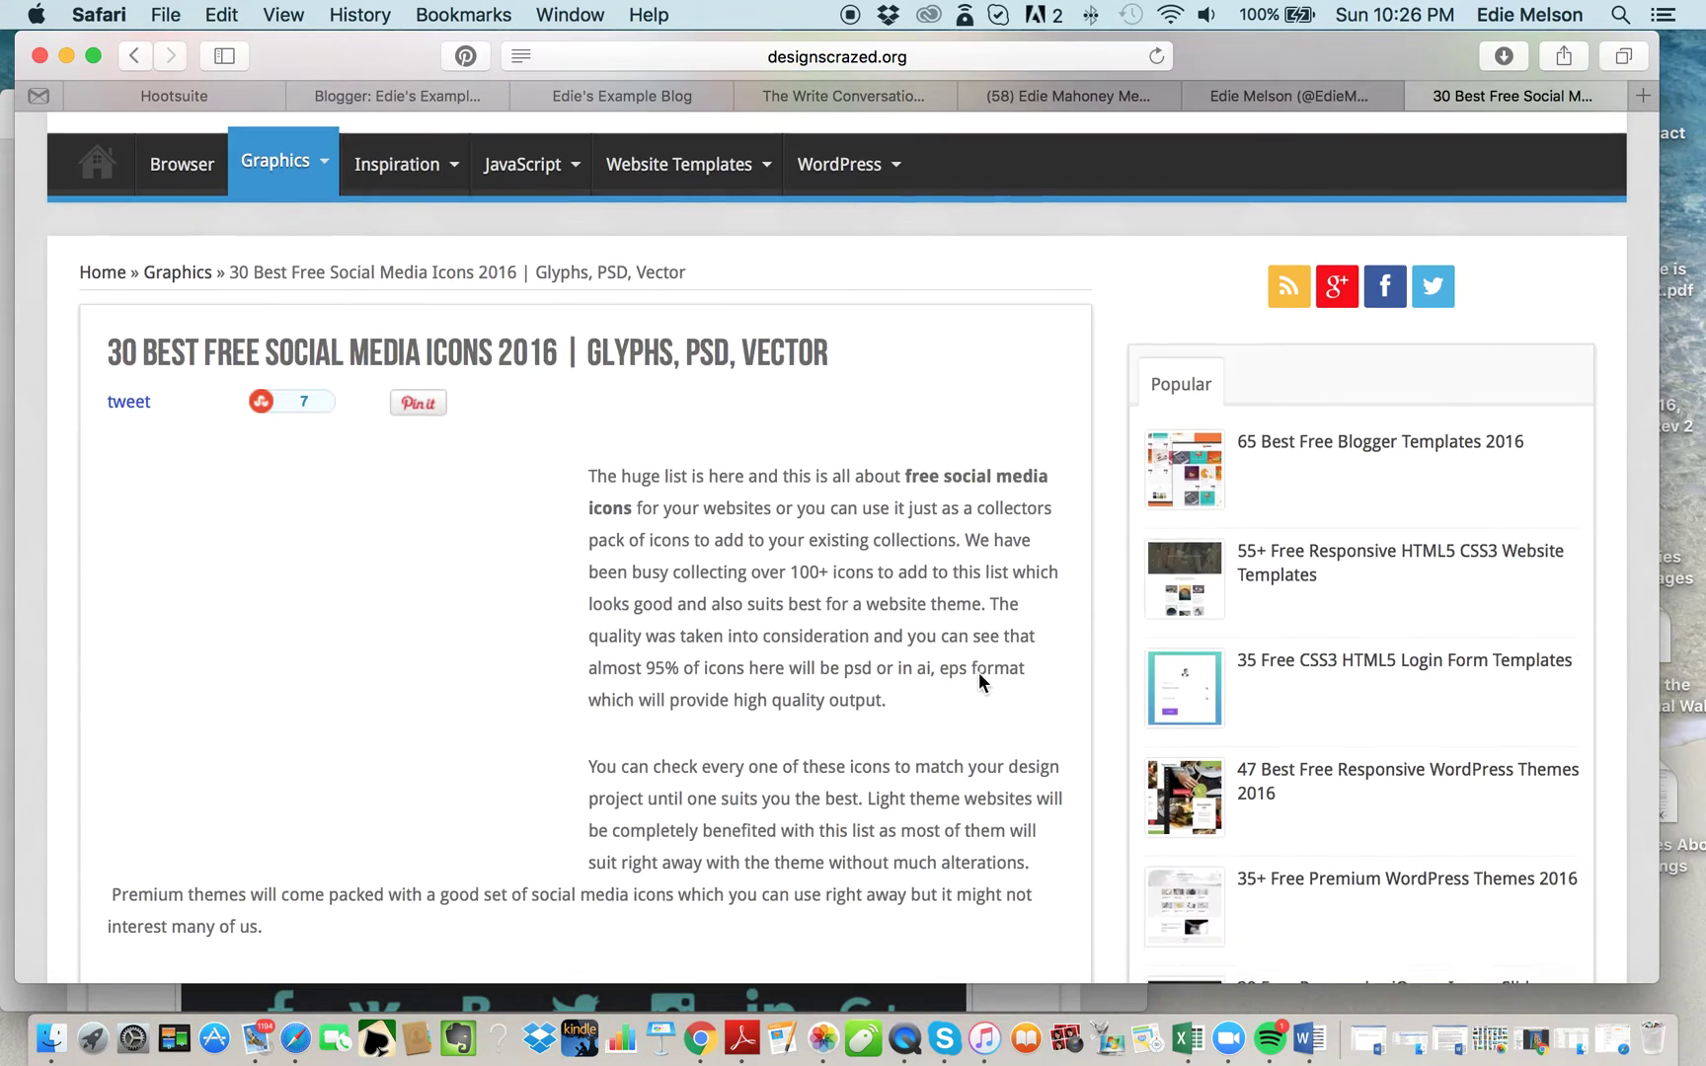
scroll(763, 781, down, 10)
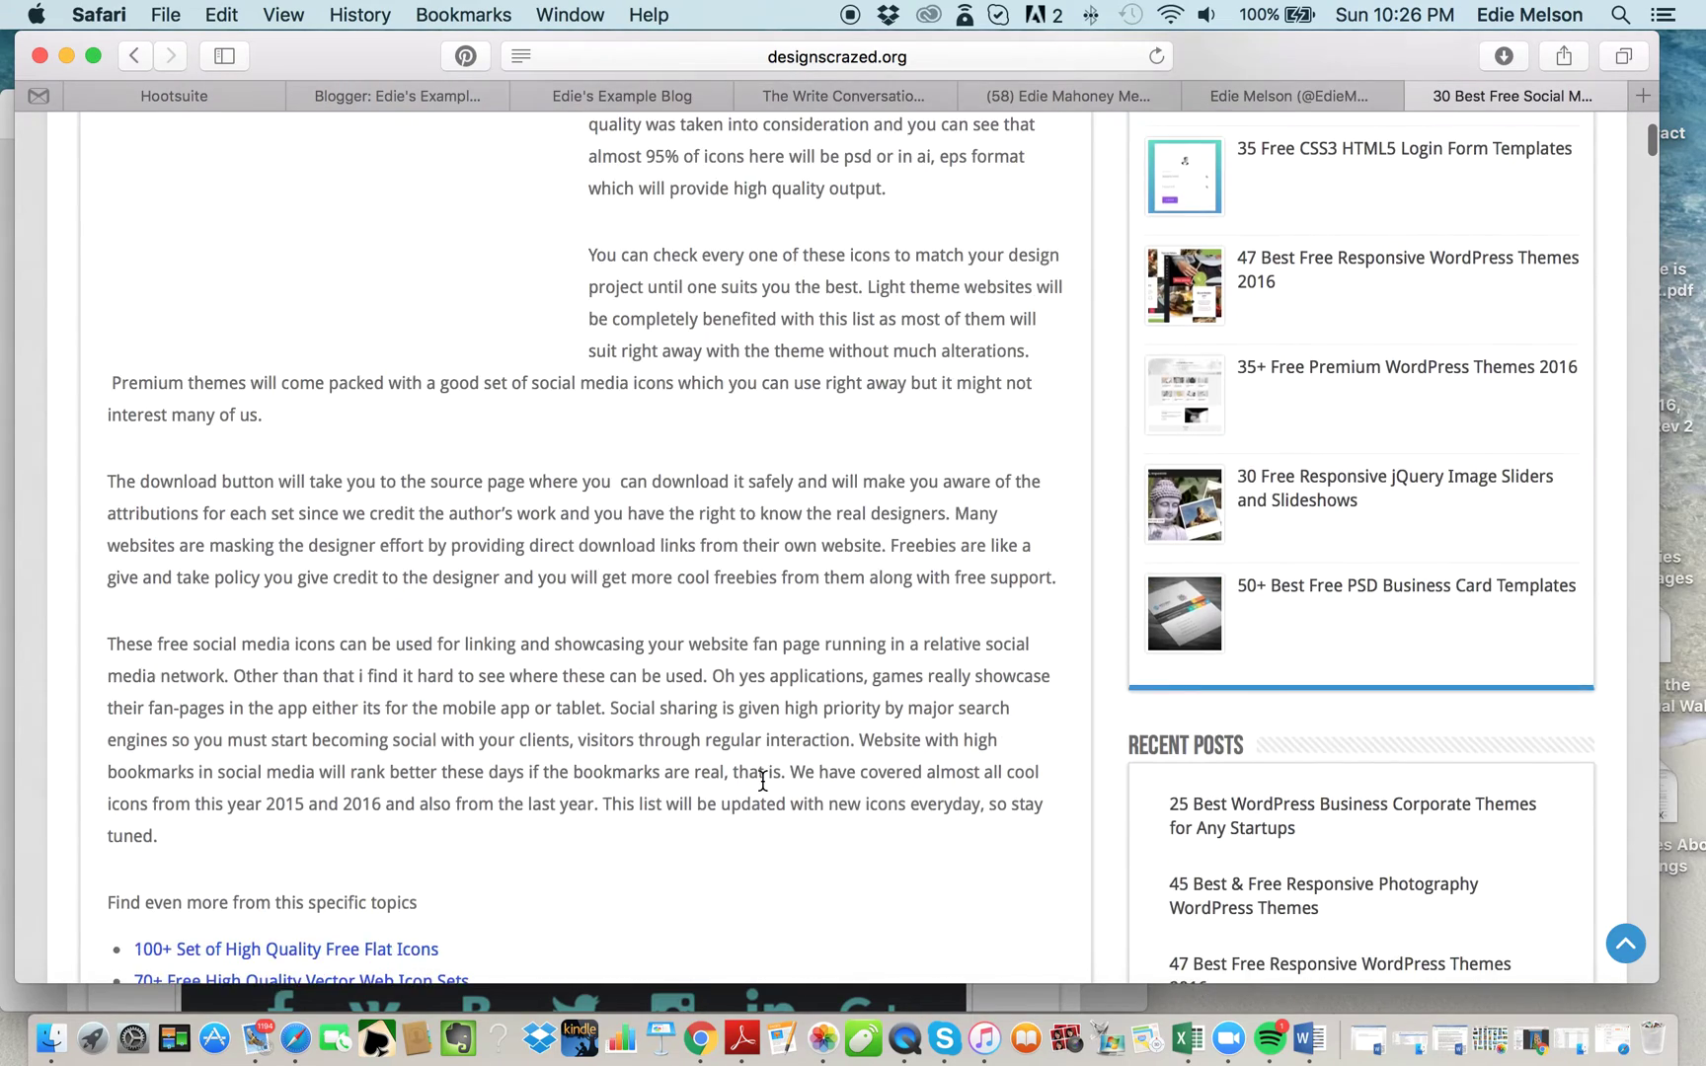
scroll(763, 781, down, 6)
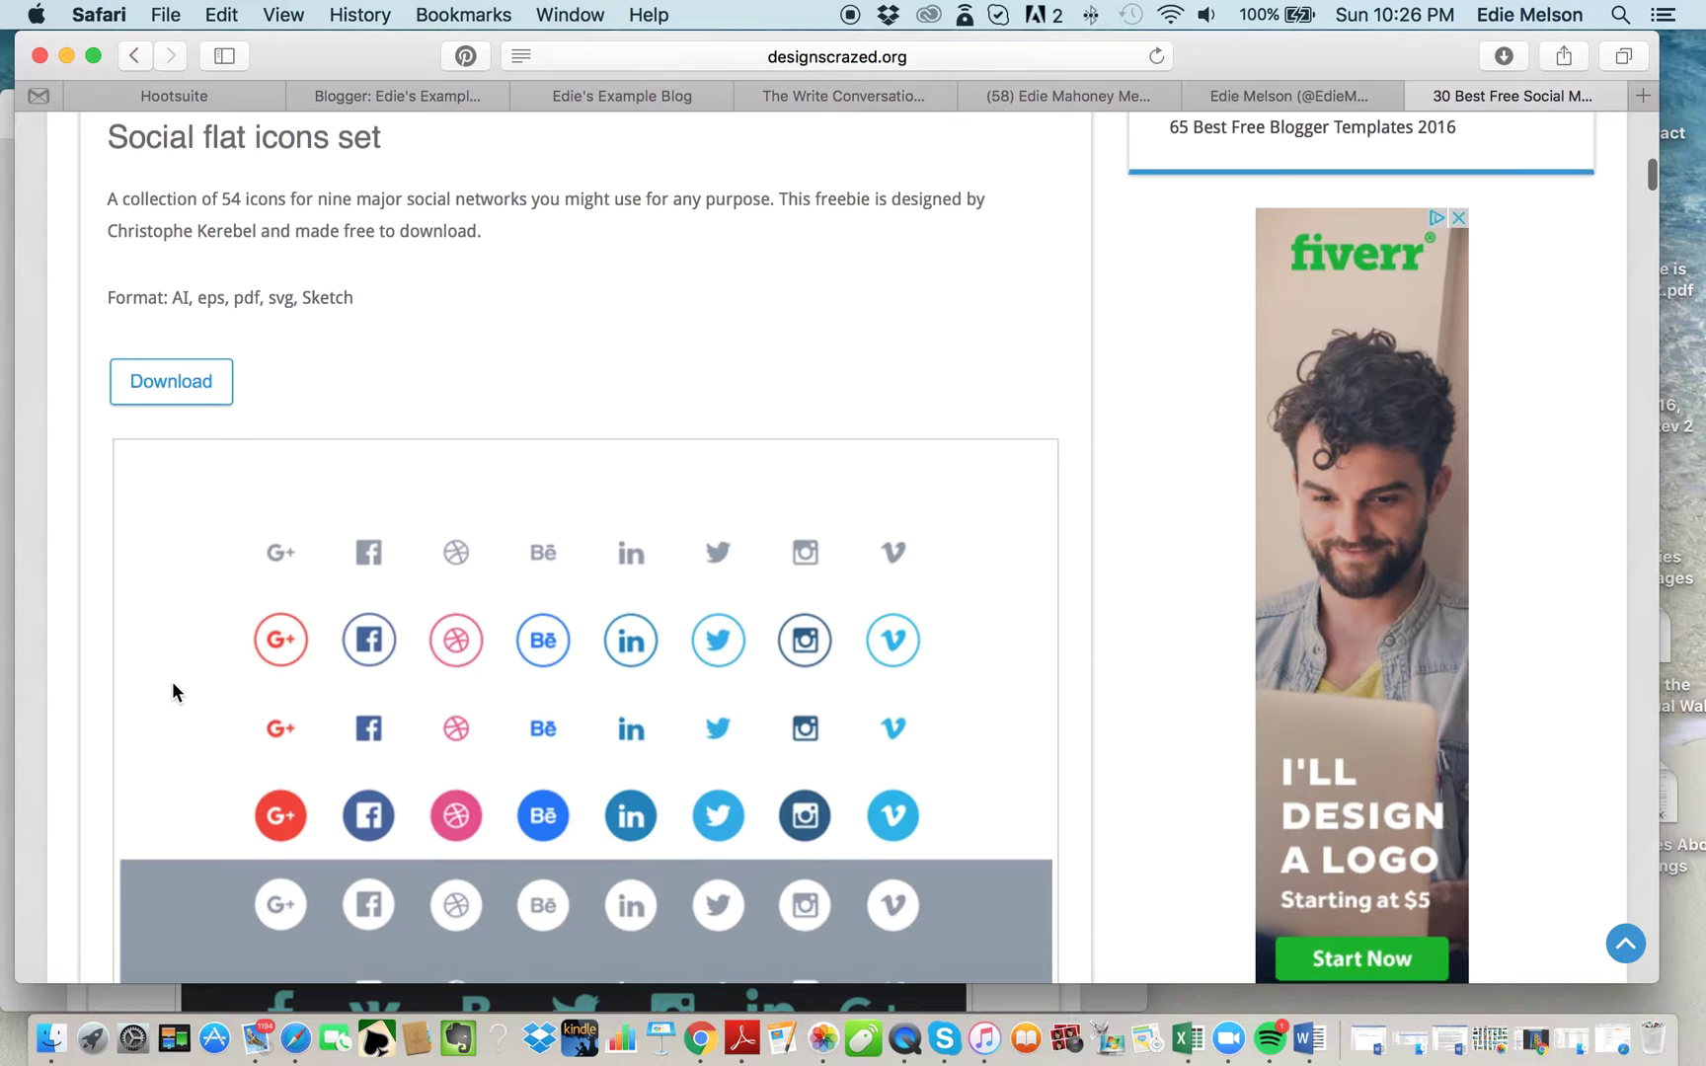
scroll(172, 691, down, 10)
scroll(171, 691, down, 1)
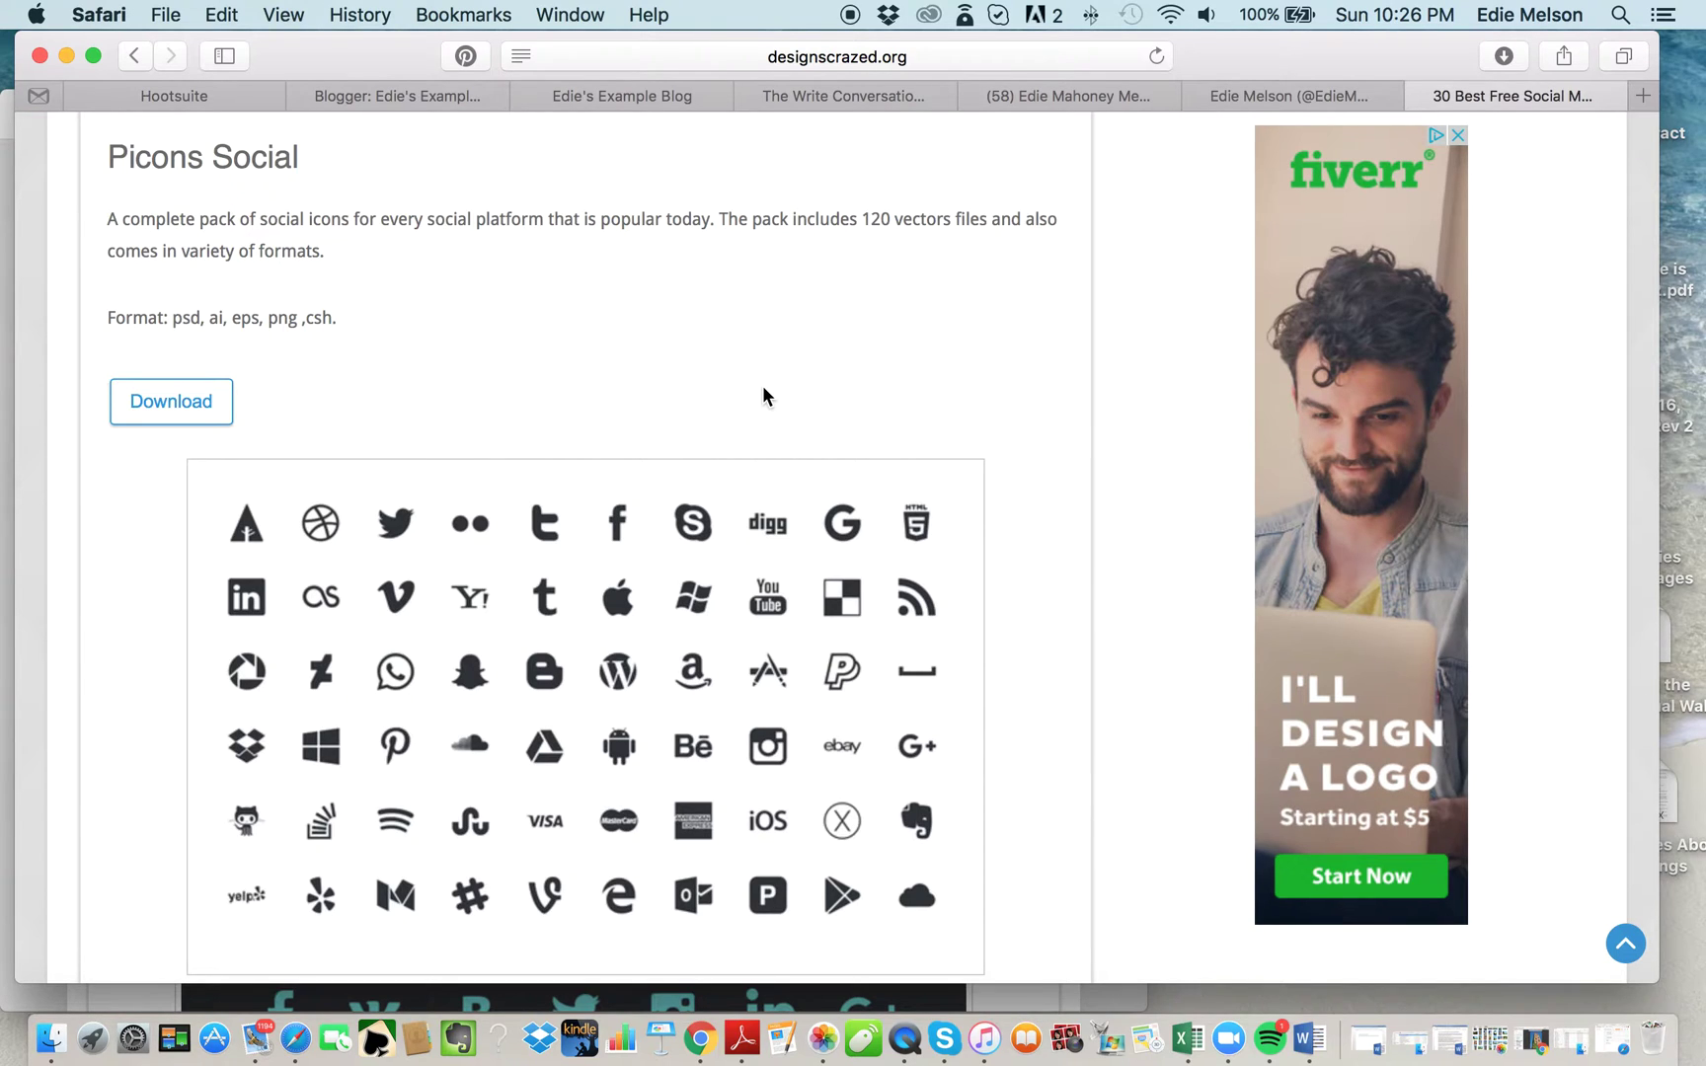
click(420, 92)
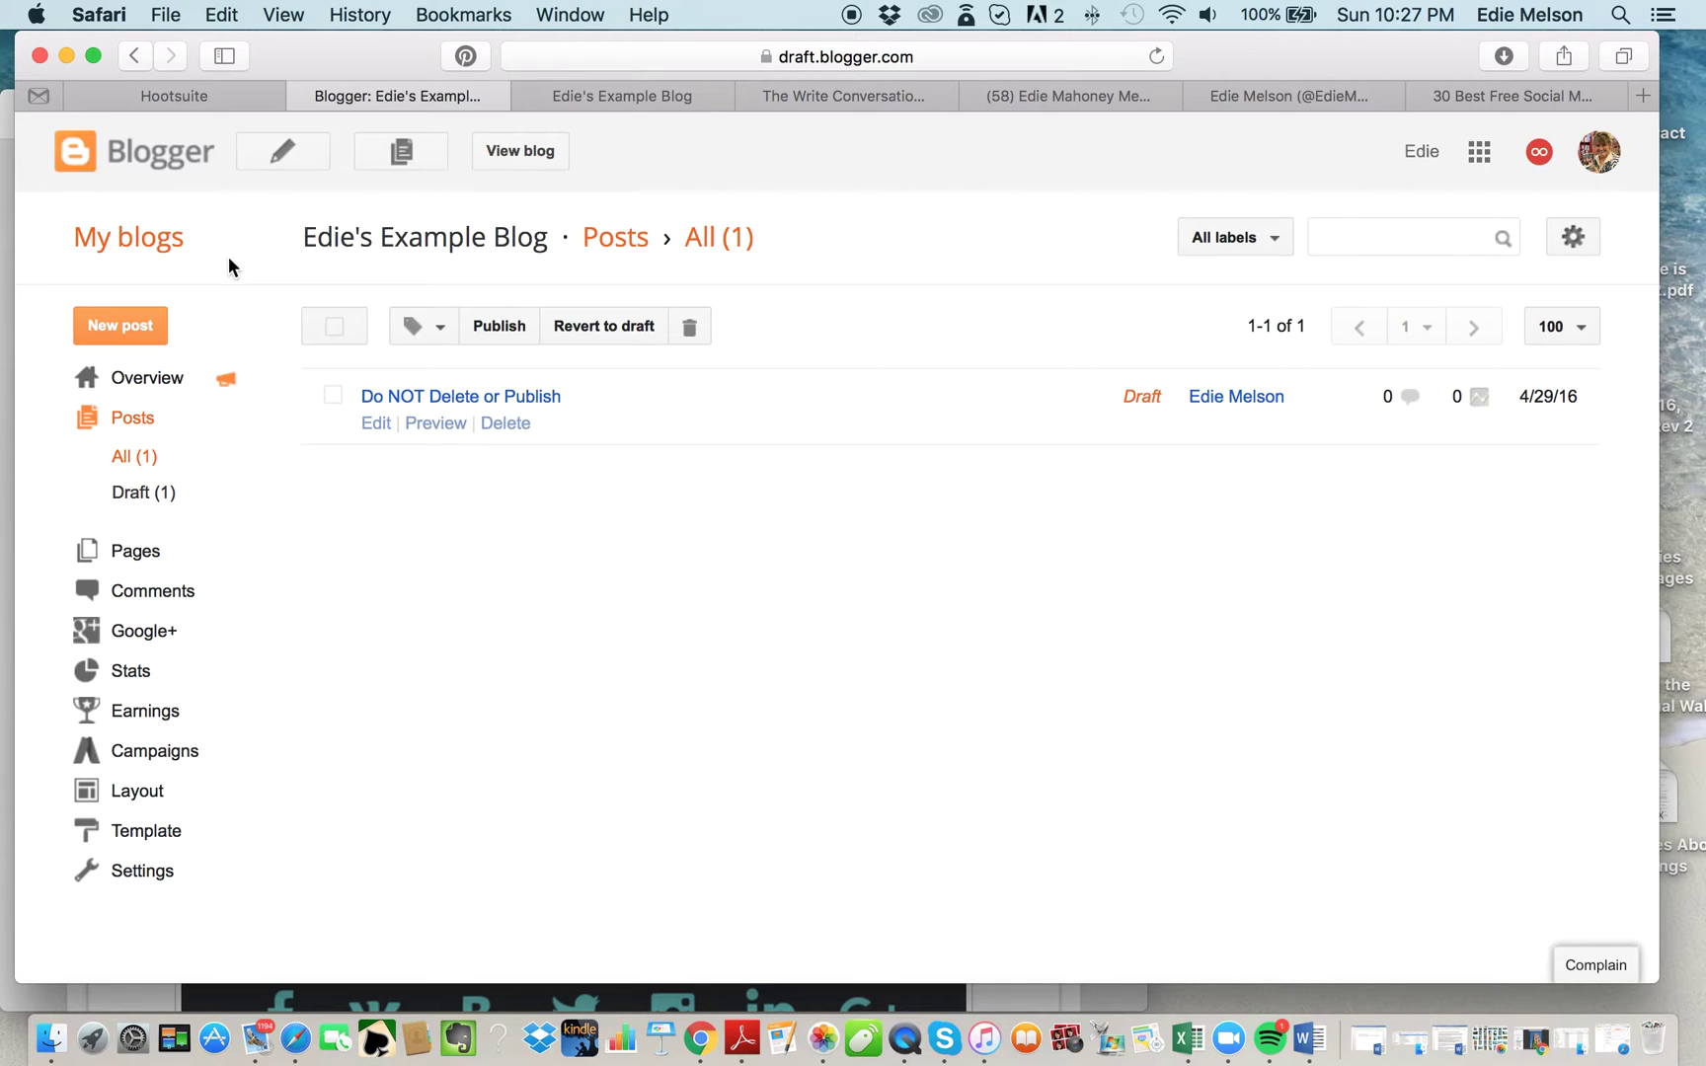
Create a new post titled 'Do NOT Delete or Publish, social media icons'.
click(134, 335)
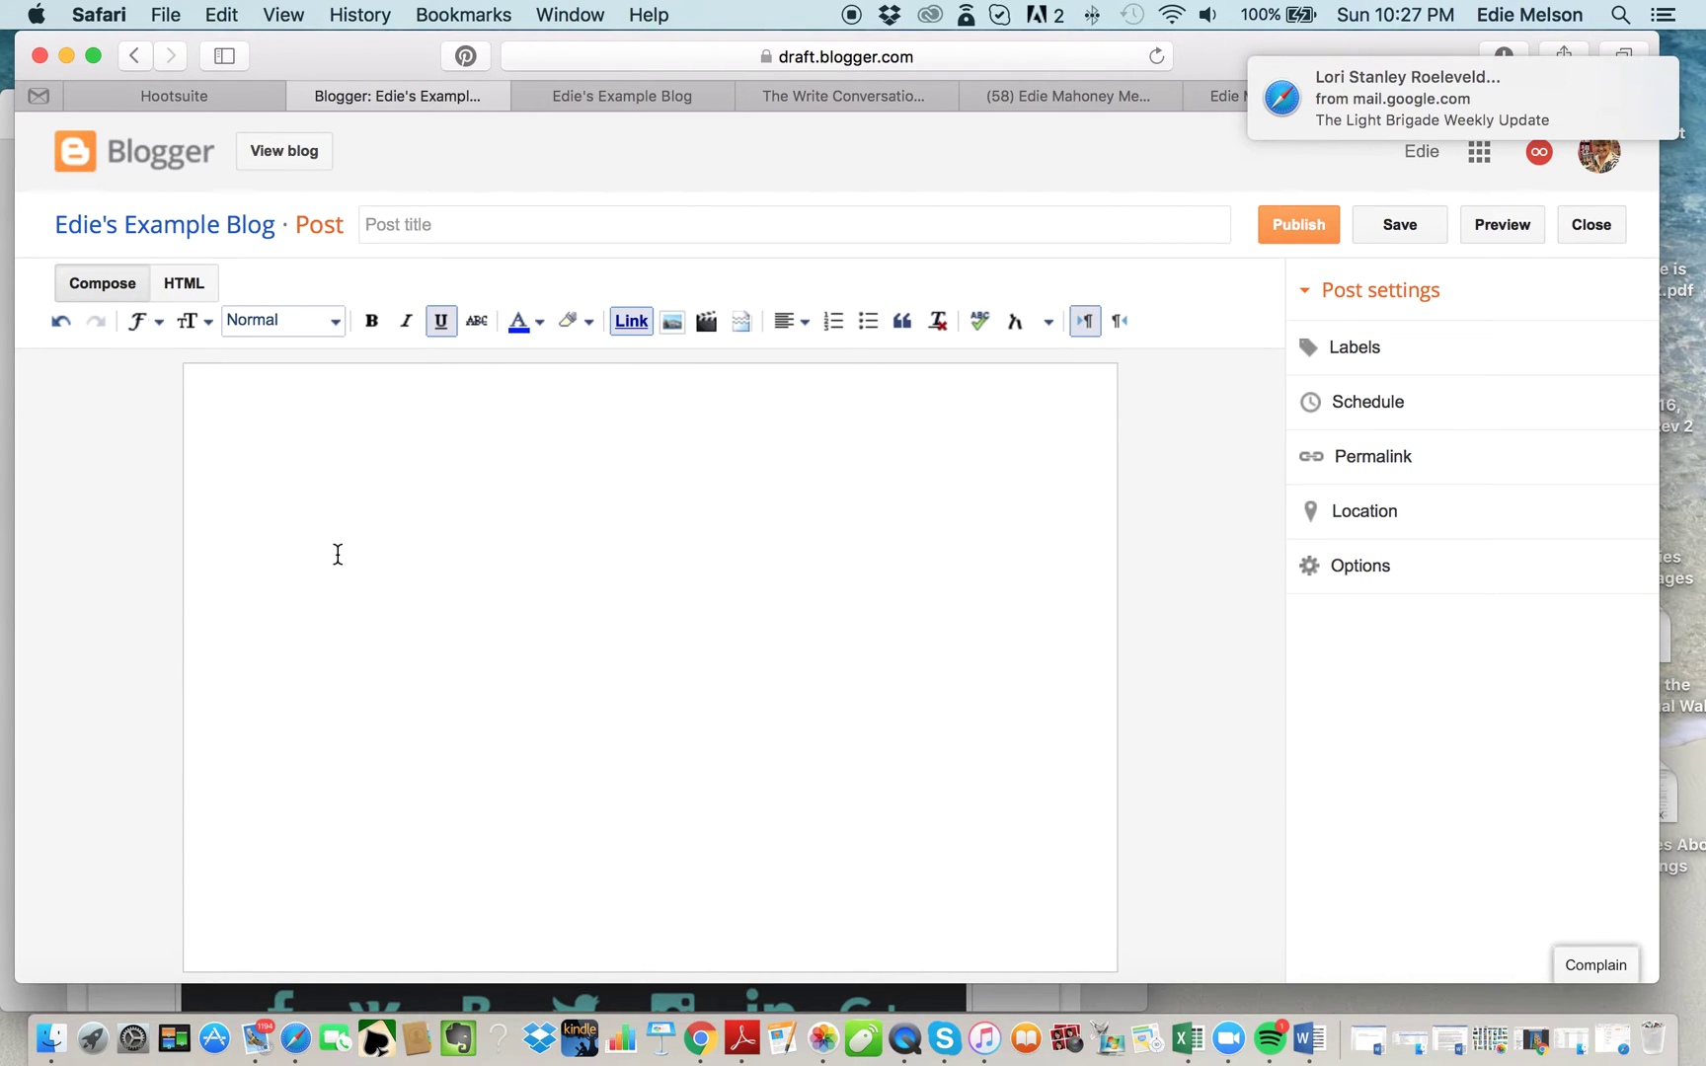
click(432, 229)
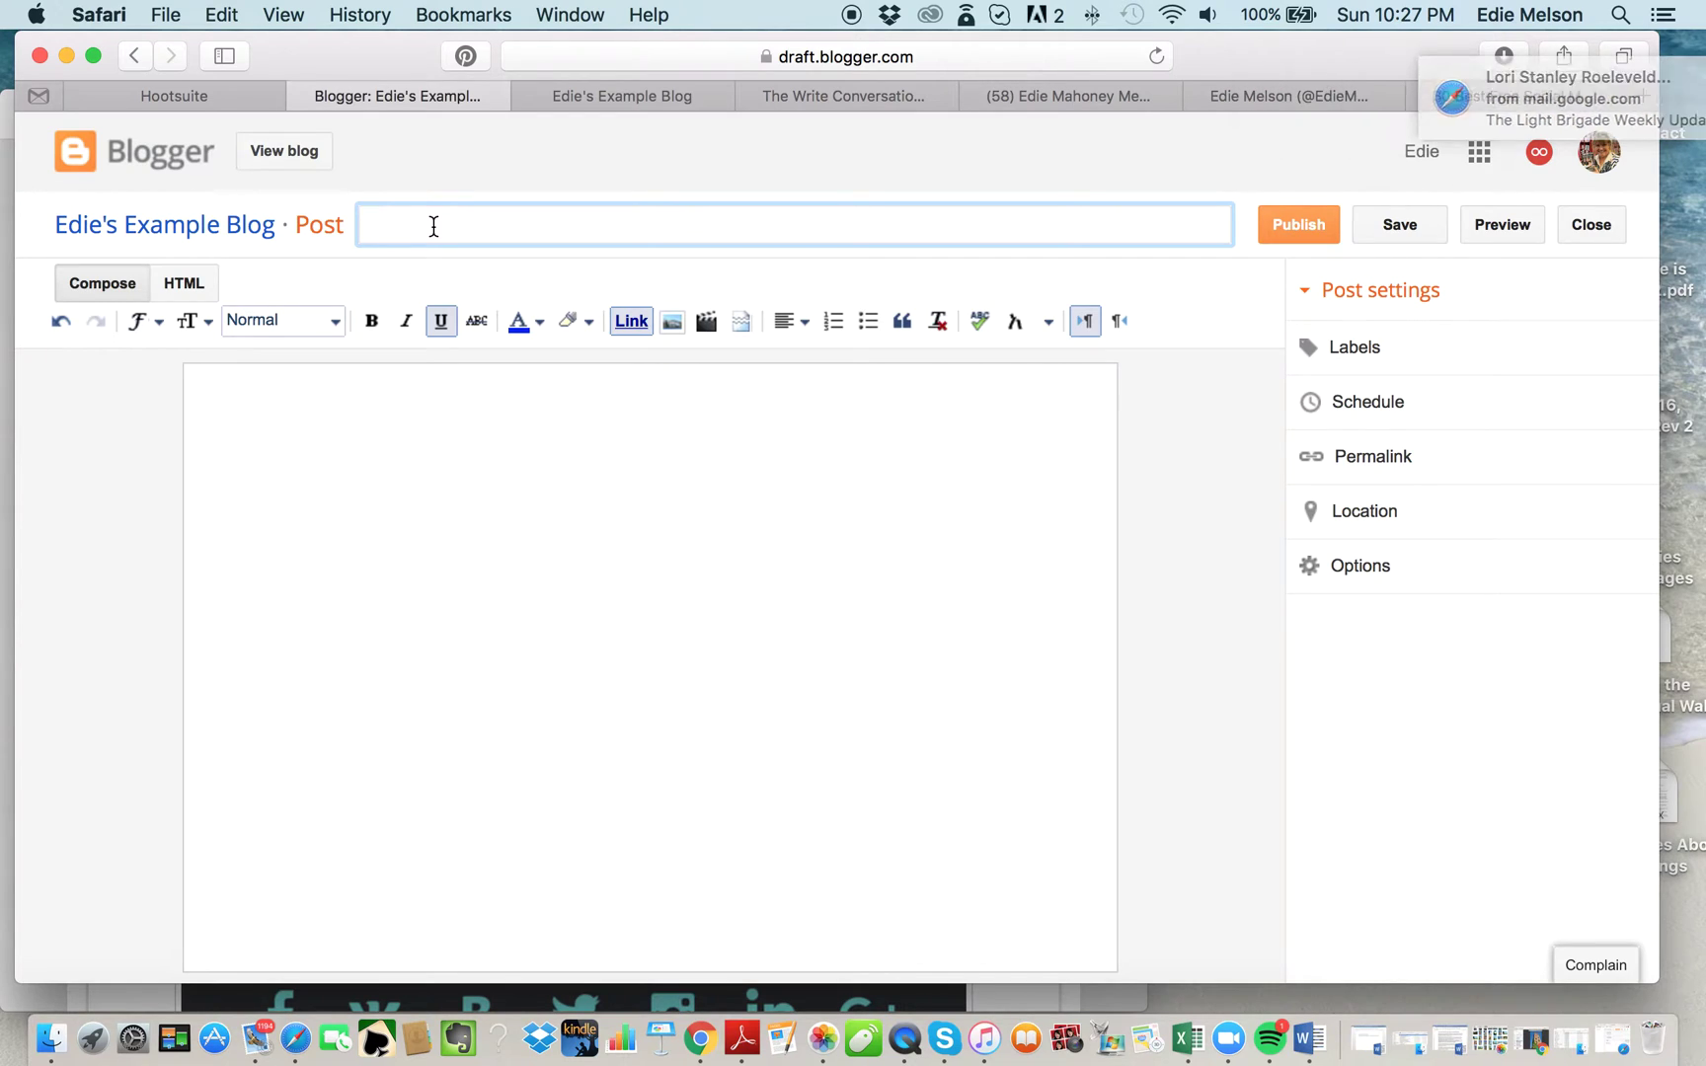
text(Do )
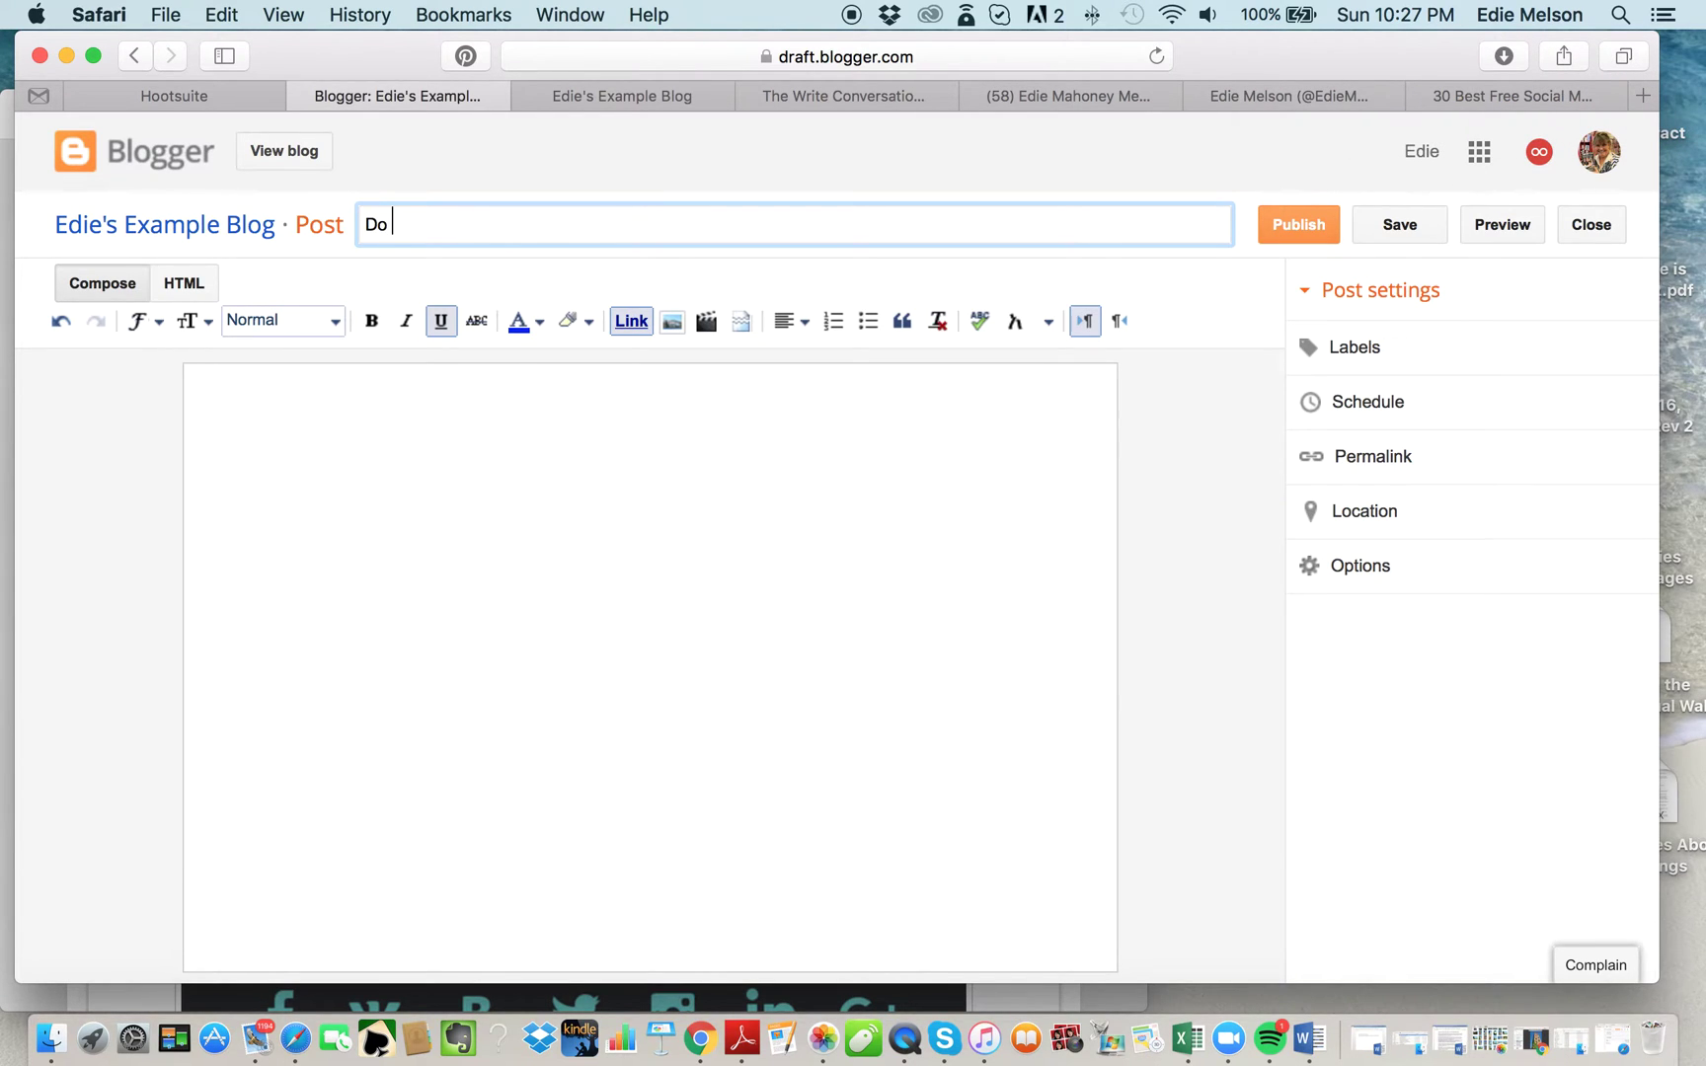
text(NOT Delete or )
text(Pub)
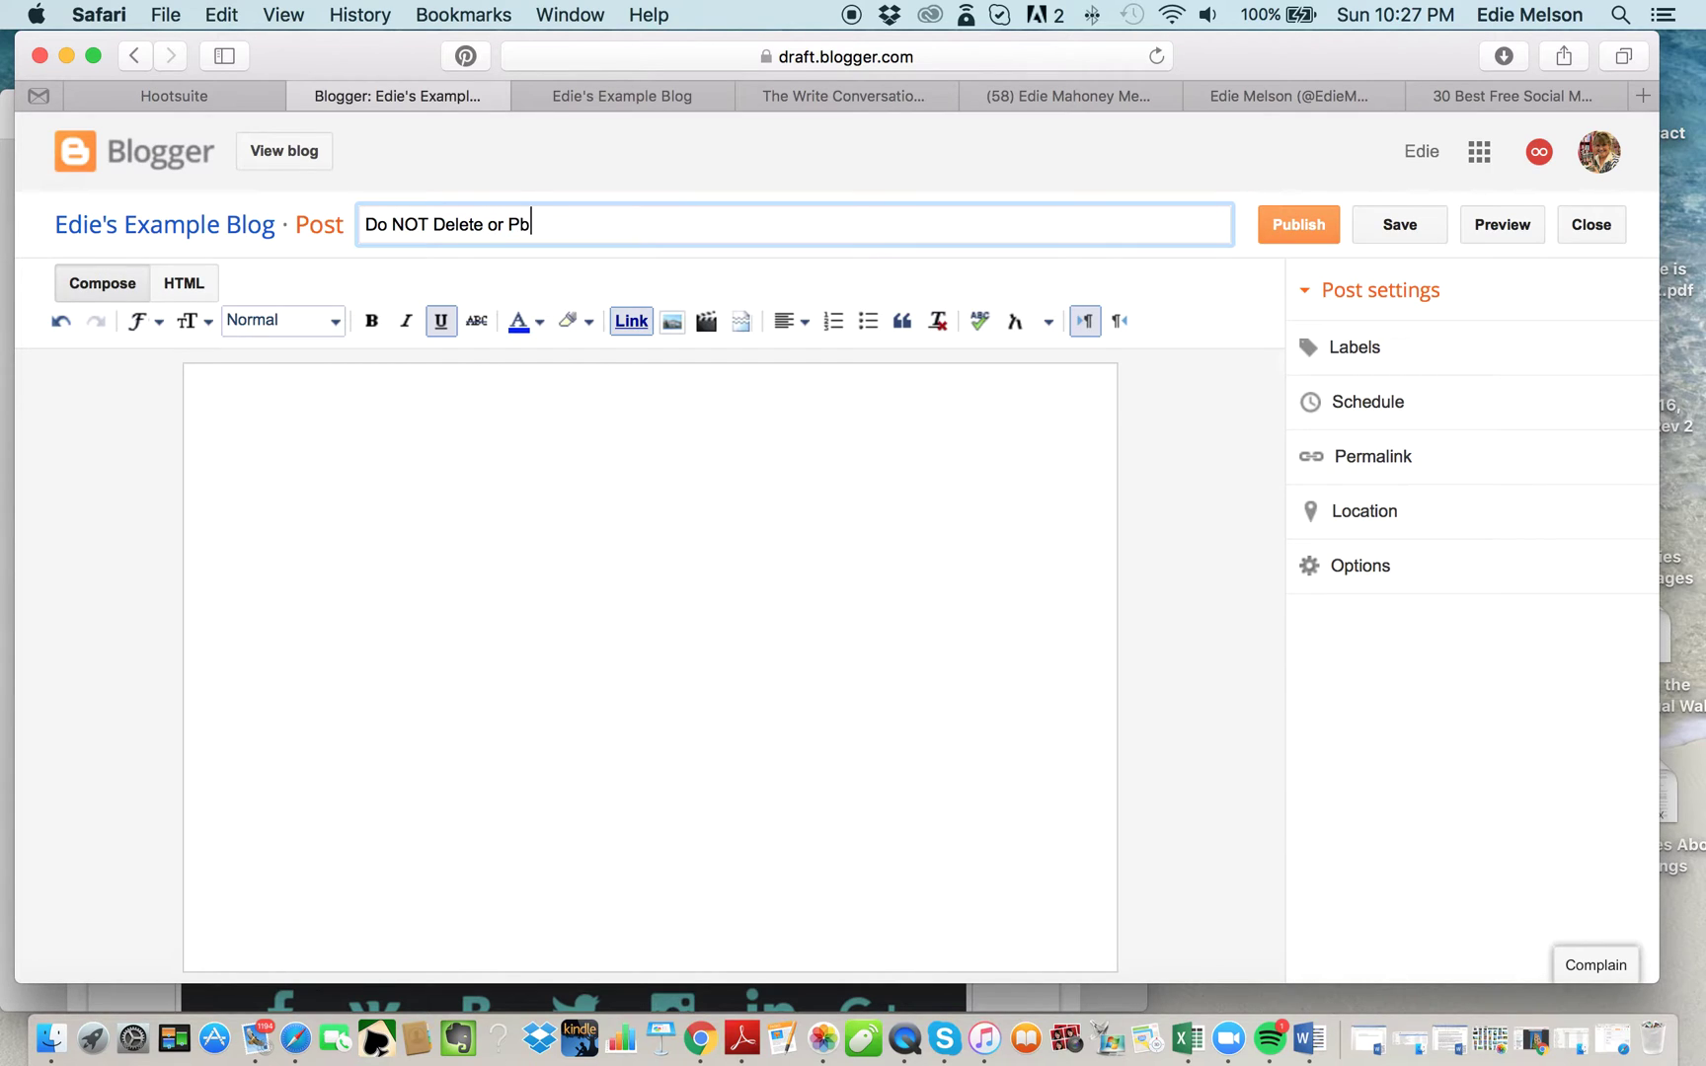
key(BackSpace)
text(ublish)
text(, social media icon)
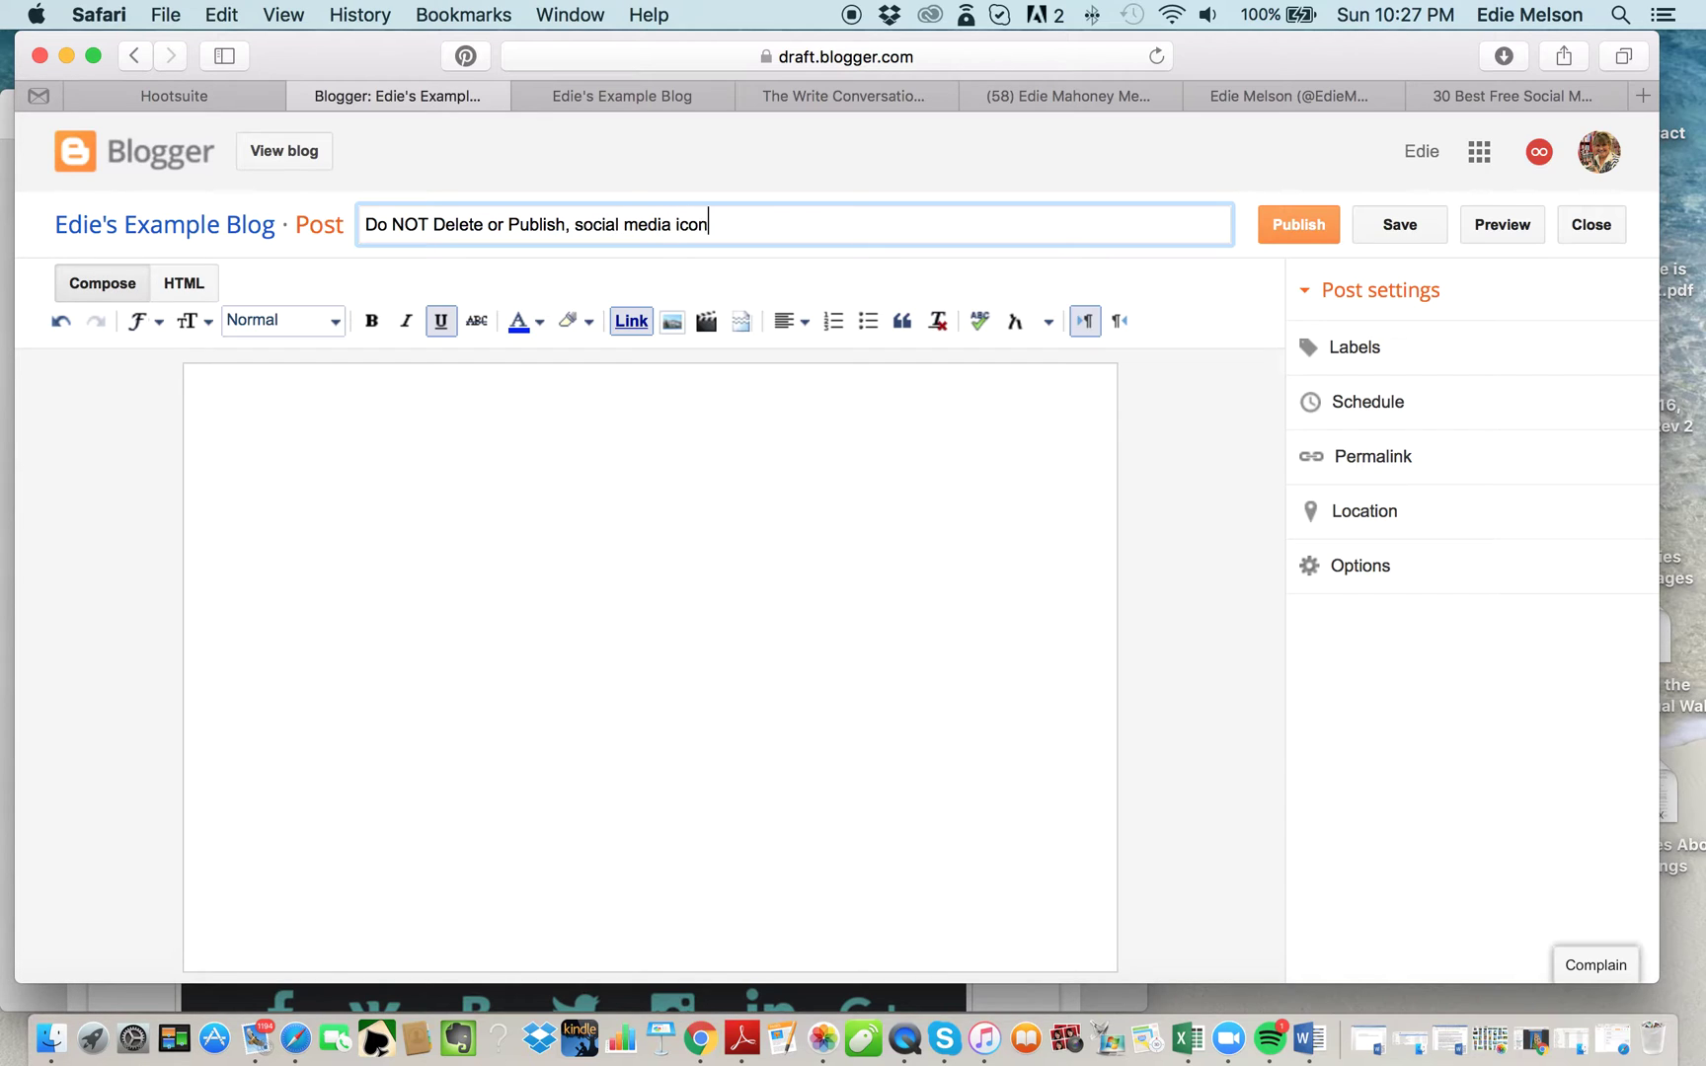
text(s)
click(222, 393)
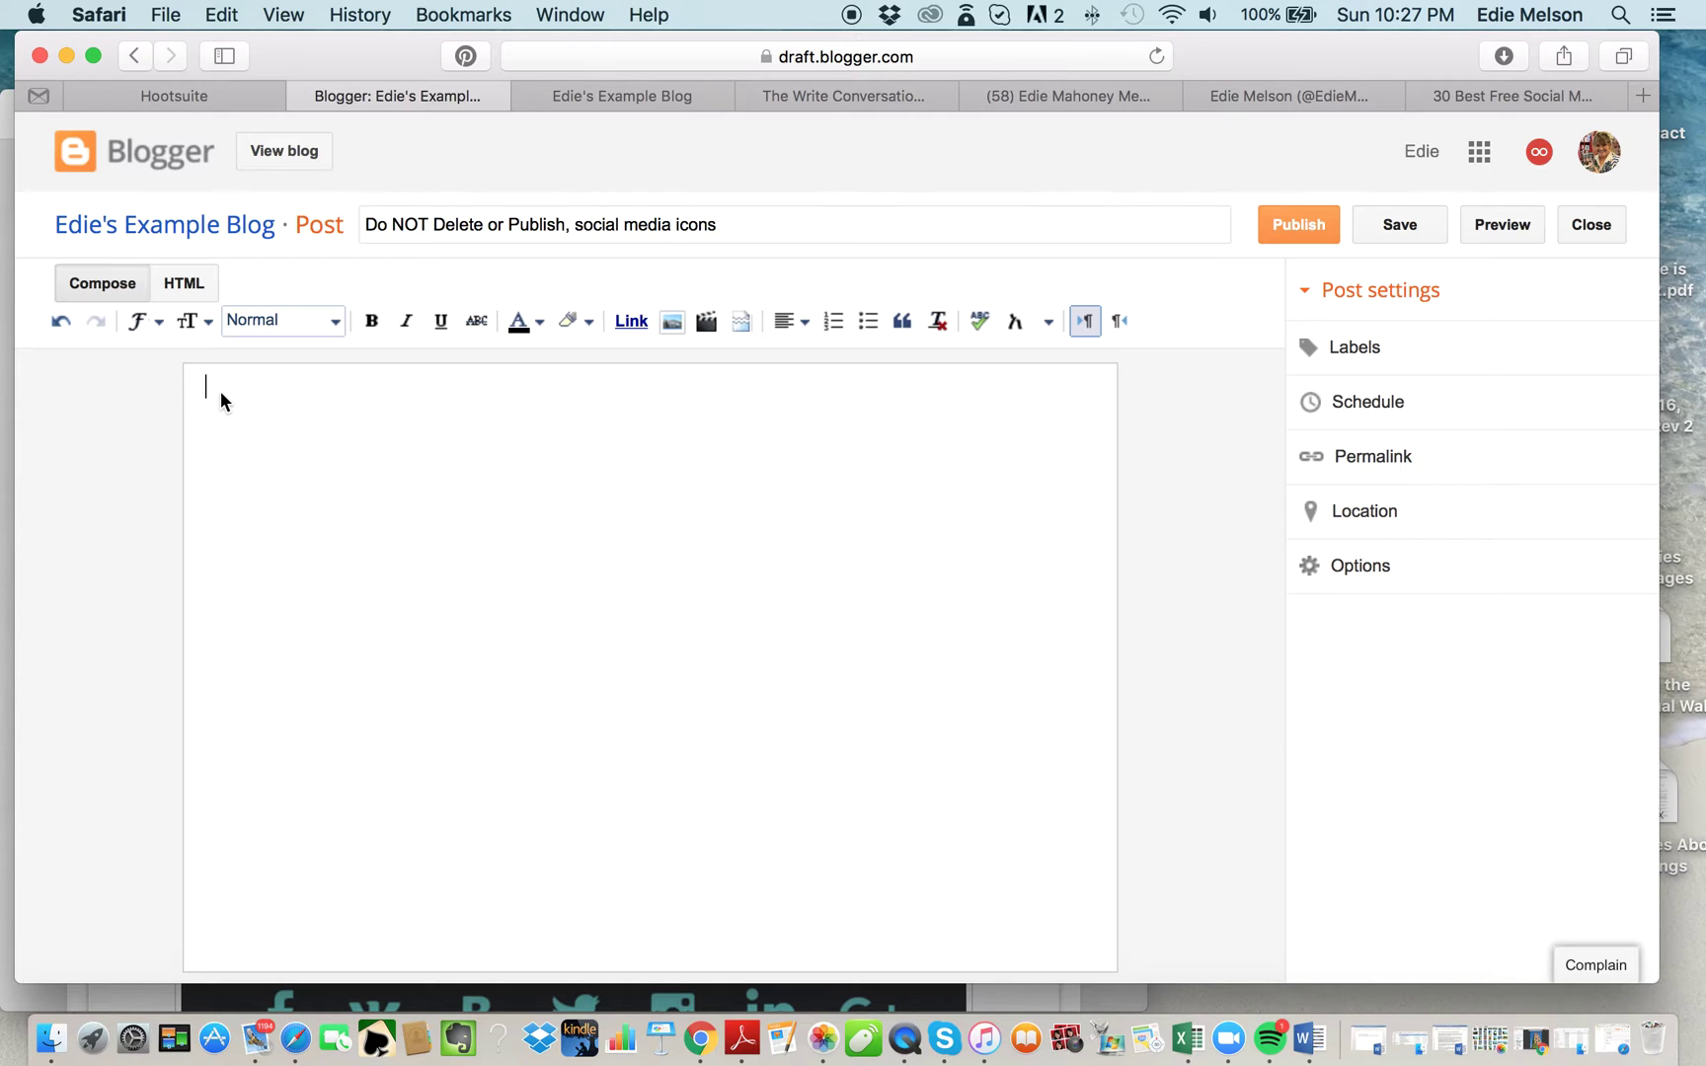
Type the sample text 'regular compose' in the body, then delete it.
text(regulary)
key(BackSpace)
text(compose)
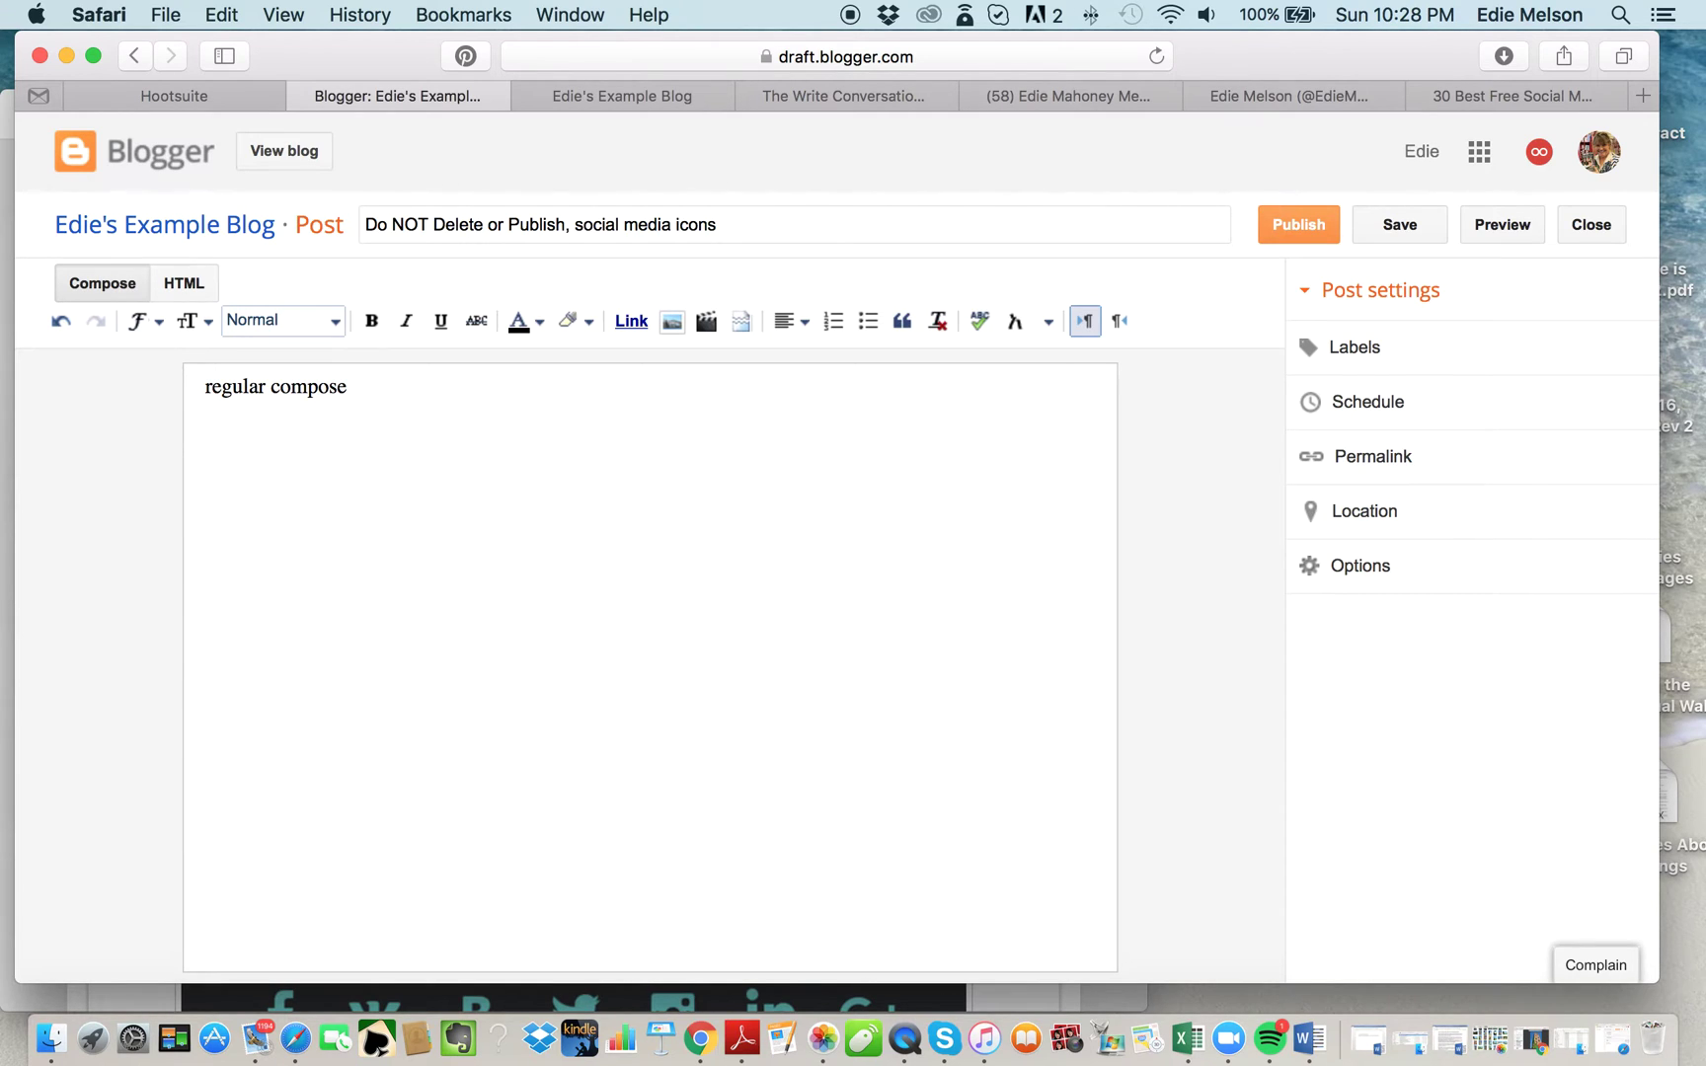
drag(365, 386, 175, 389)
key(BackSpace)
In HTML view, delete all the default div and line-break markup.
click(183, 285)
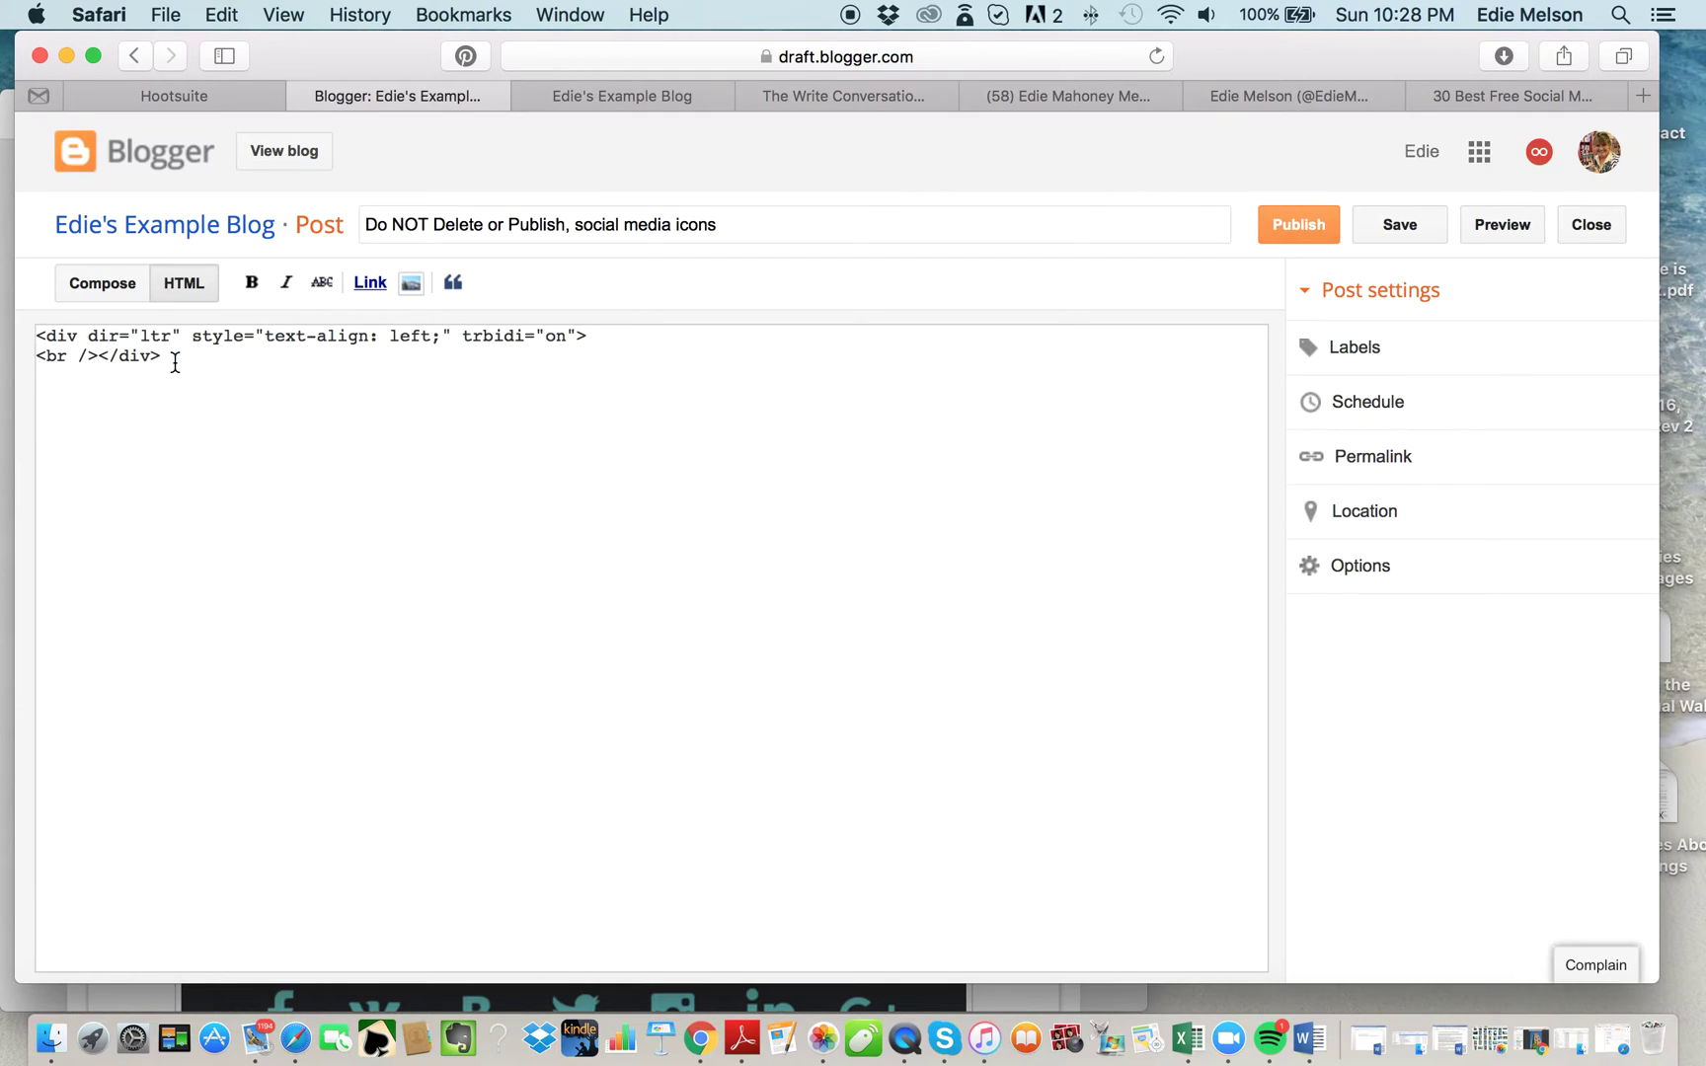
drag(174, 357, 30, 336)
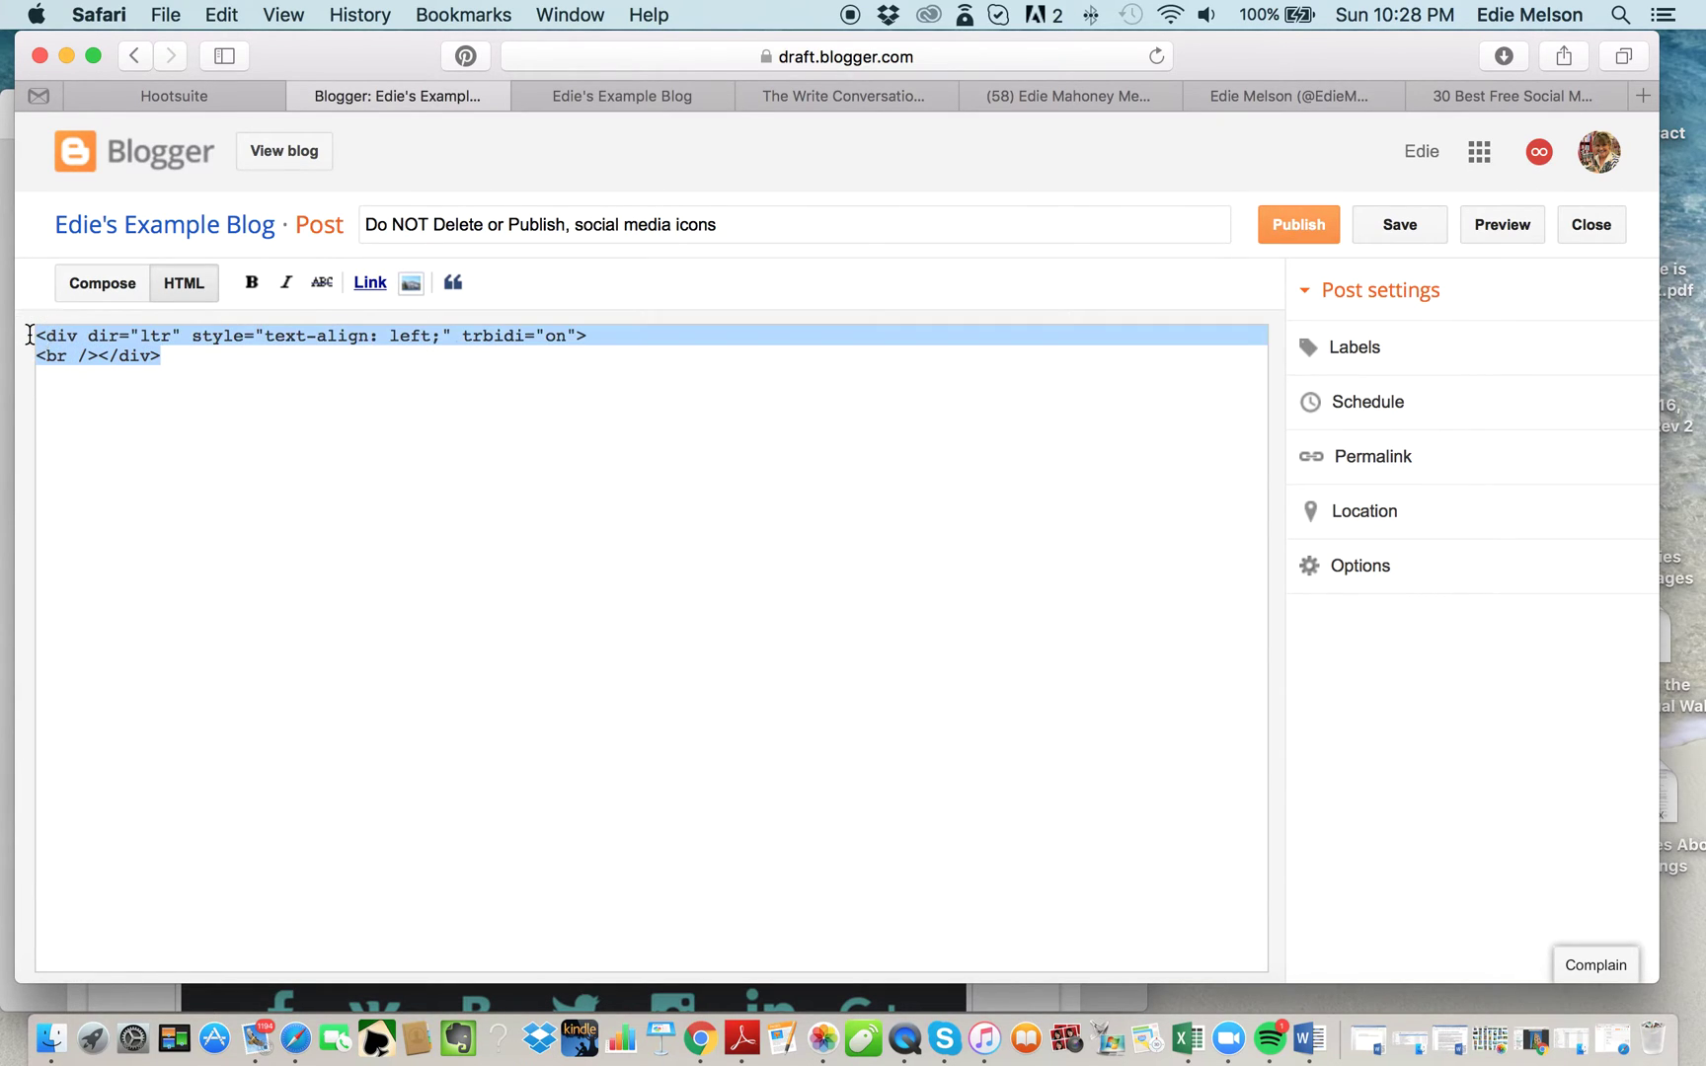
key(BackSpace)
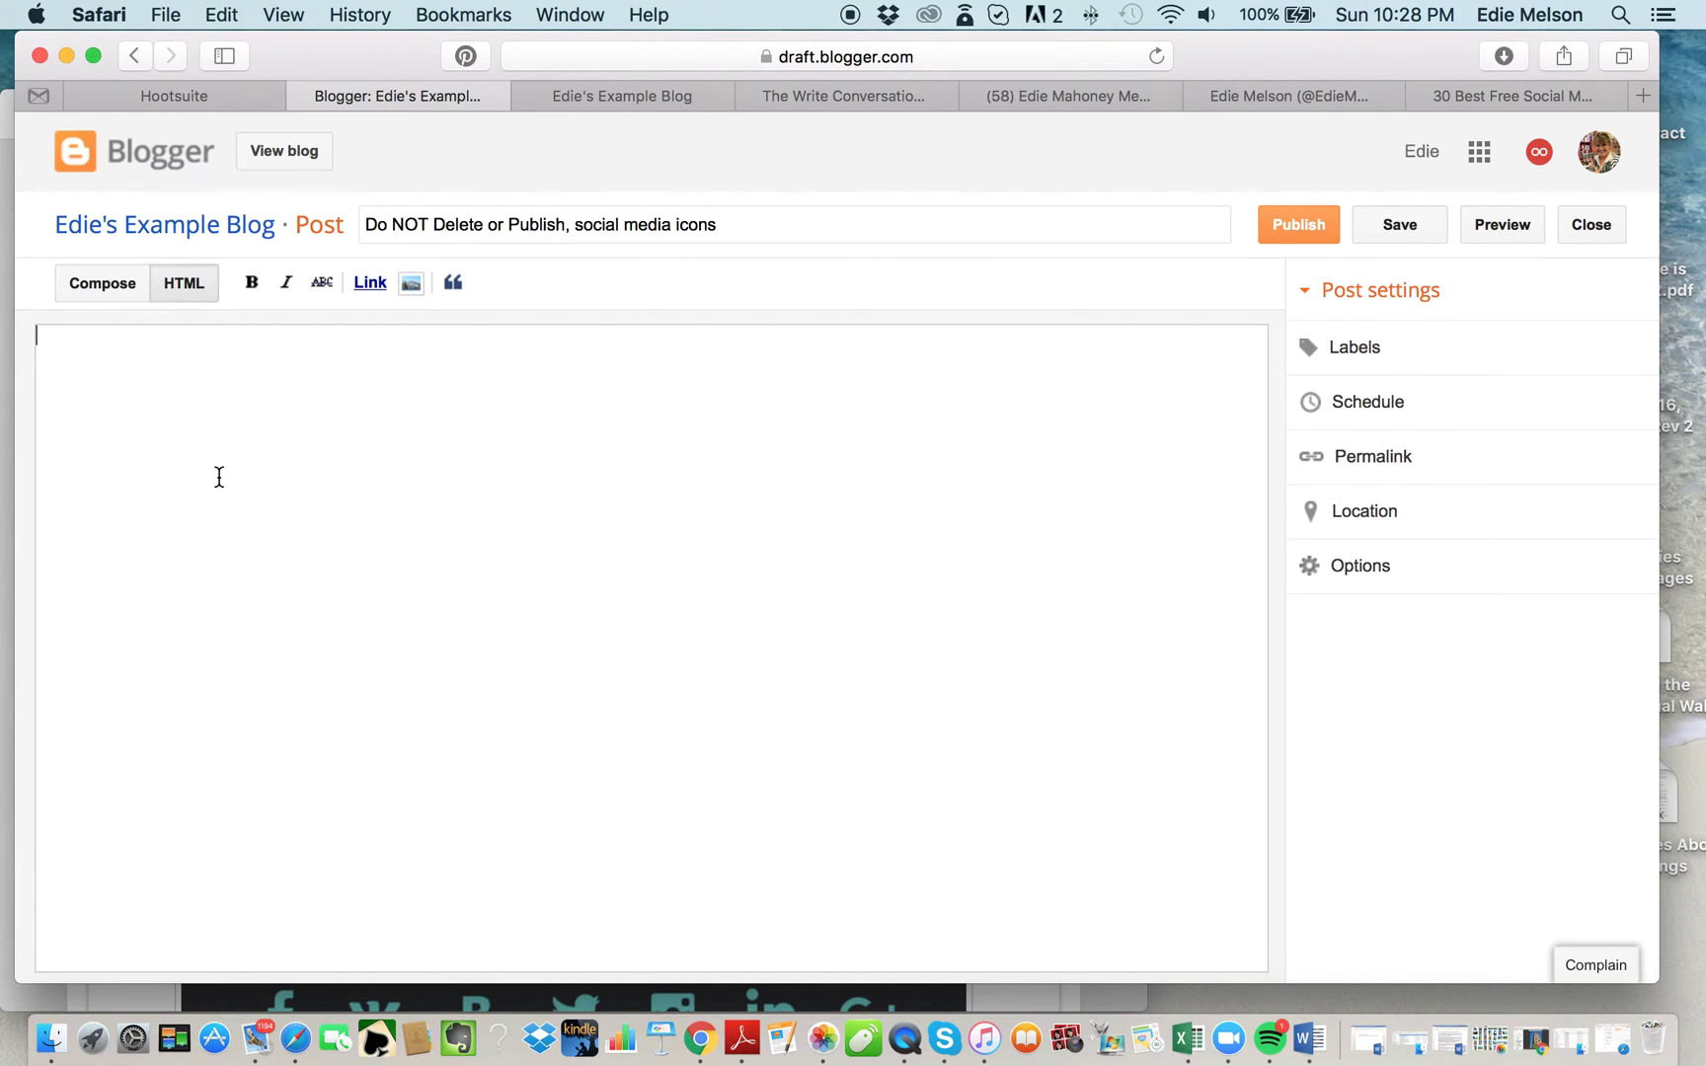
Upload email.png, fb-like.png and twitter.png to Add Images and select all three.
click(413, 285)
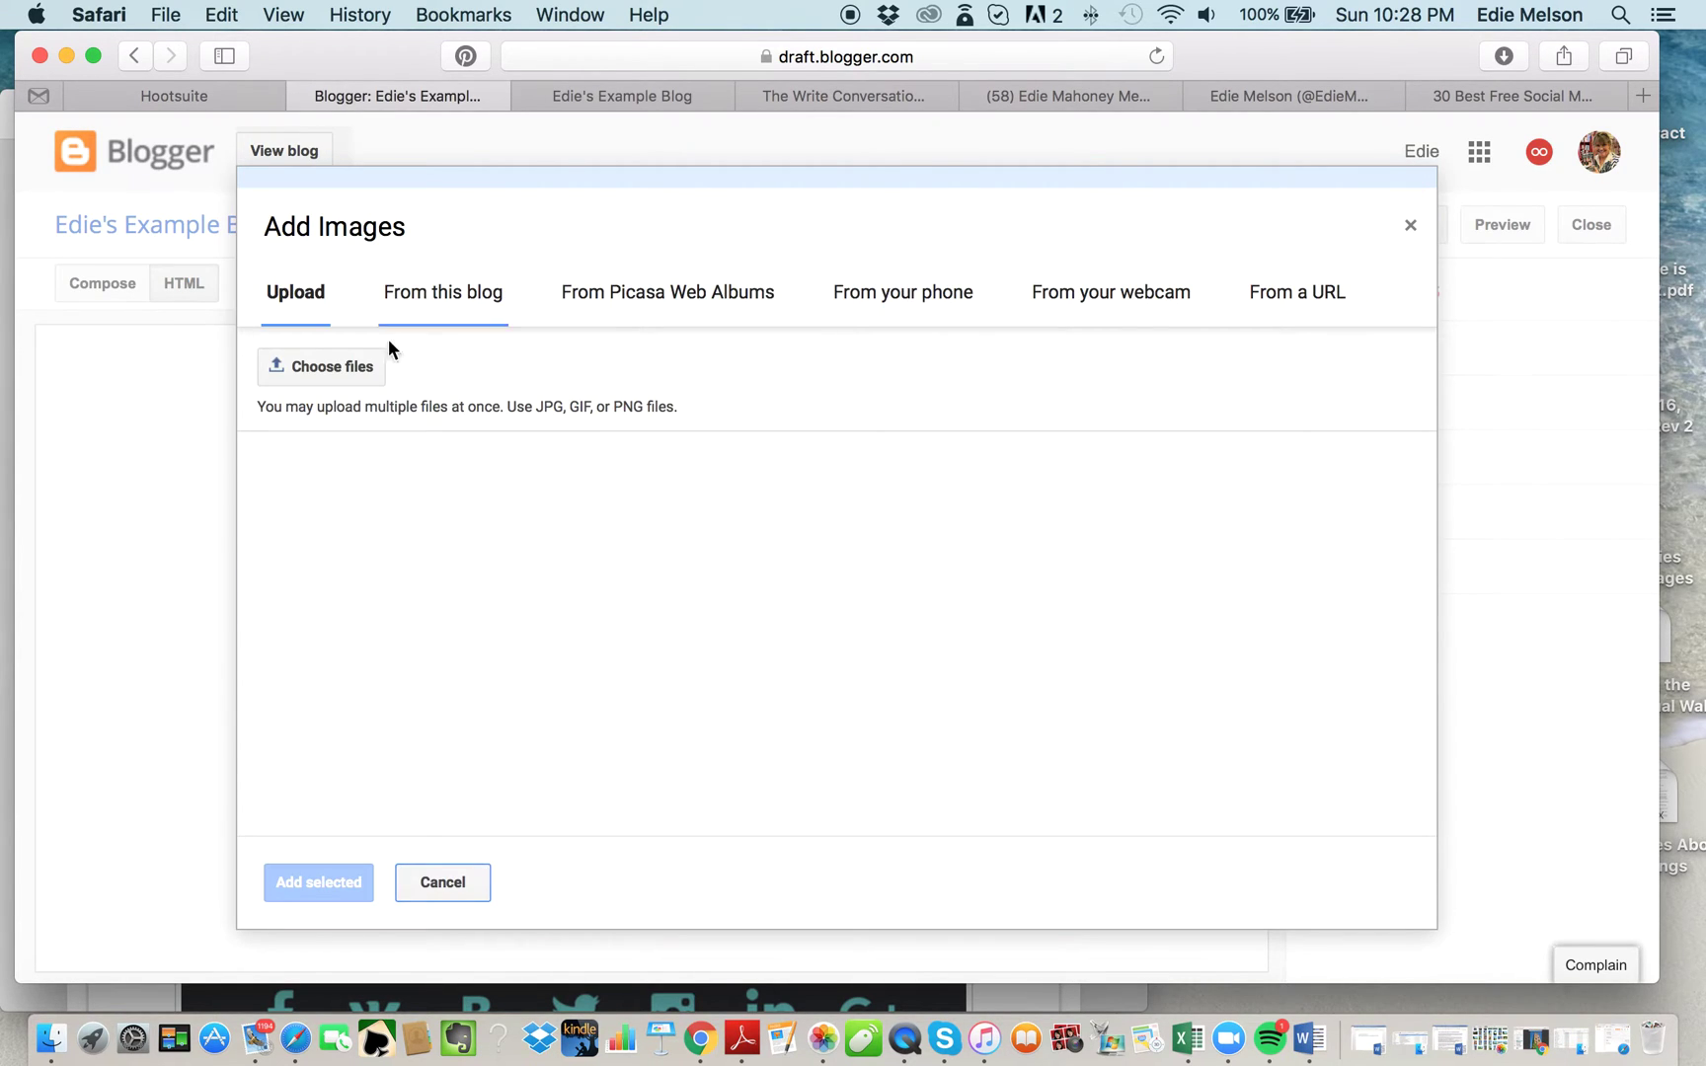
click(340, 369)
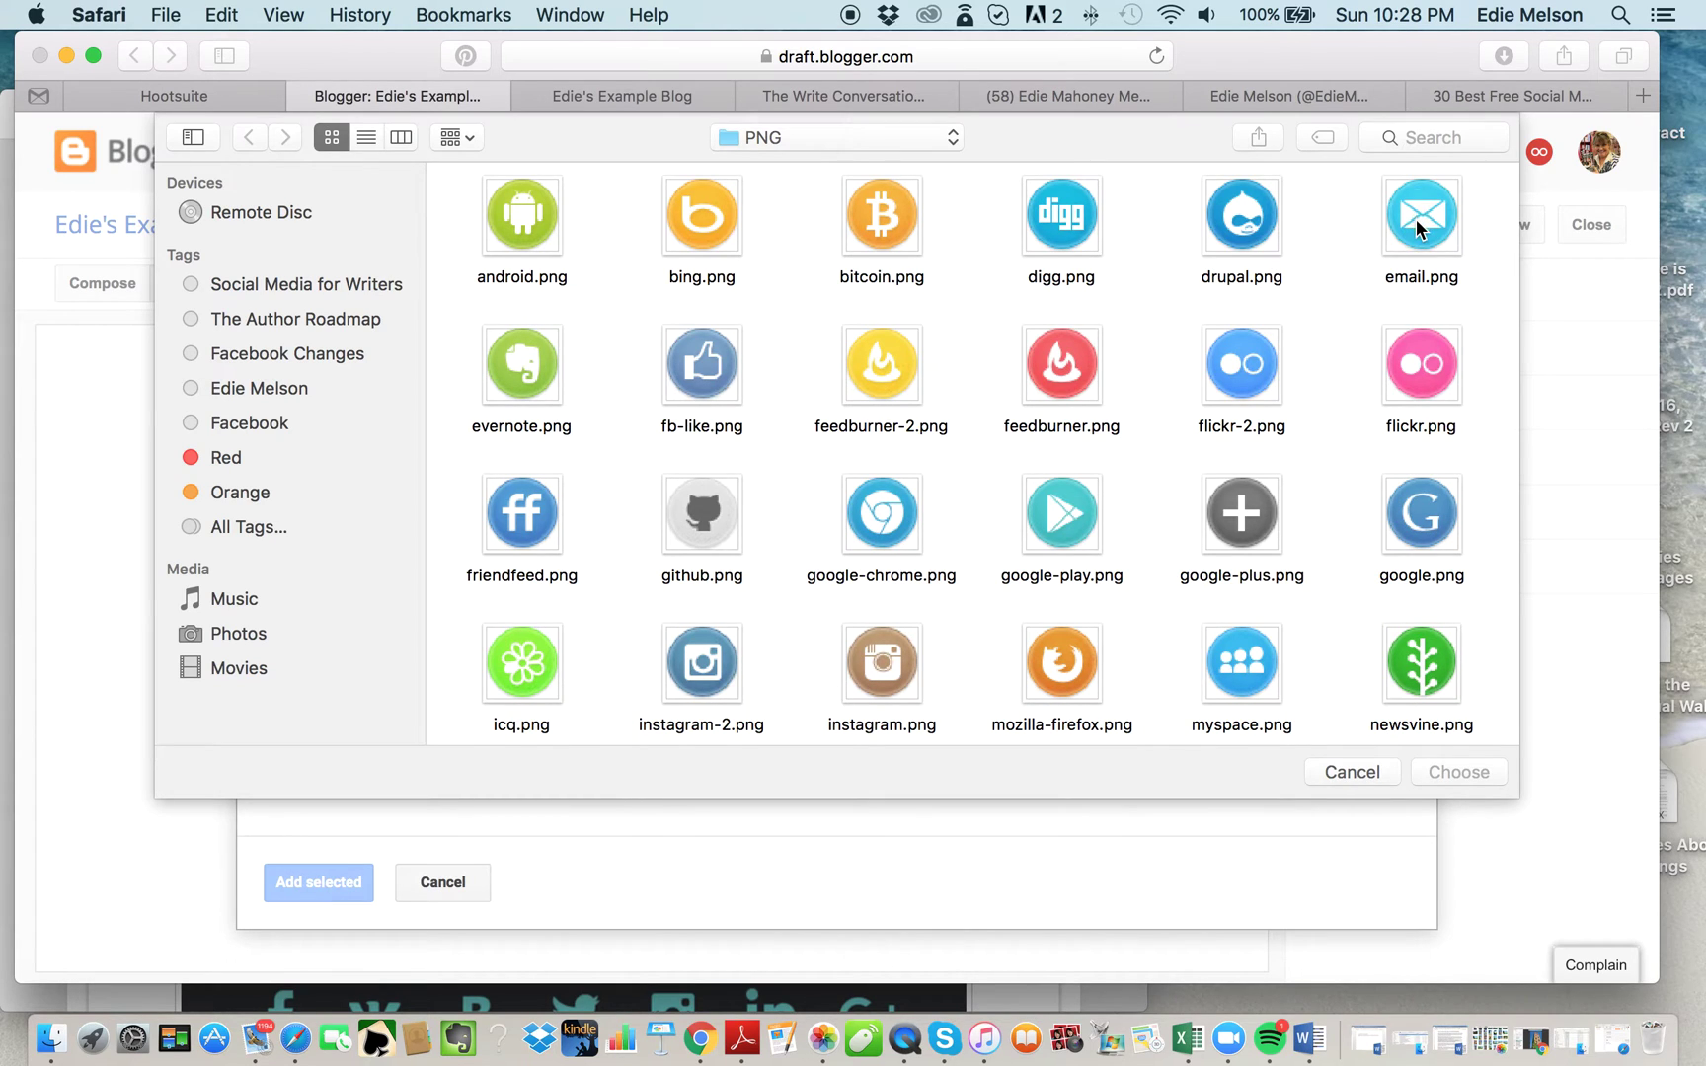
click(1419, 229)
super+click(691, 390)
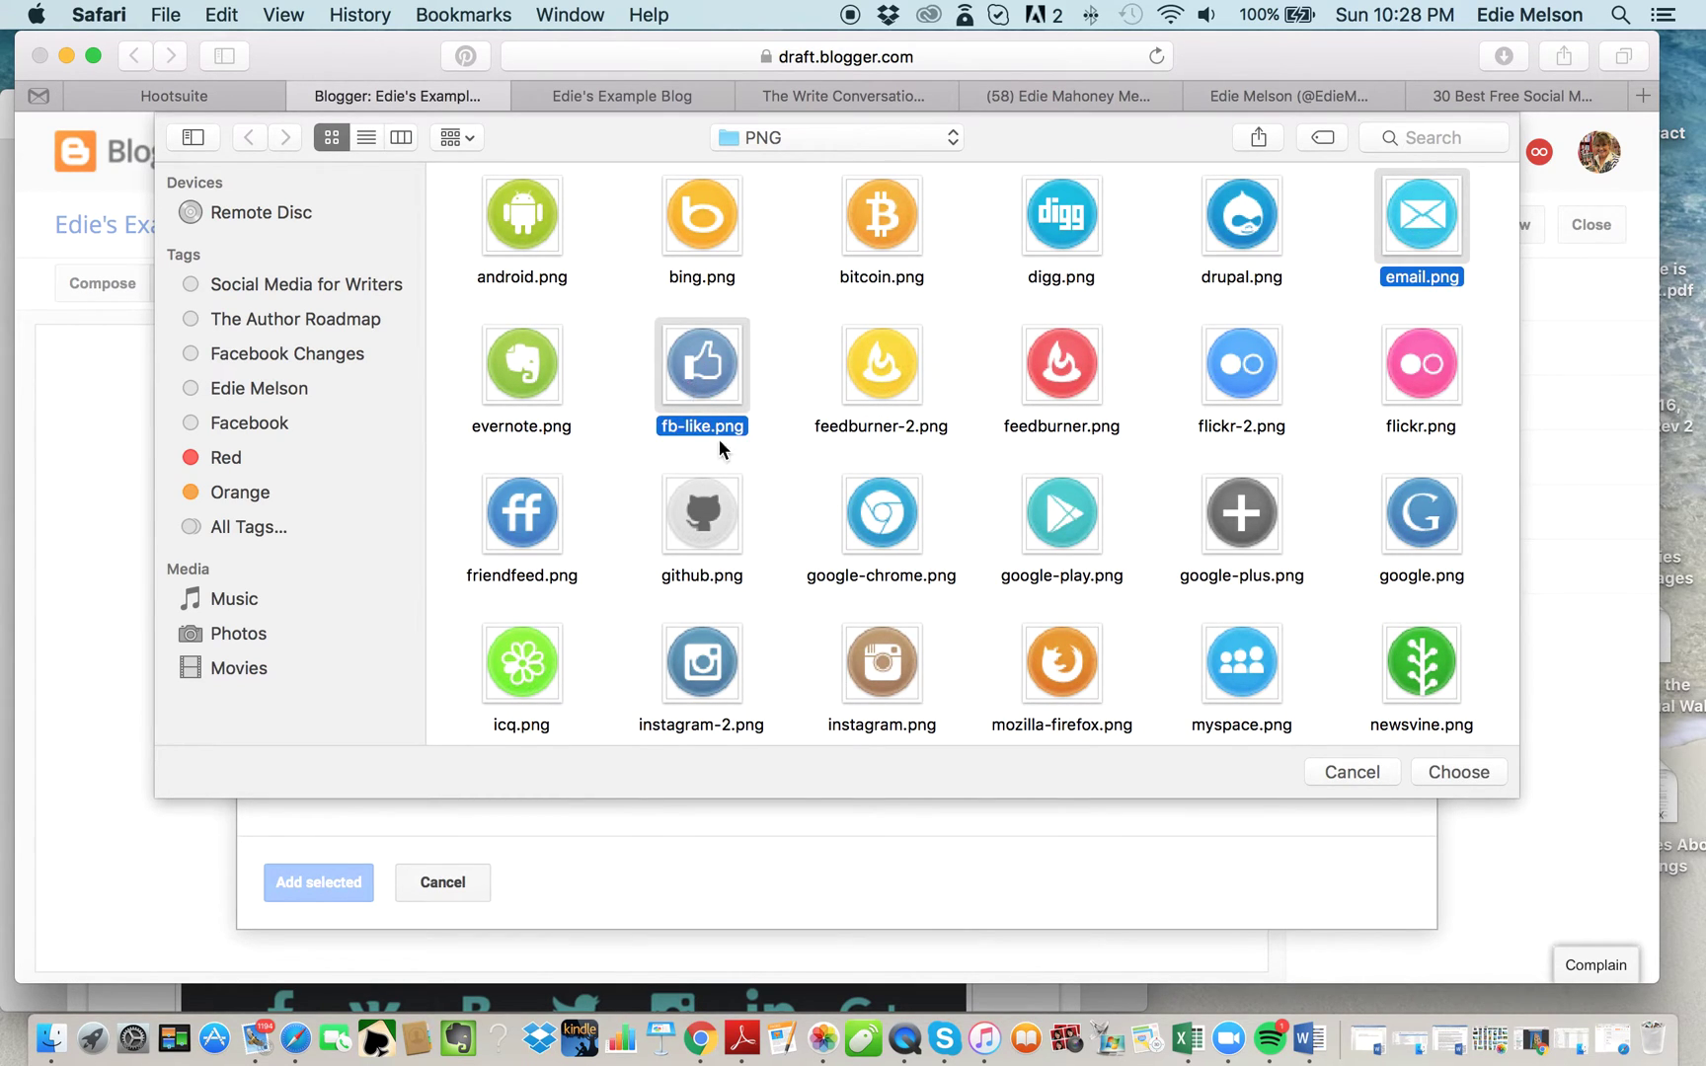
scroll(829, 576, down, 5)
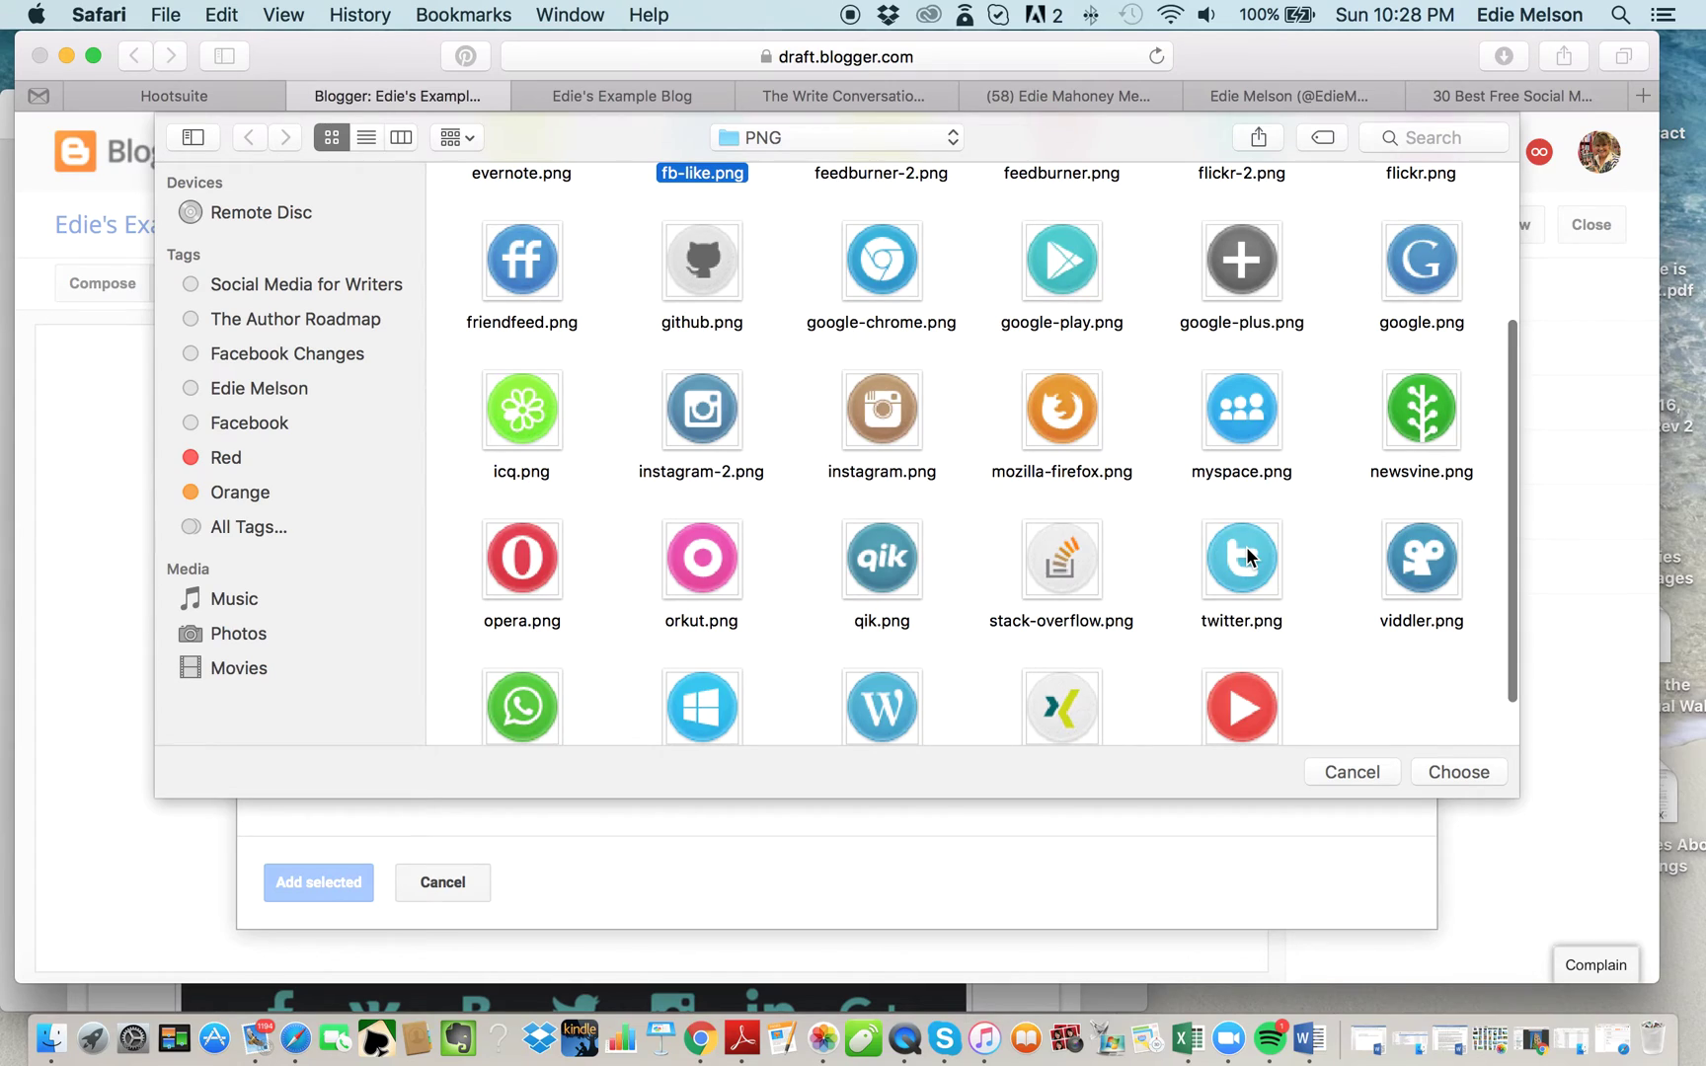
super+click(1246, 556)
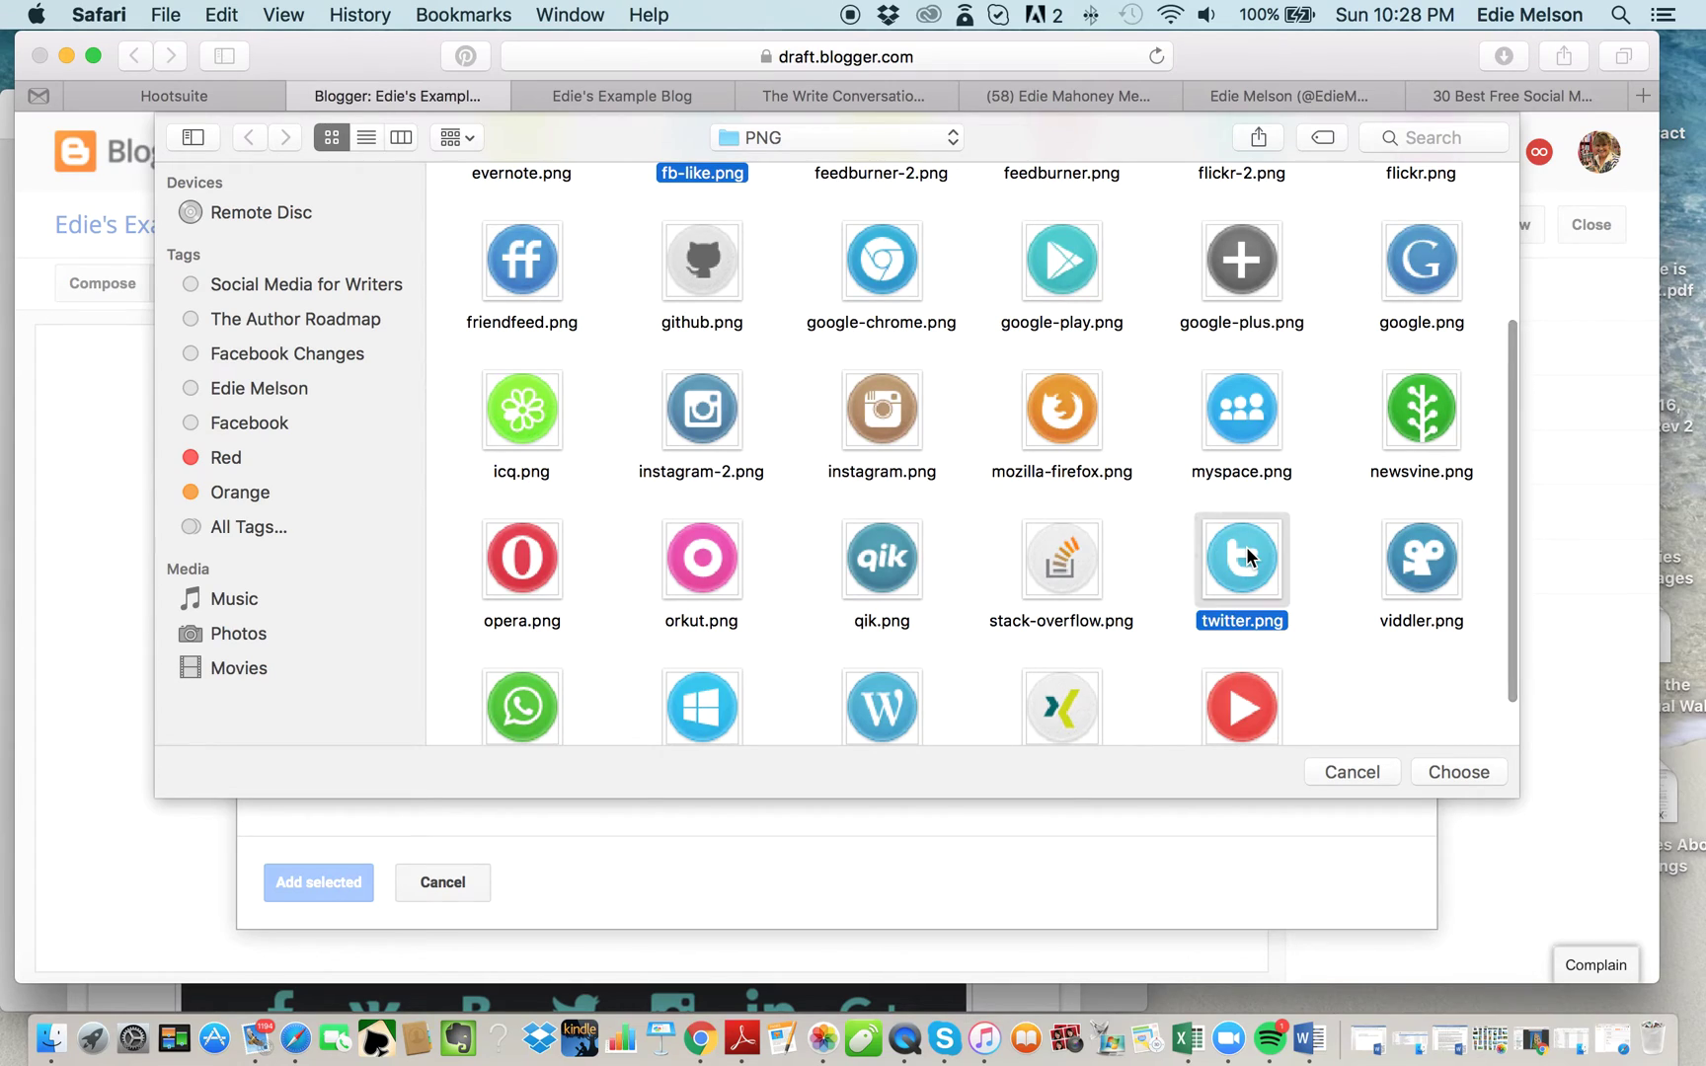
click(1475, 771)
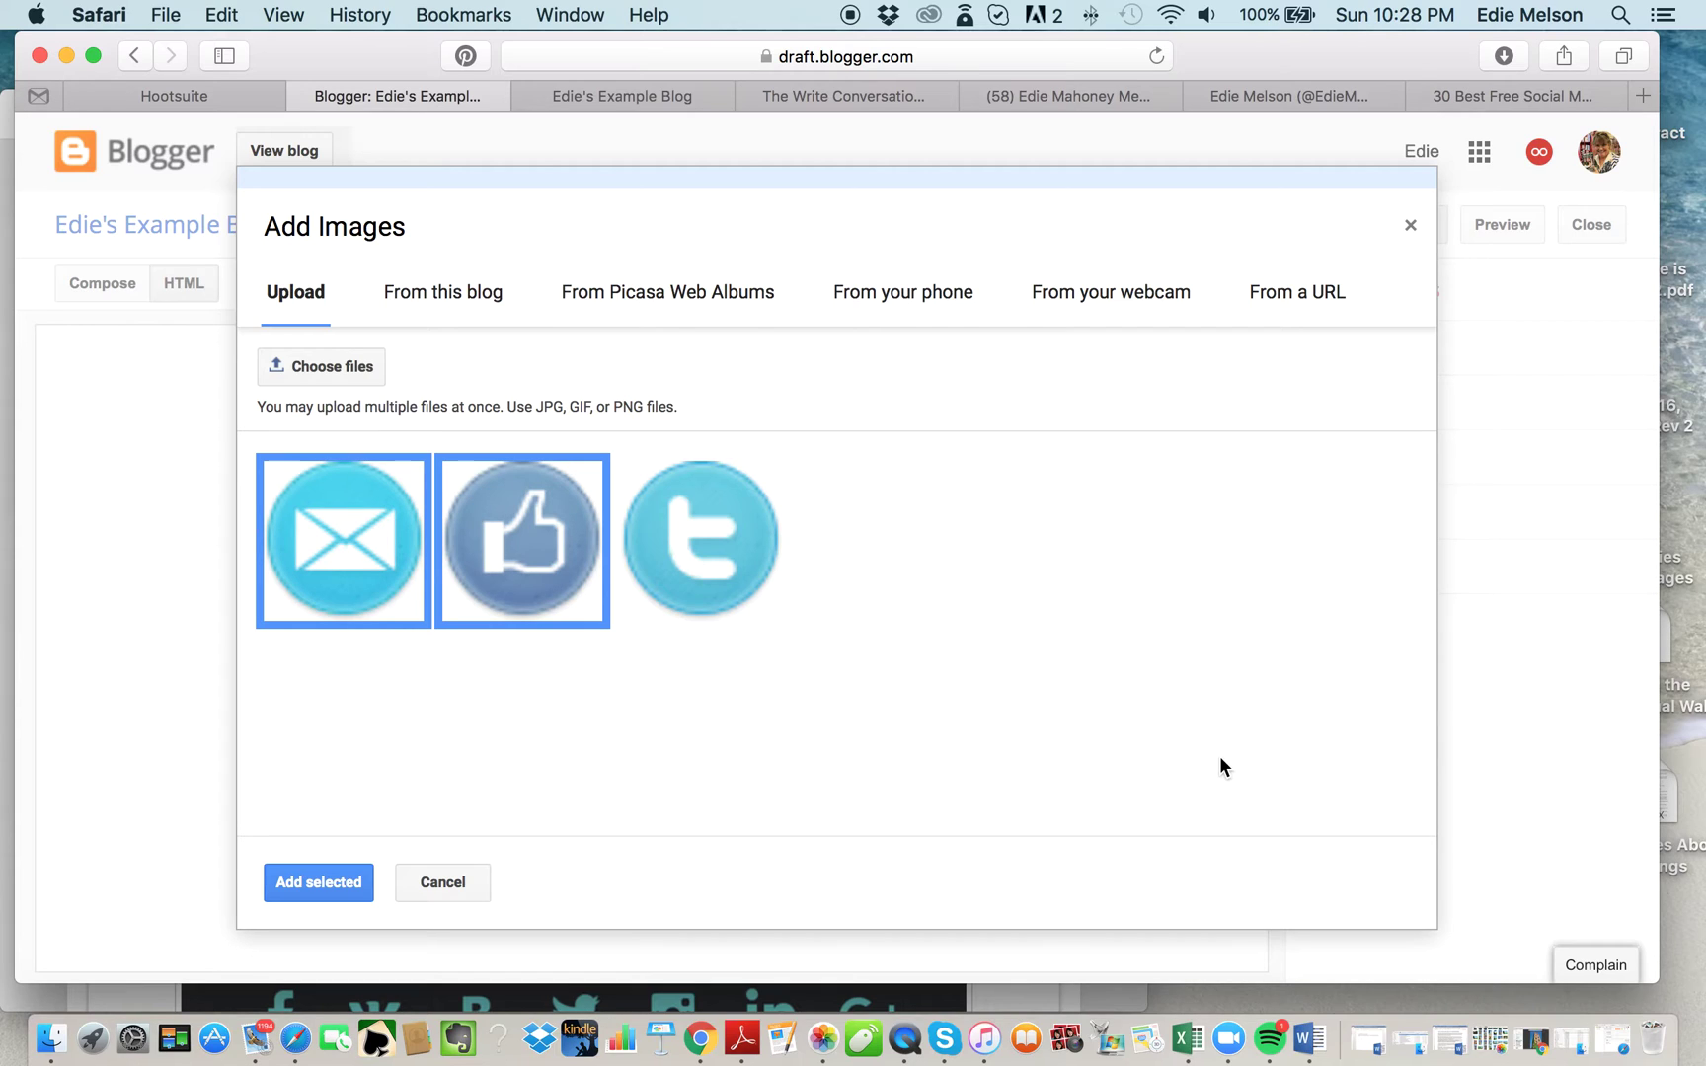
click(685, 595)
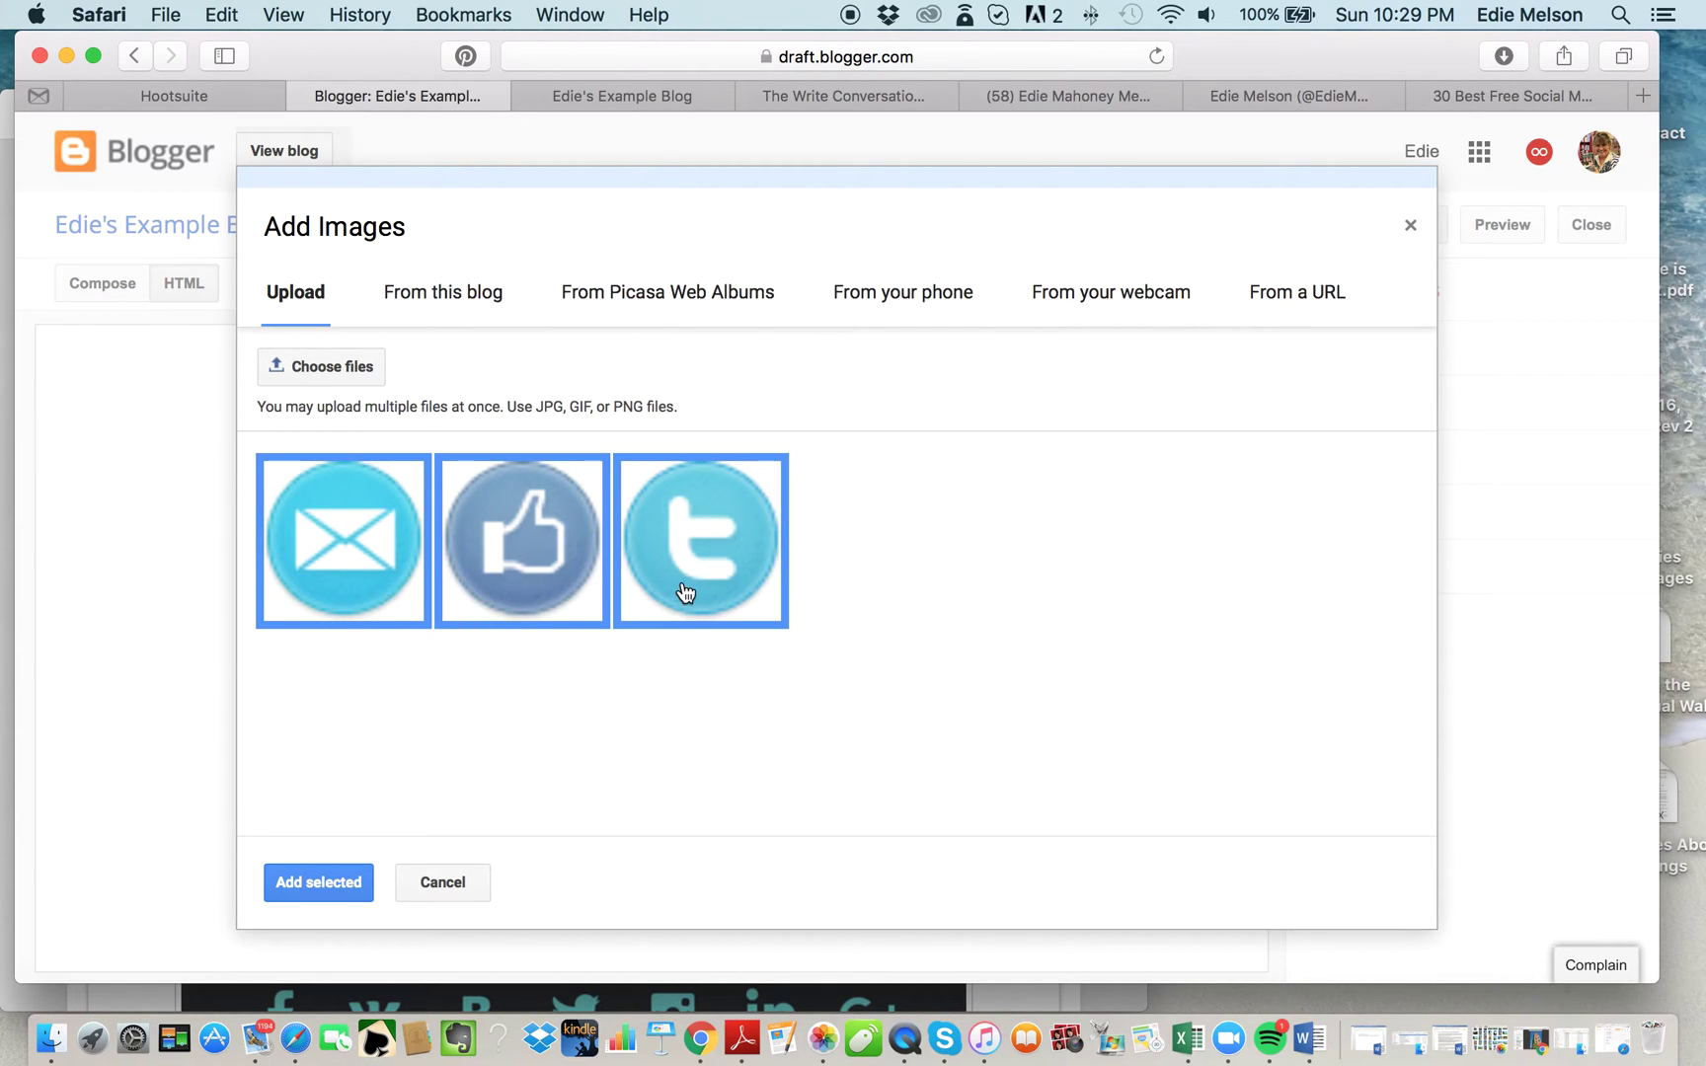
Insert the three selected icons into the post using the default layout.
click(346, 879)
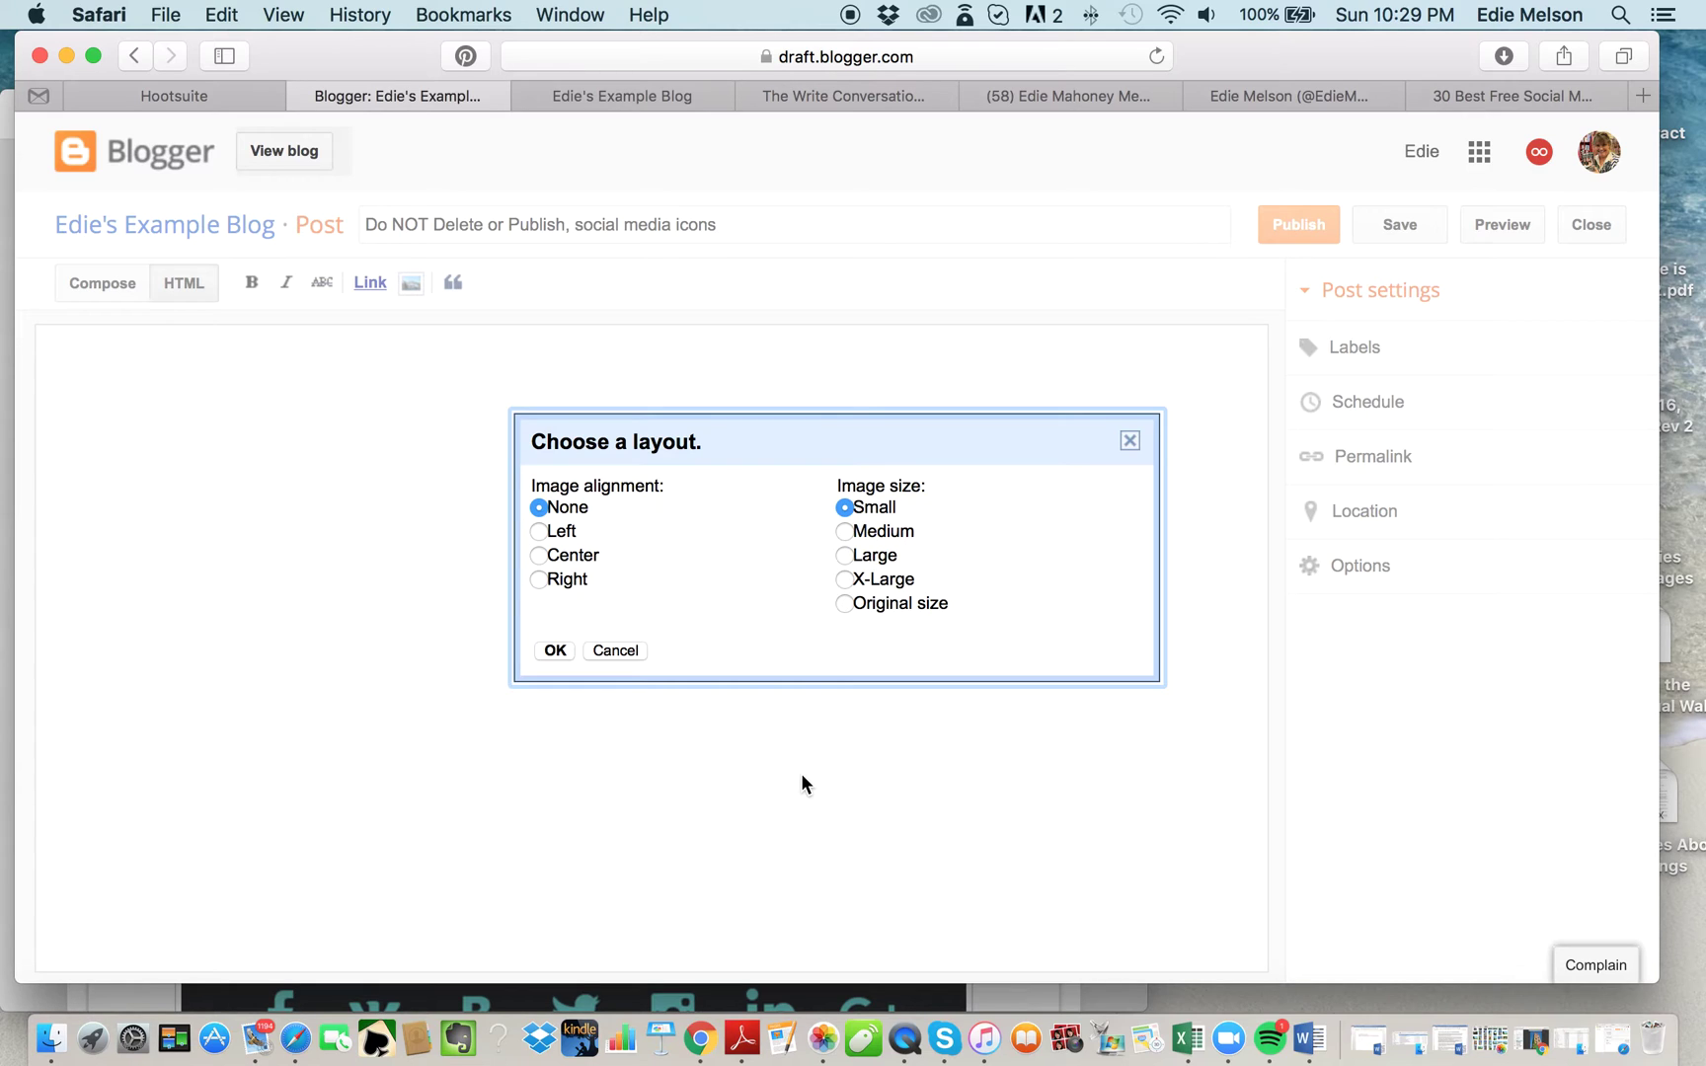
click(556, 651)
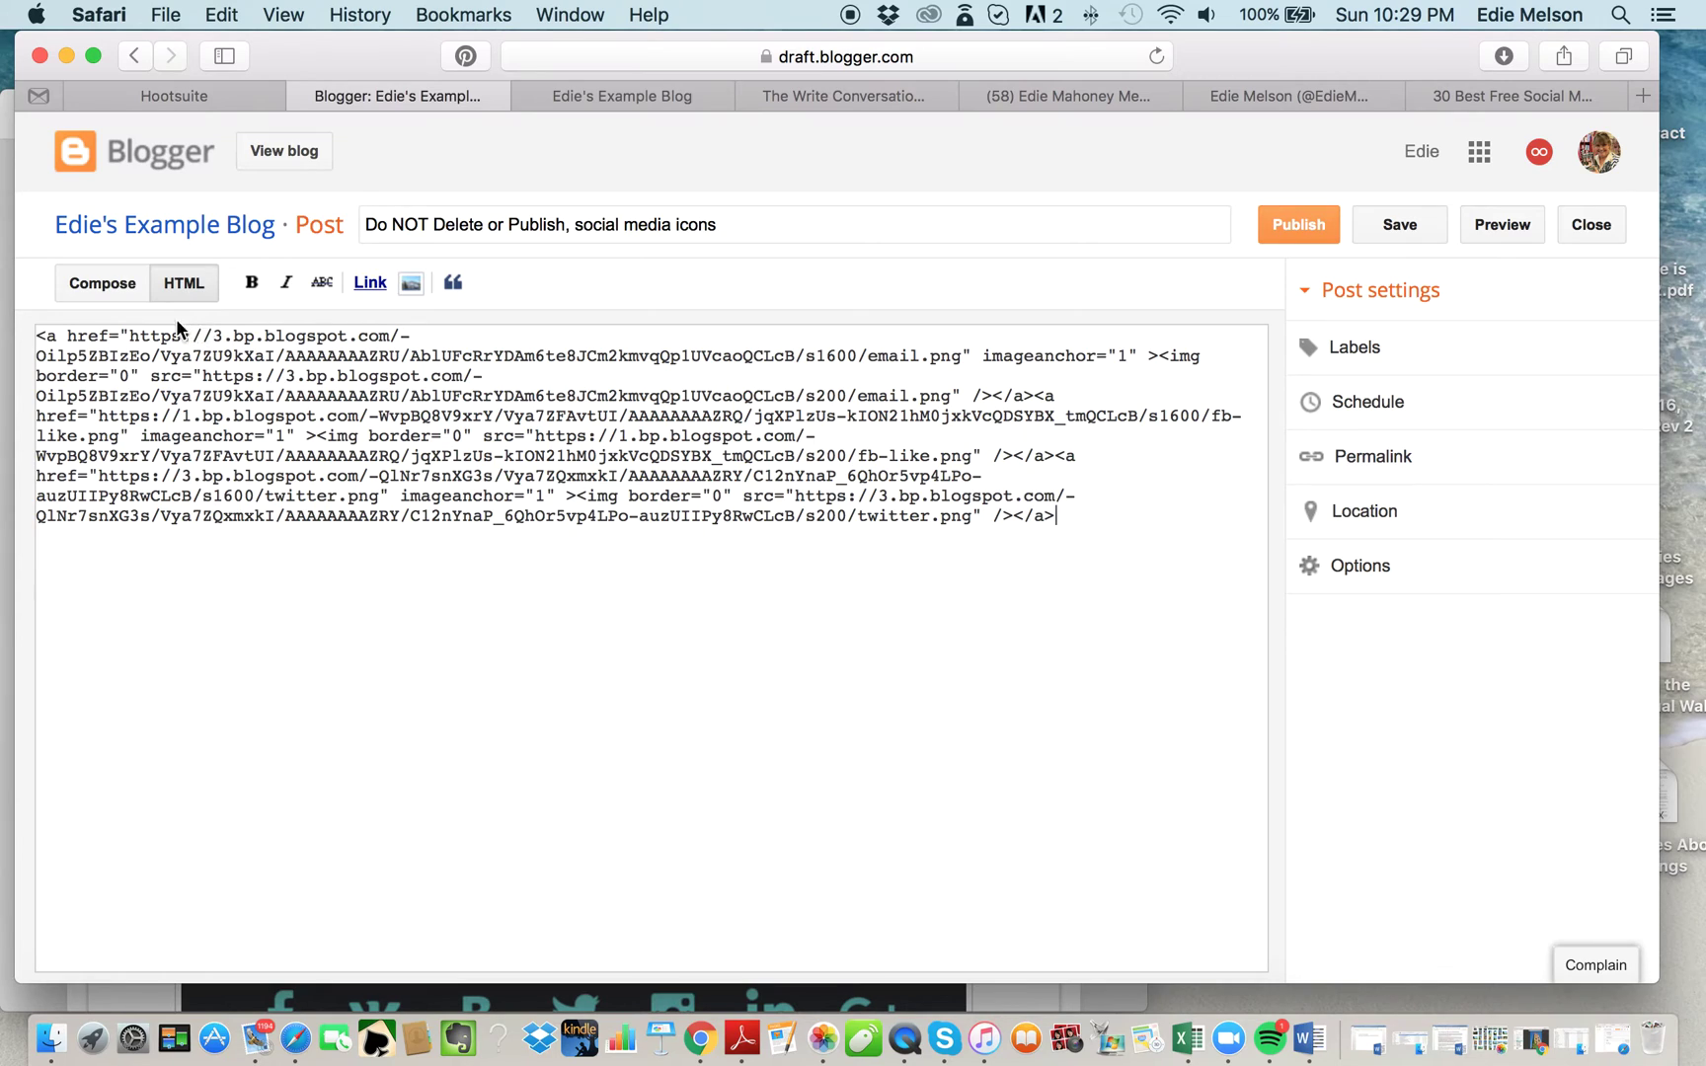
click(102, 294)
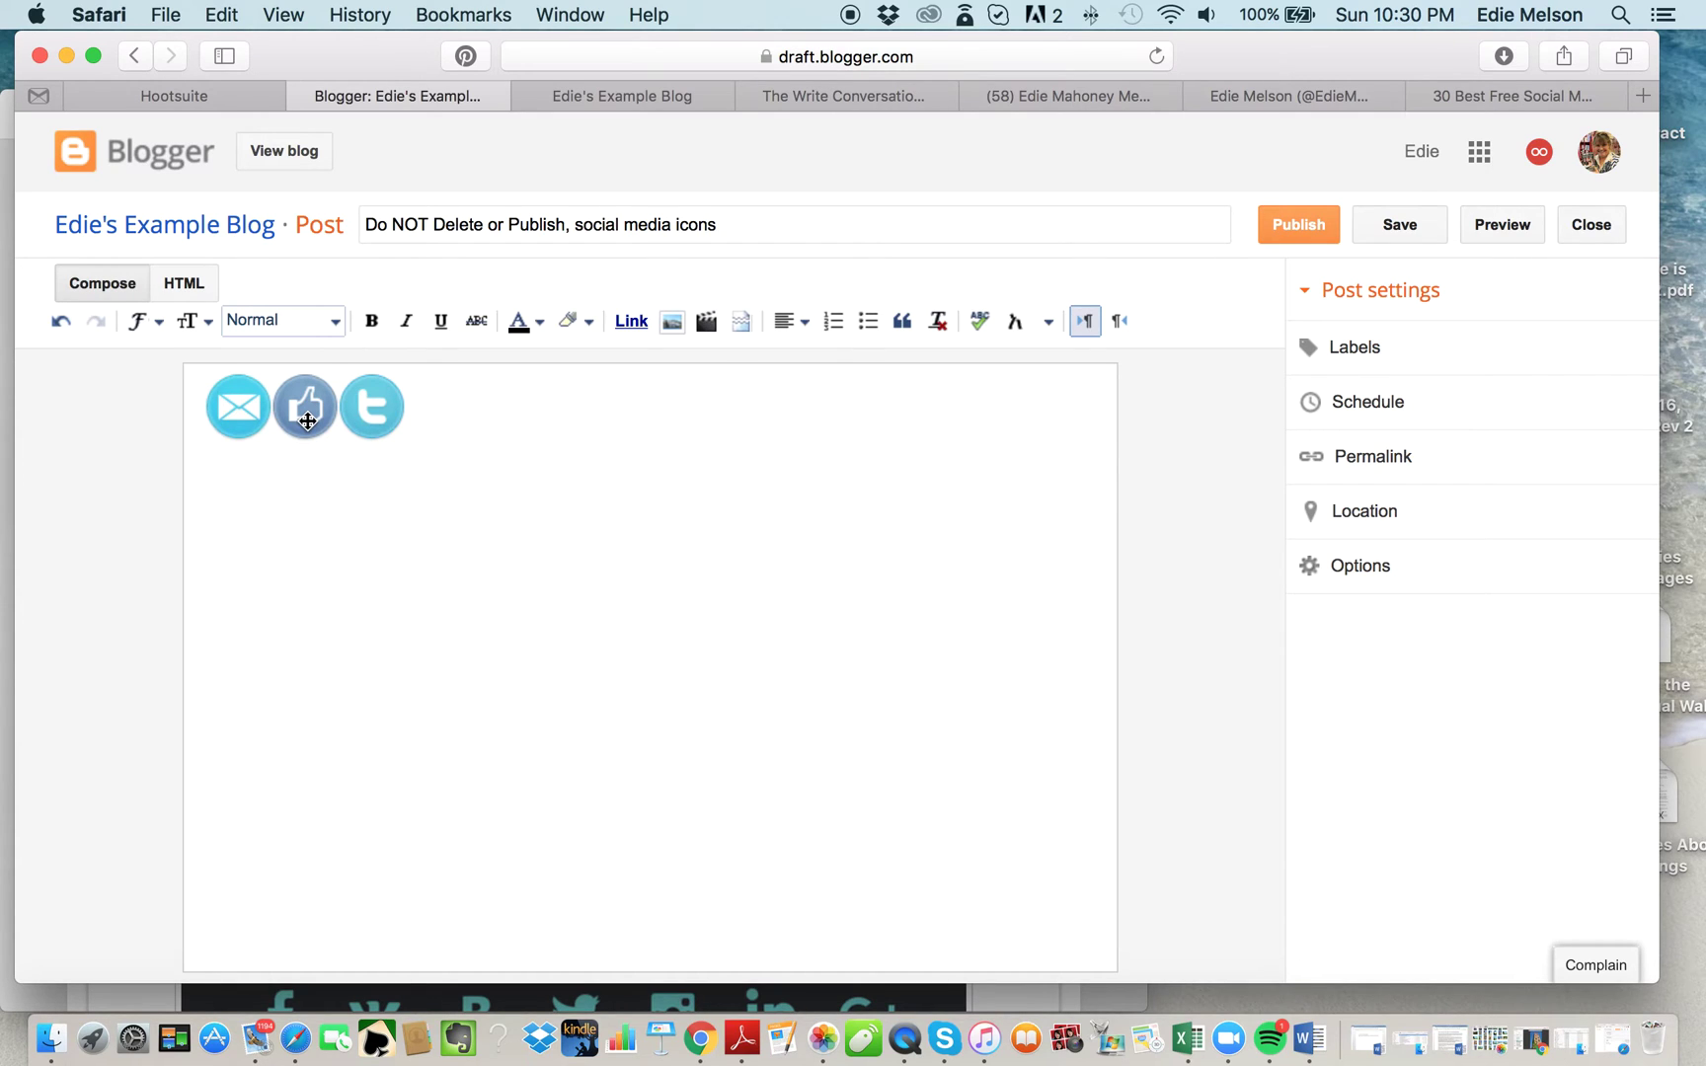
Select the thumbs-up icon image in the Compose view.
drag(307, 416, 307, 417)
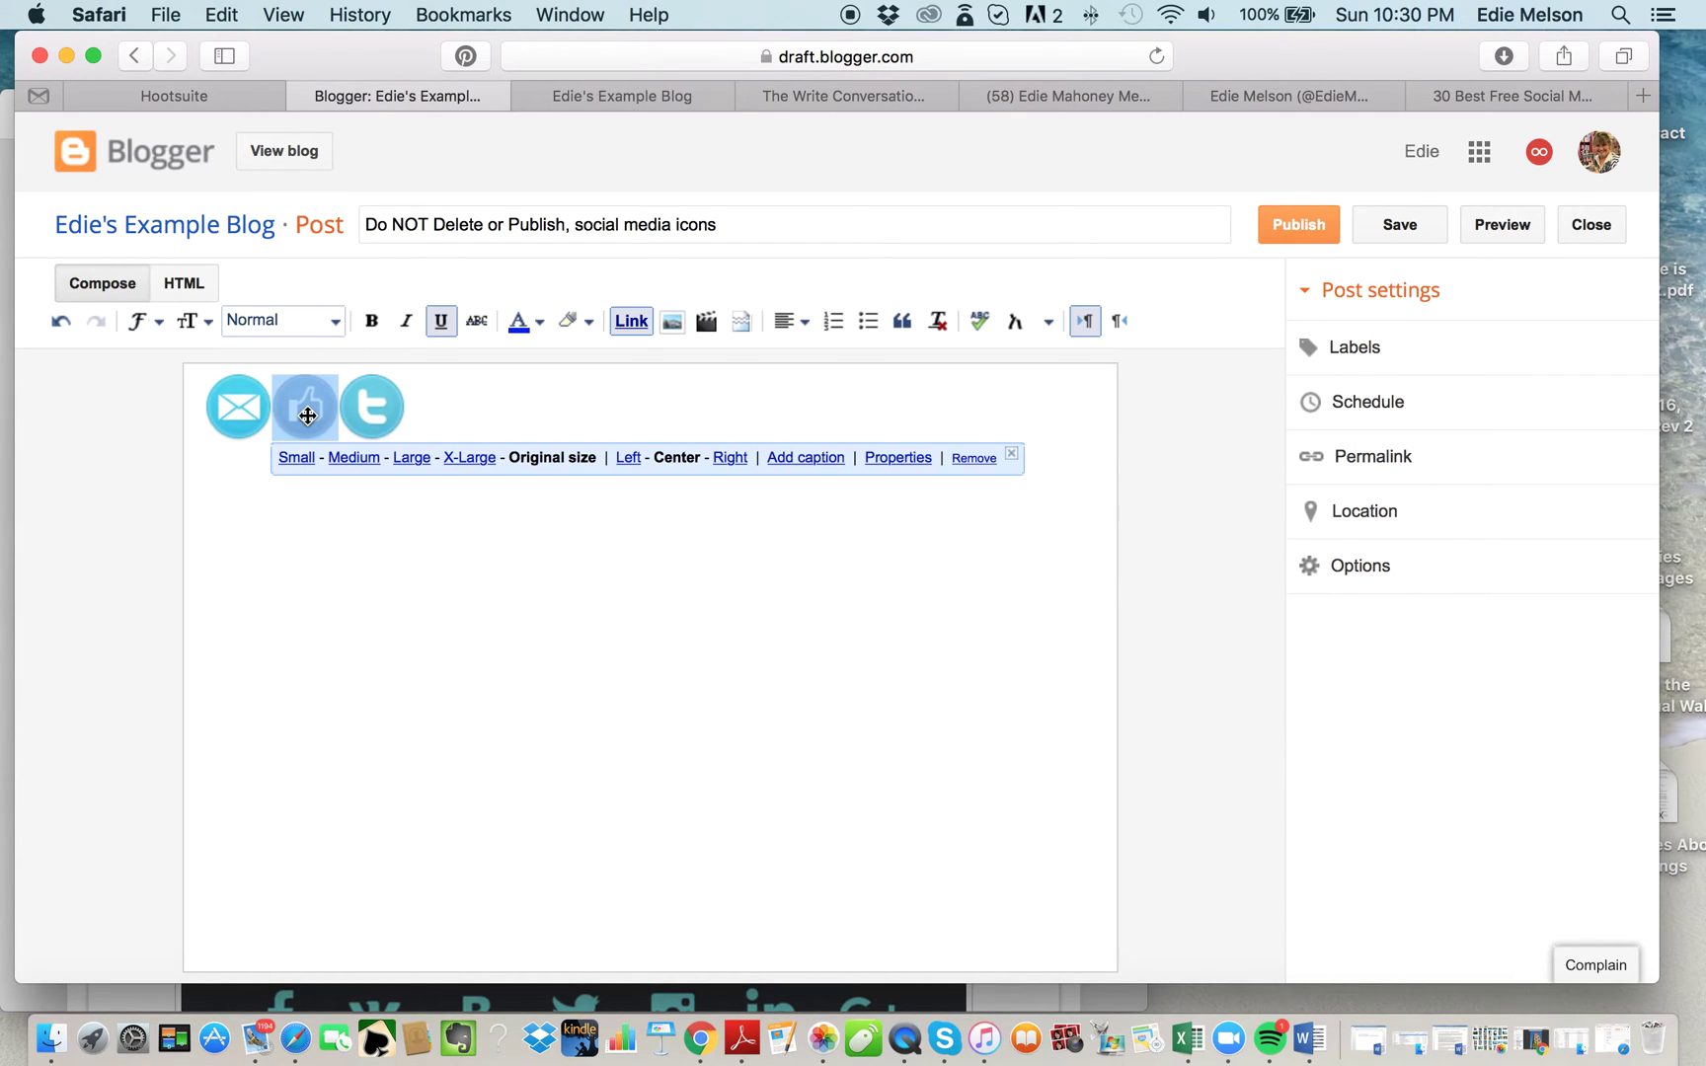
click(635, 326)
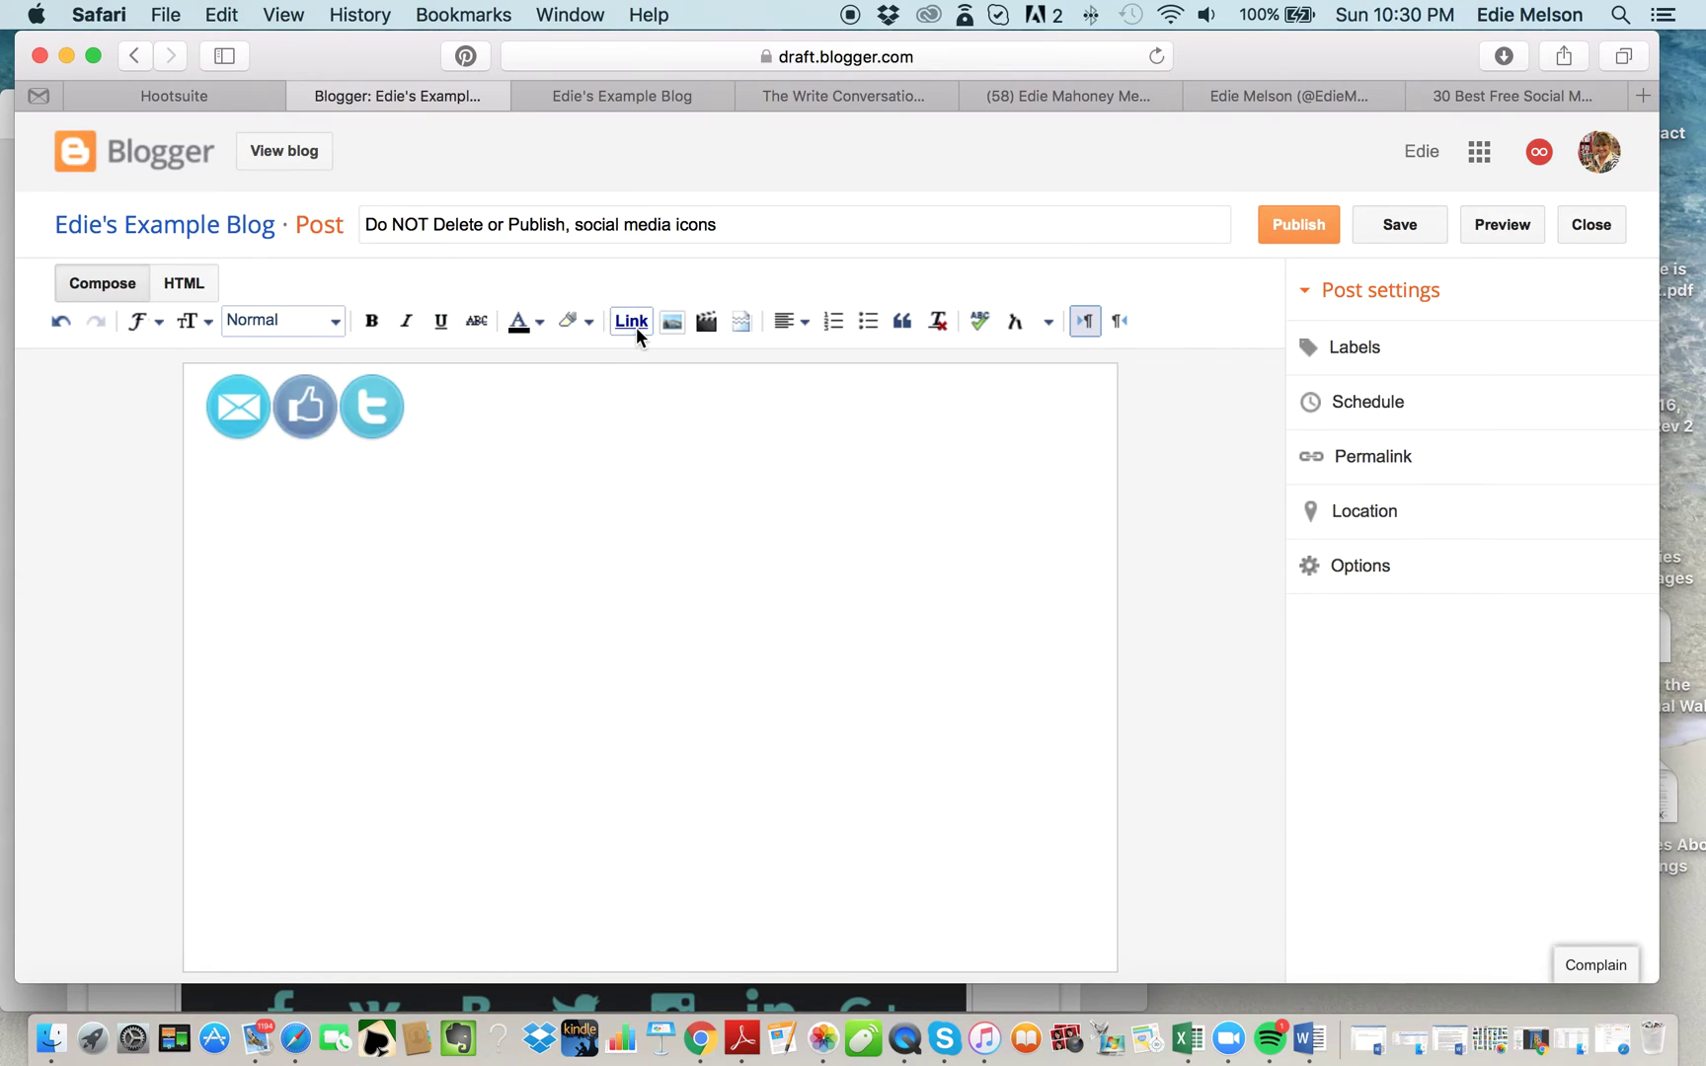
click(306, 412)
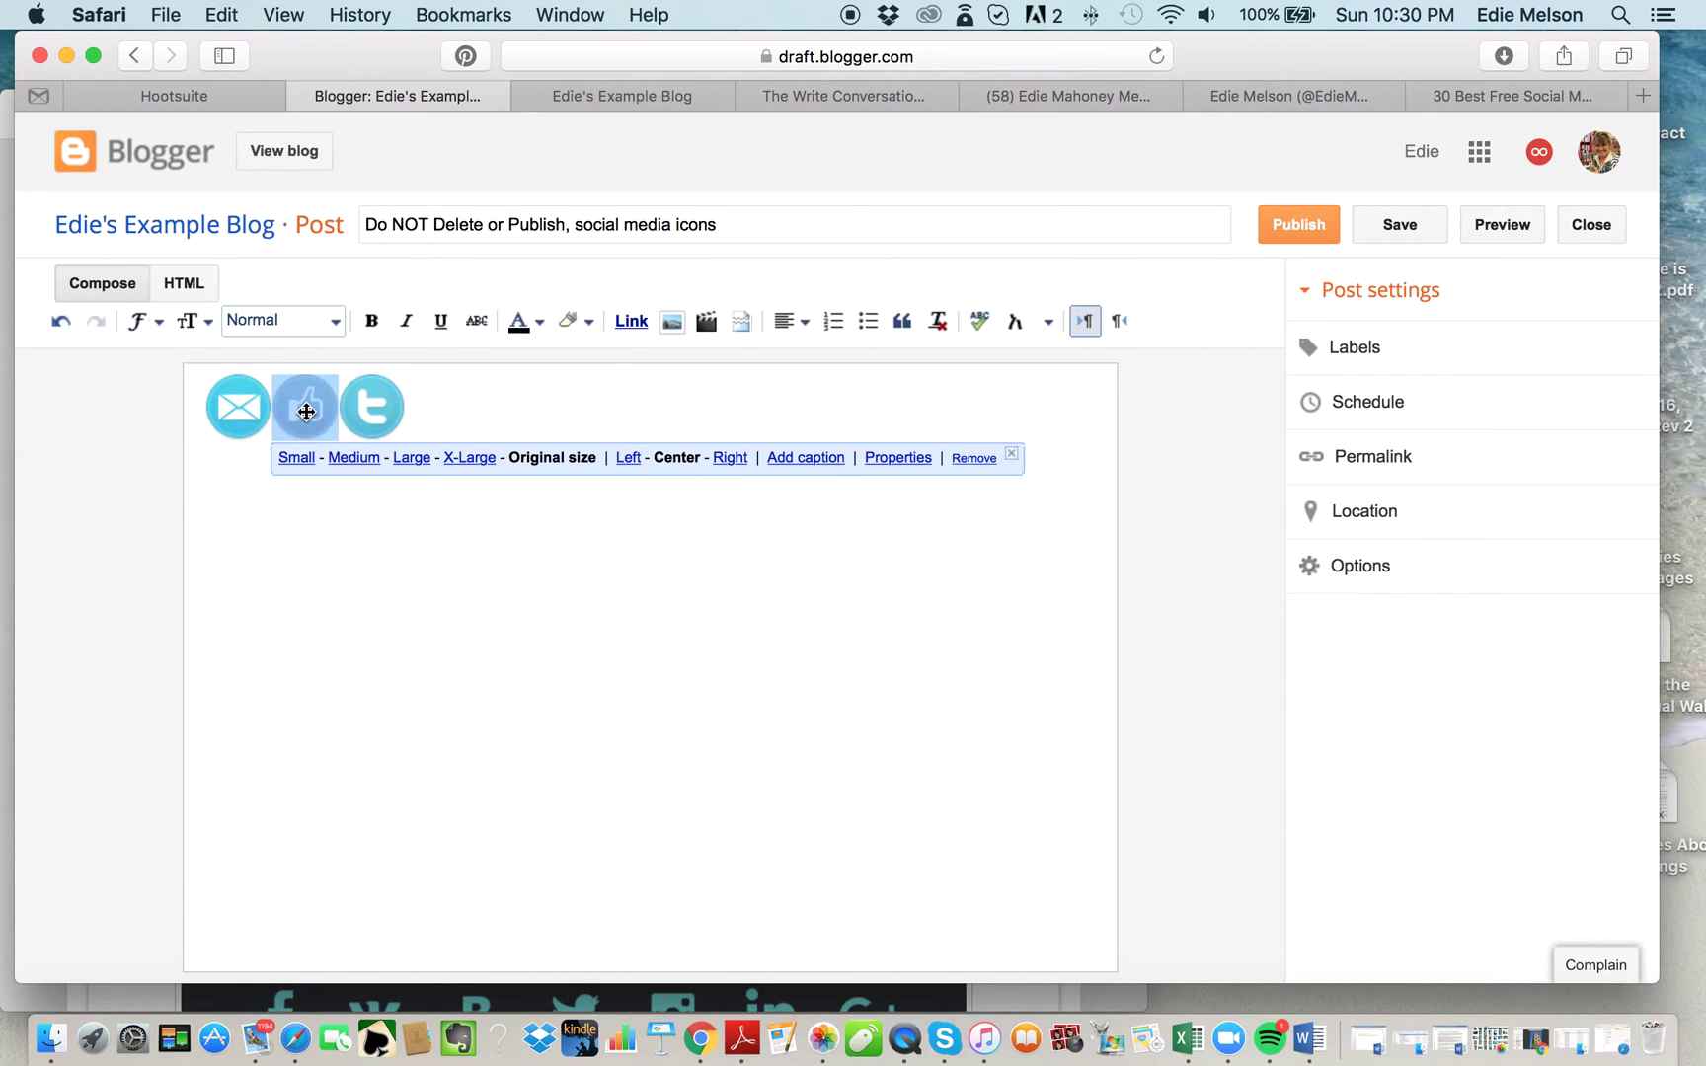
Link the thumbs-up icon to the author's Facebook profile URL, opening in a new window.
click(629, 321)
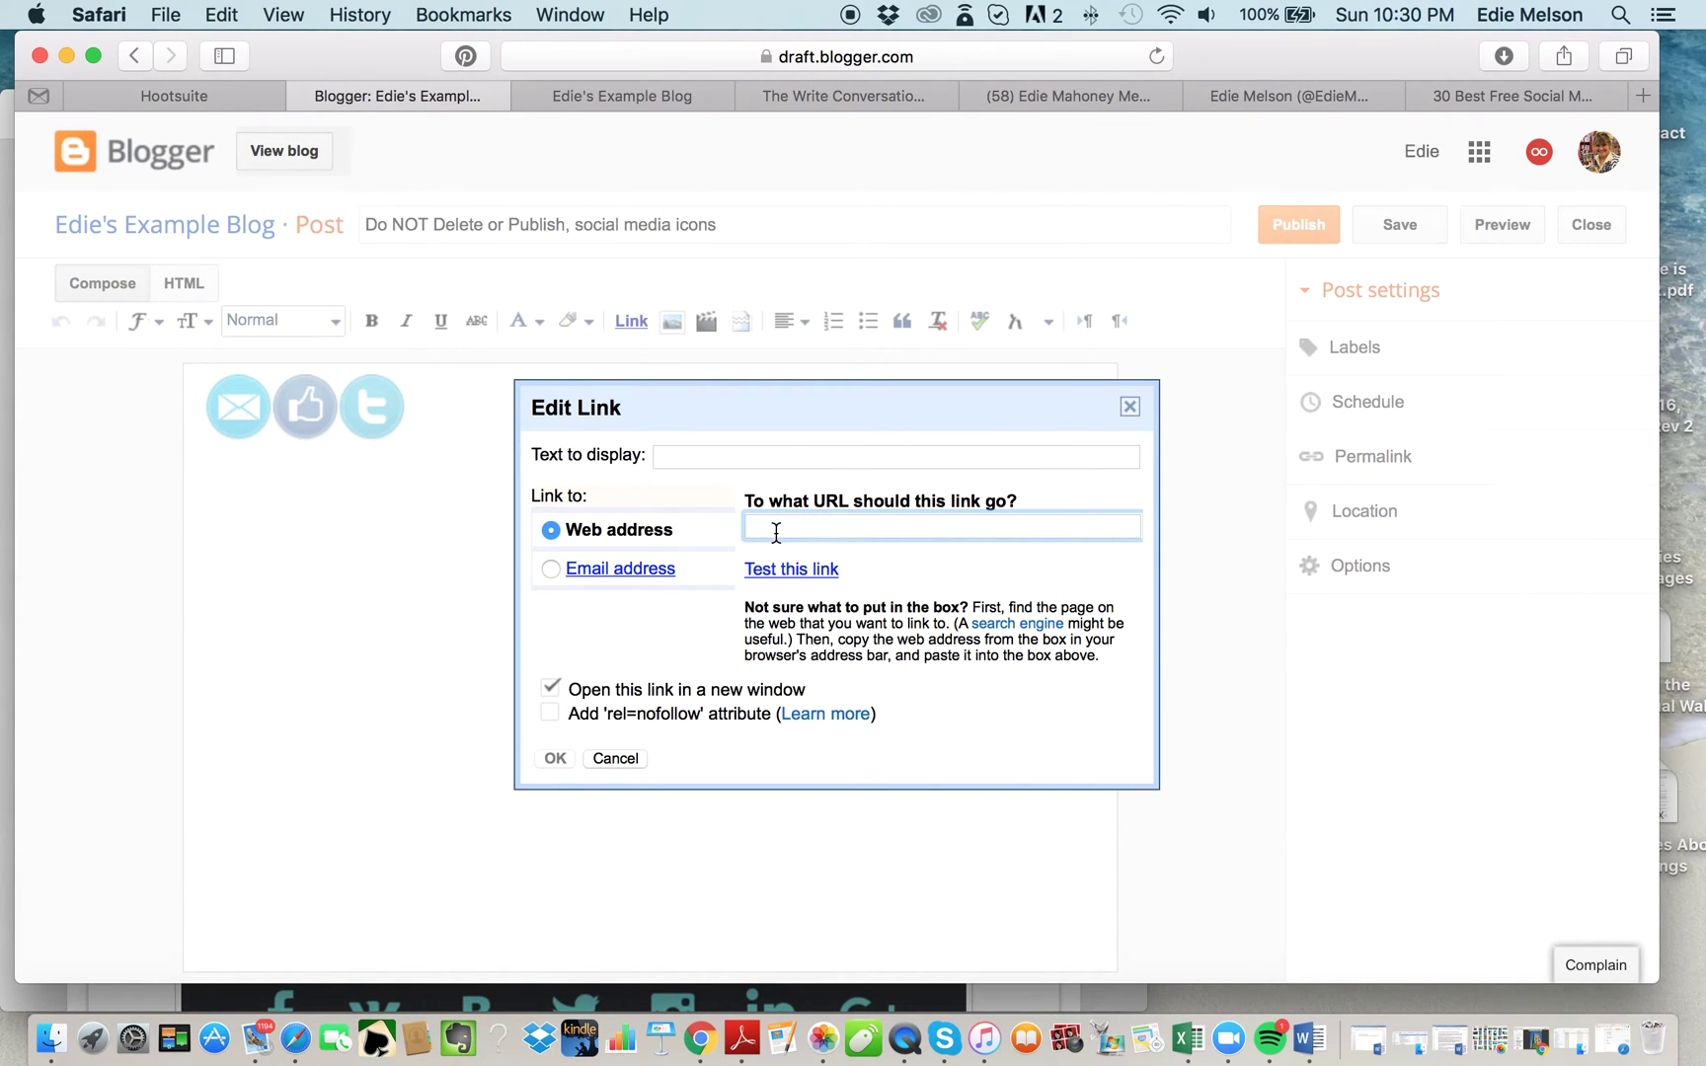
click(1109, 98)
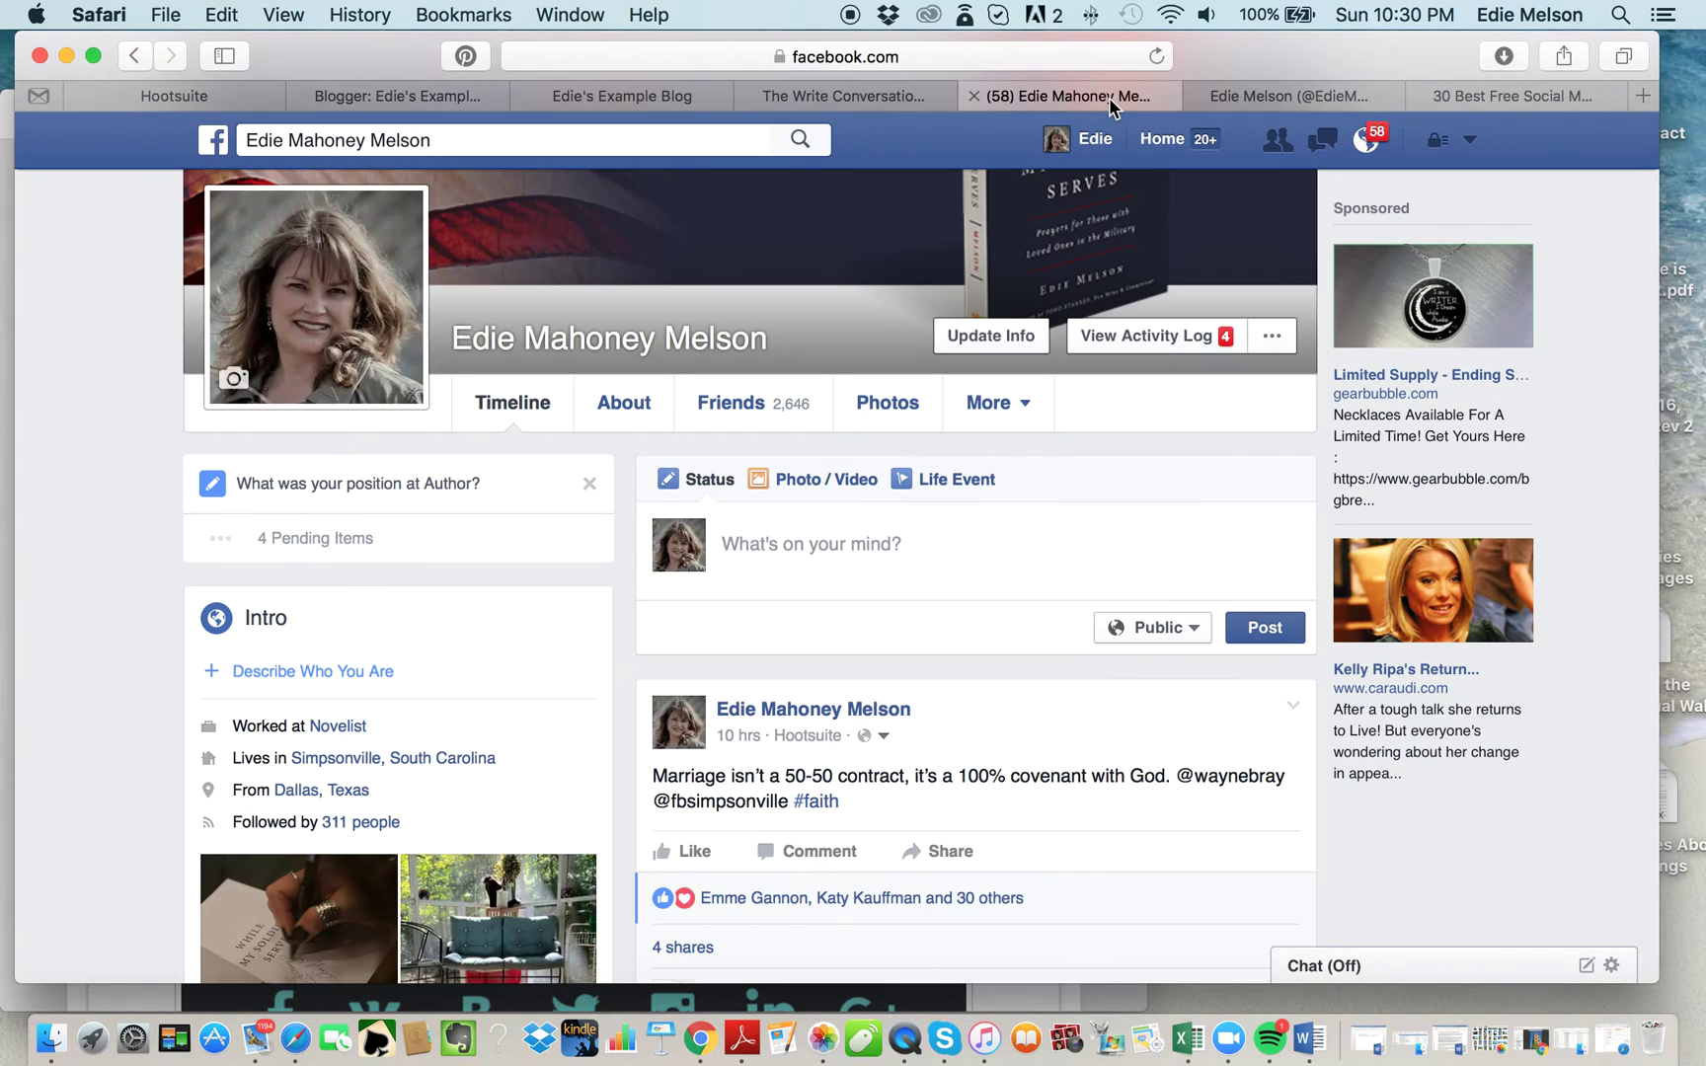
click(867, 57)
key(super+c)
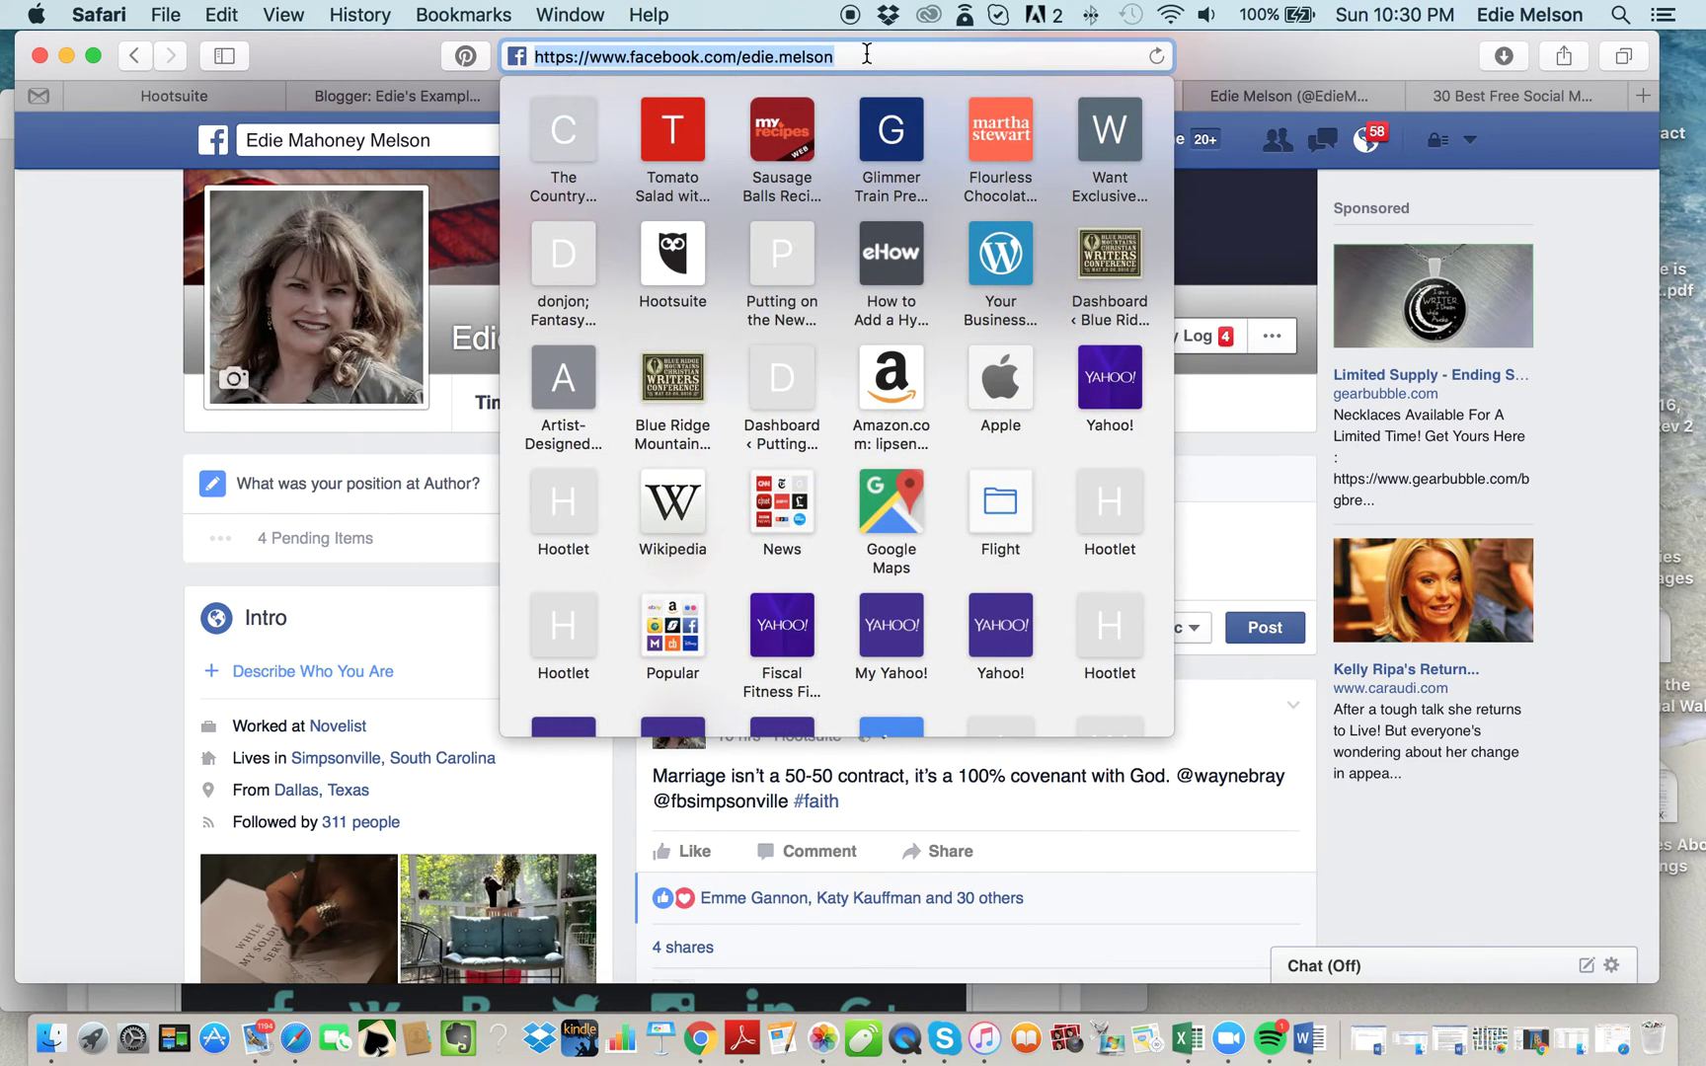
click(400, 96)
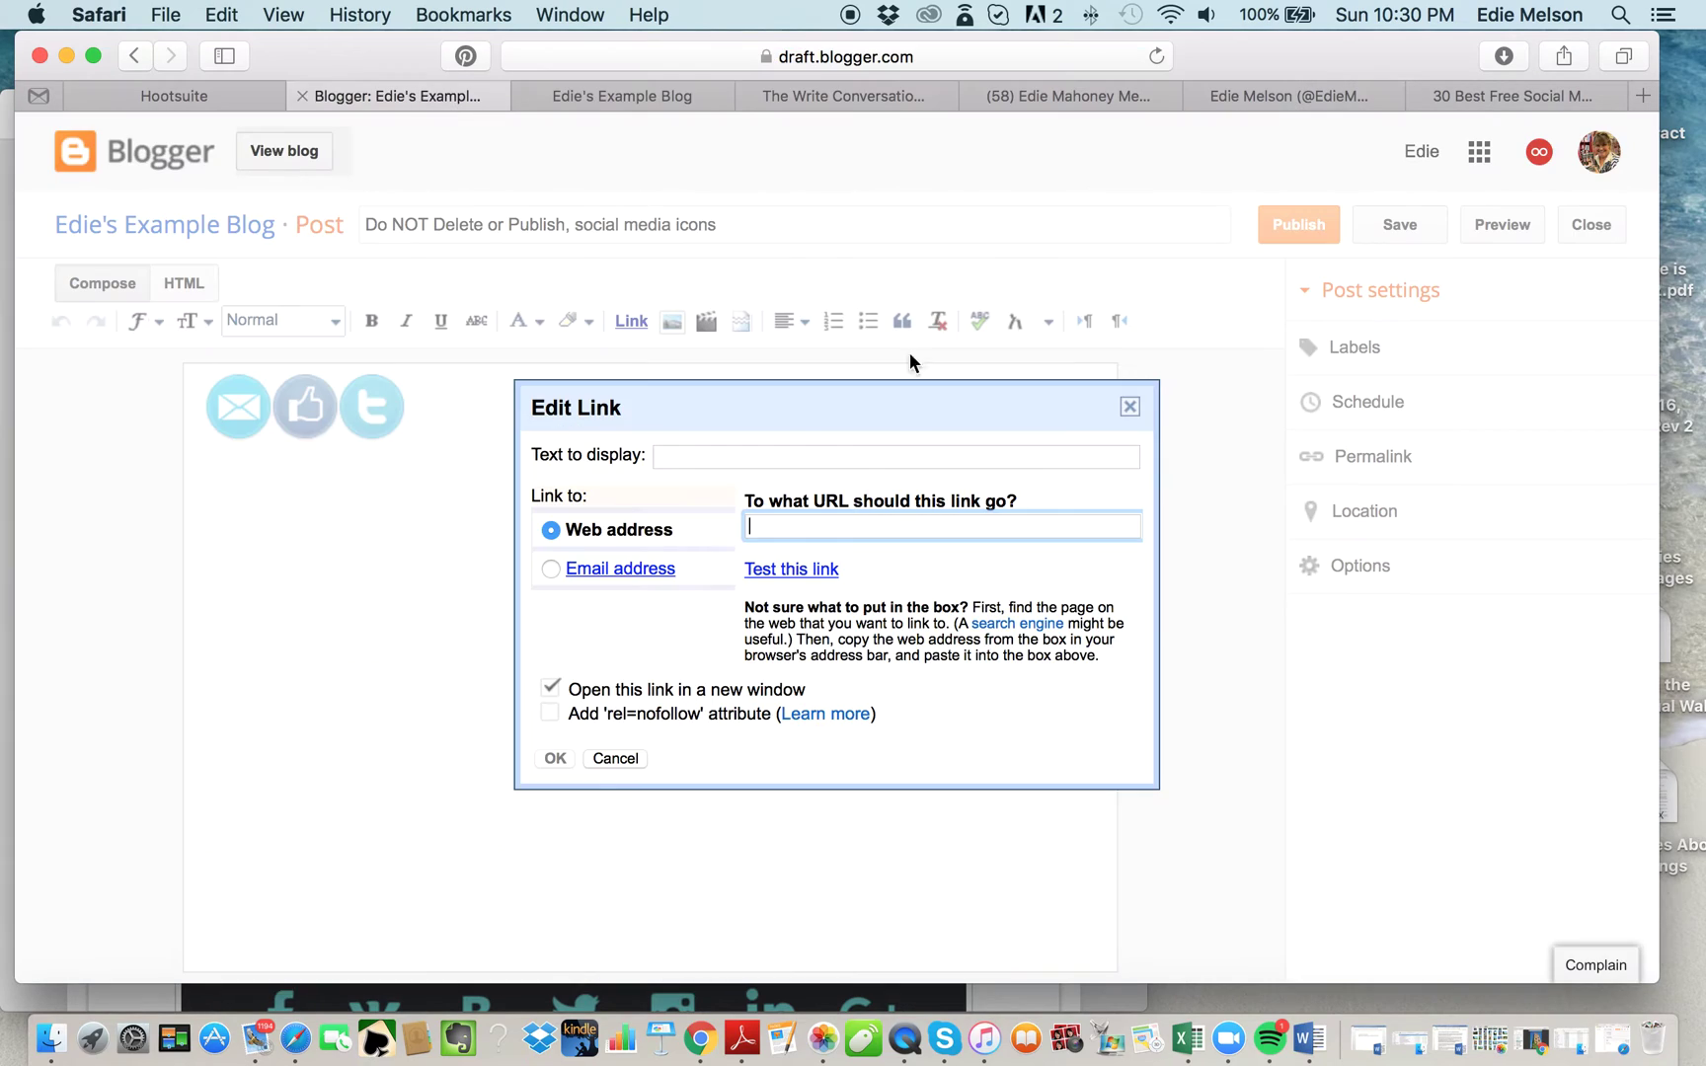
click(878, 521)
key(super+v)
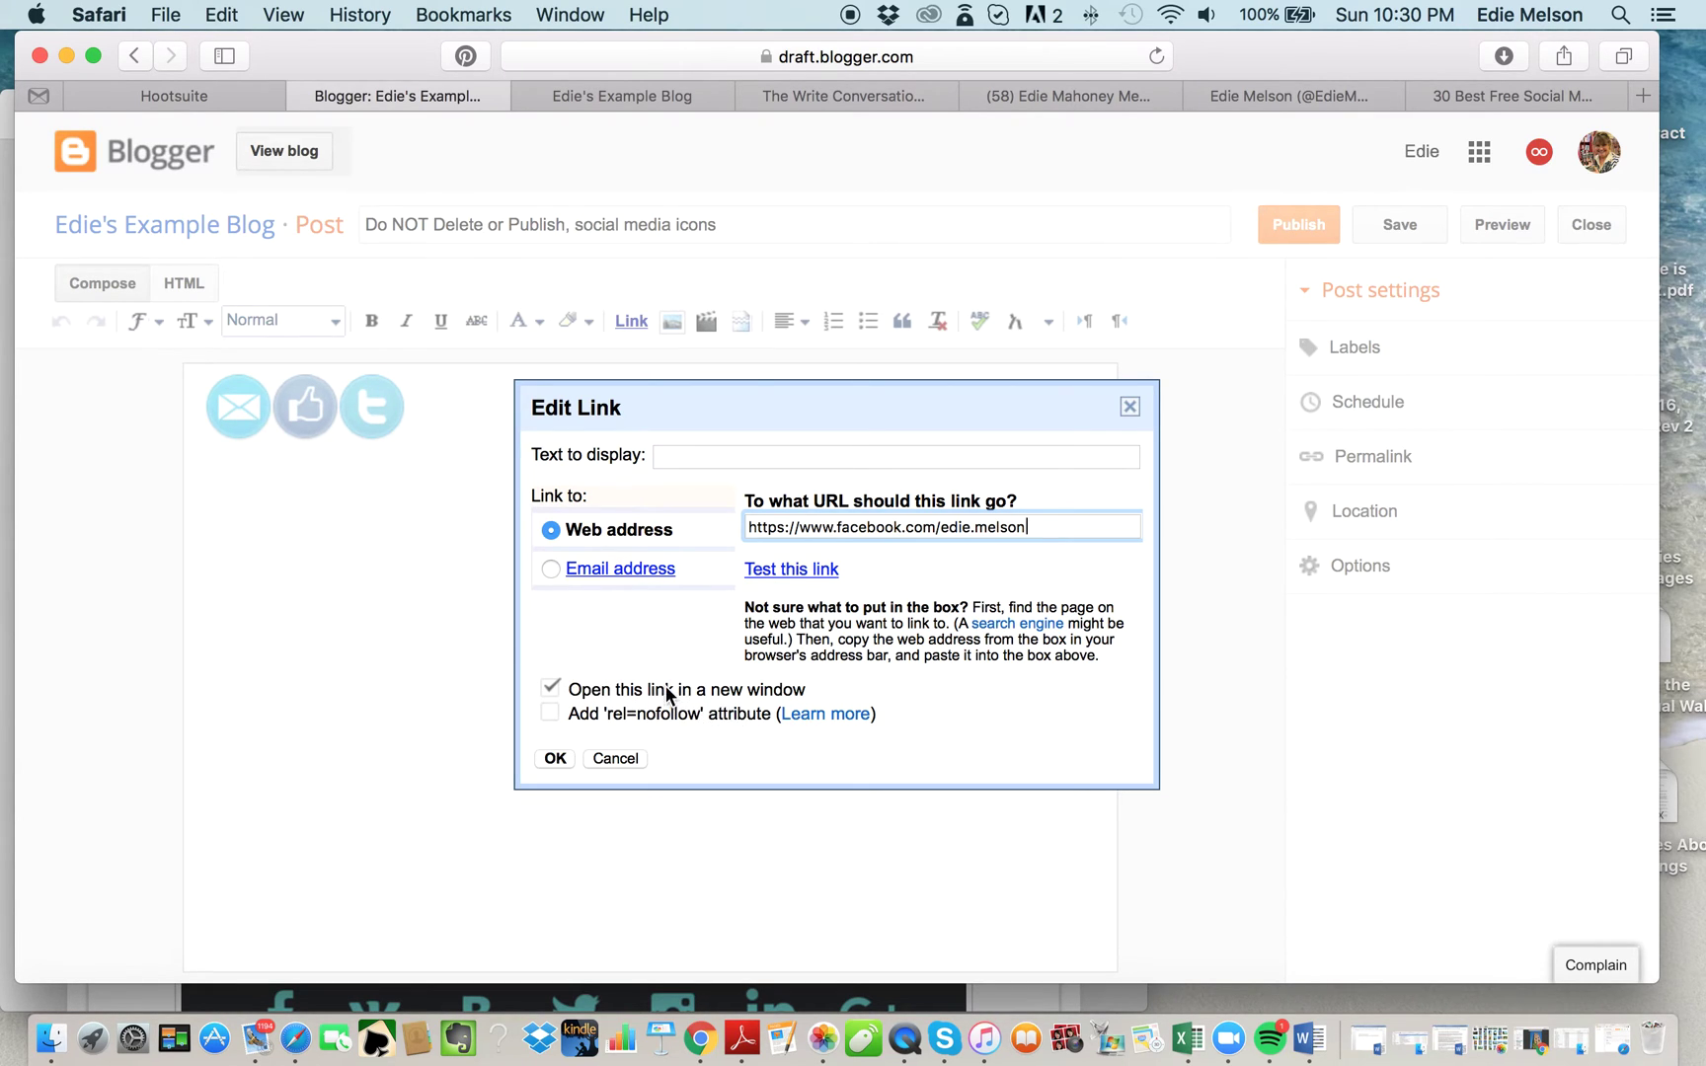
click(556, 758)
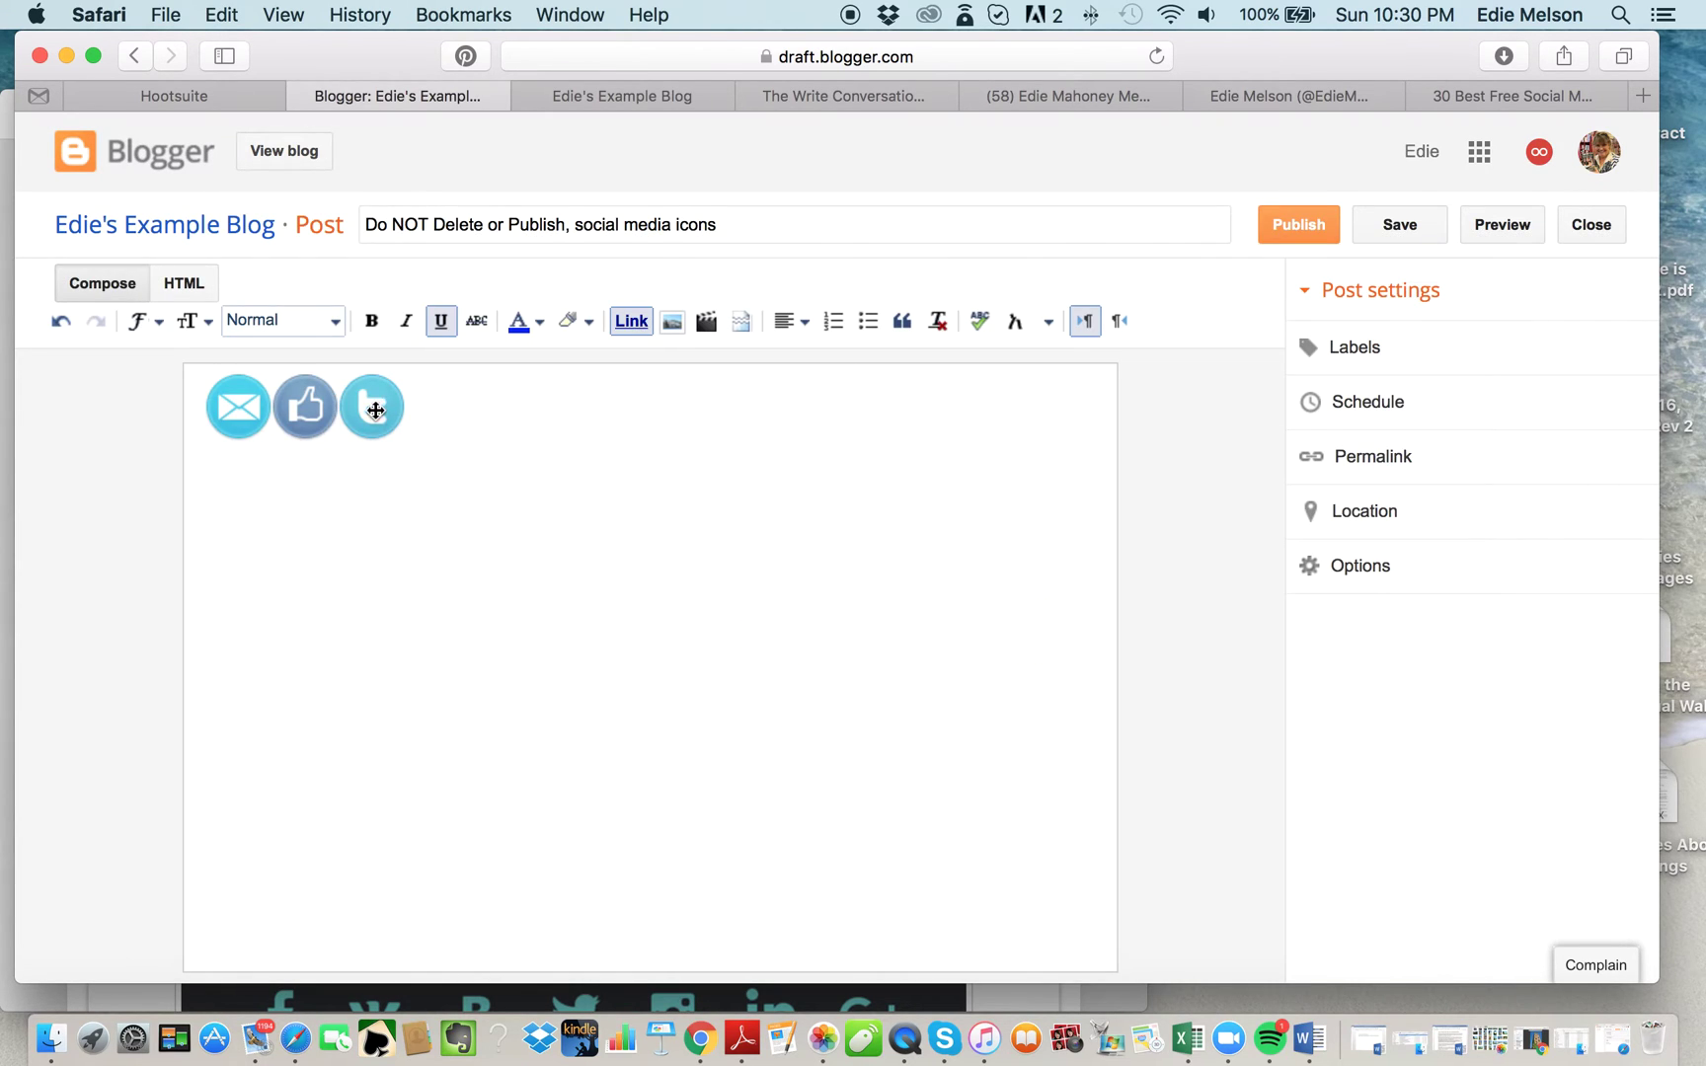
Link the Twitter icon to the author's Twitter profile URL.
drag(373, 409, 374, 413)
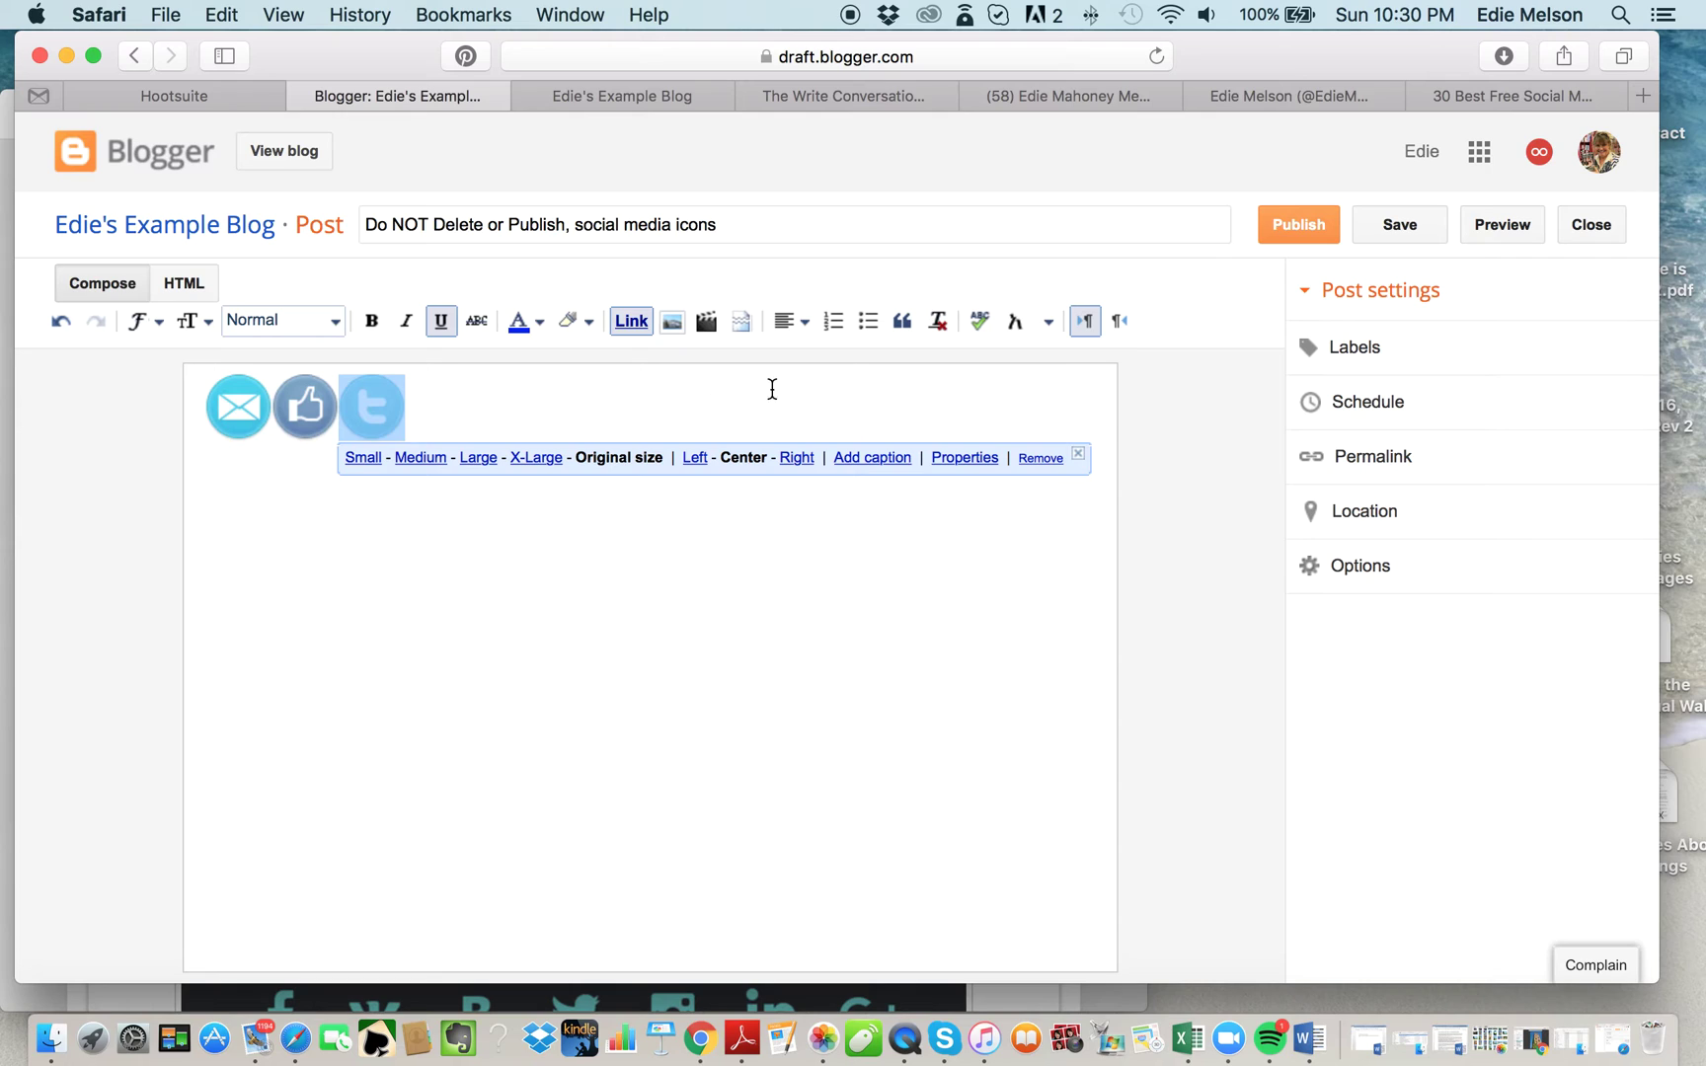
click(629, 318)
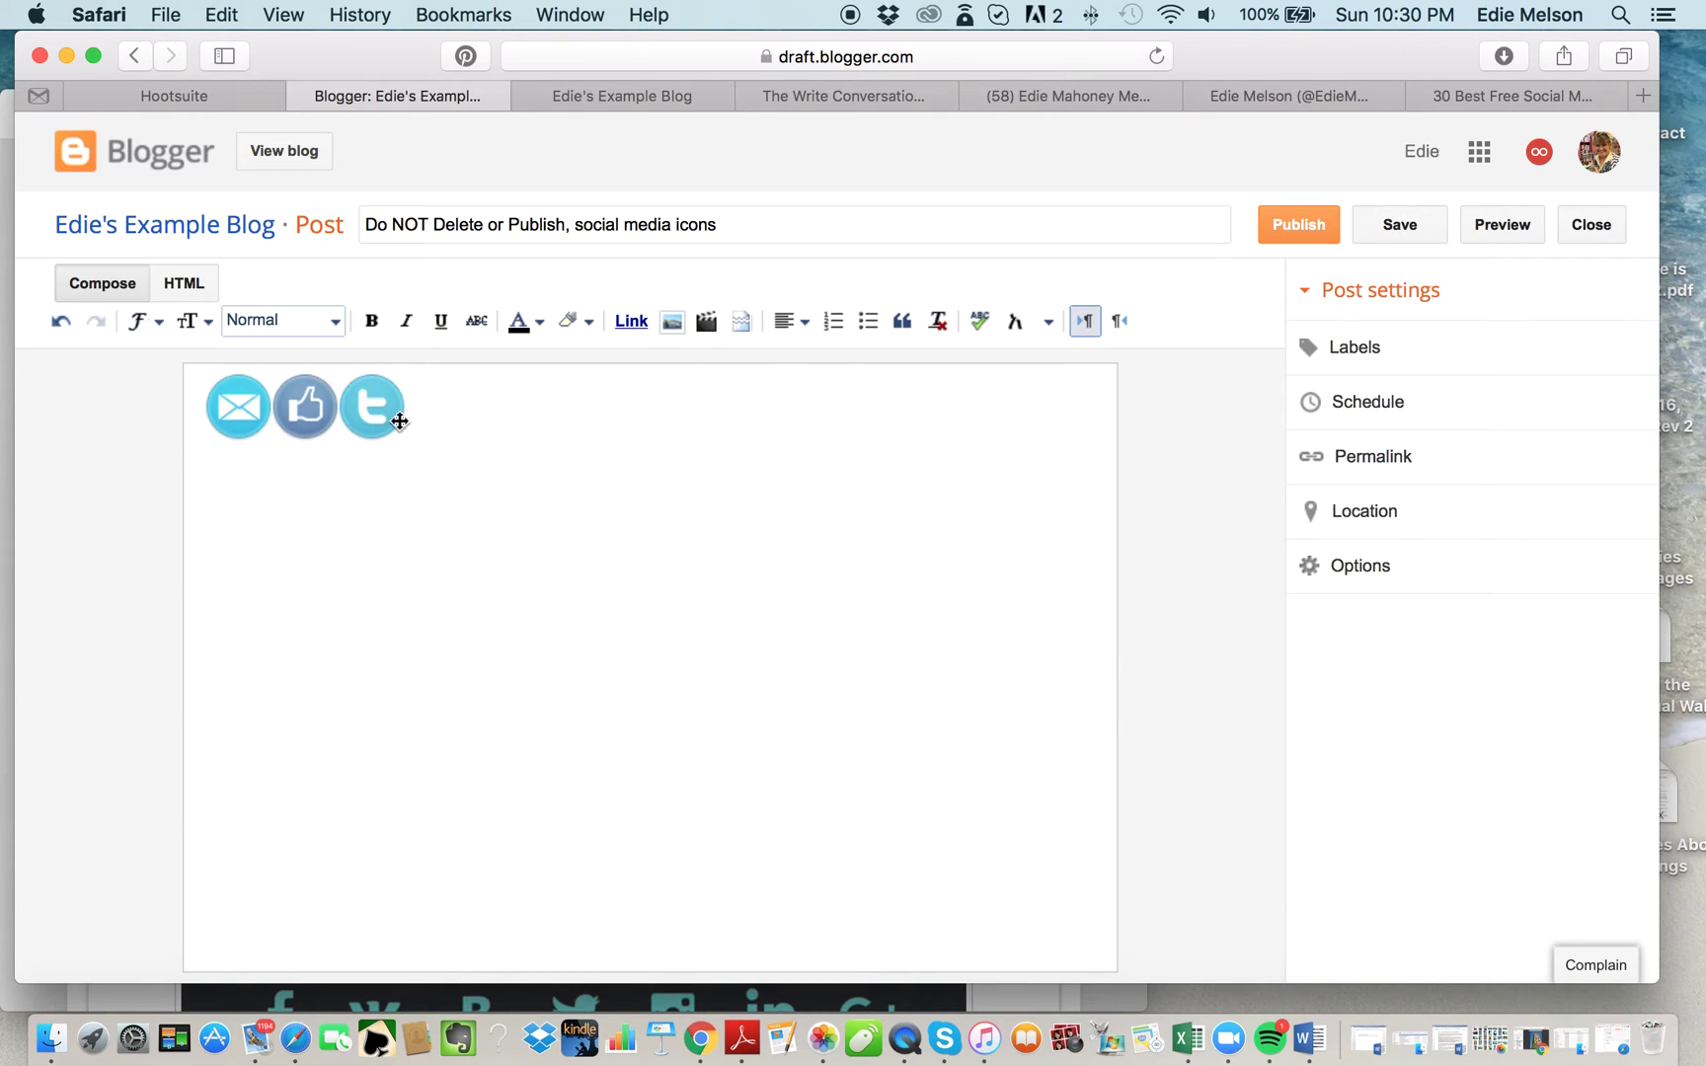
click(367, 411)
click(628, 318)
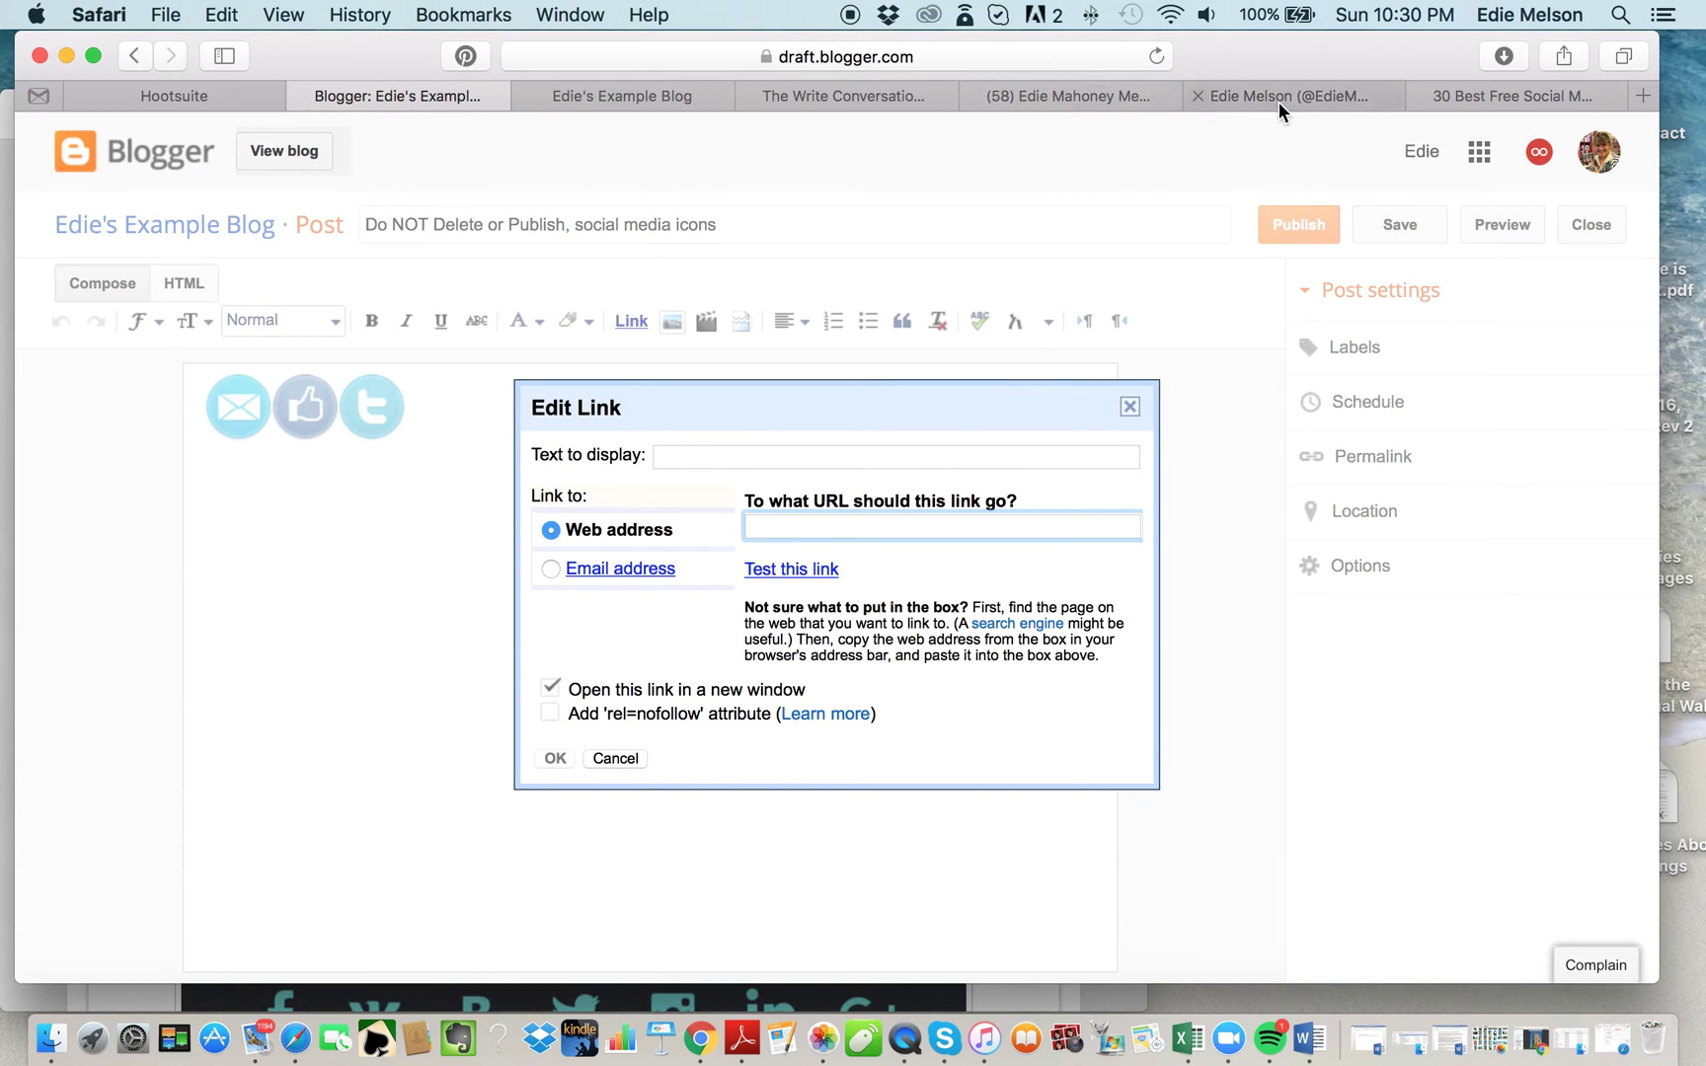
click(1288, 96)
click(874, 53)
key(super+c)
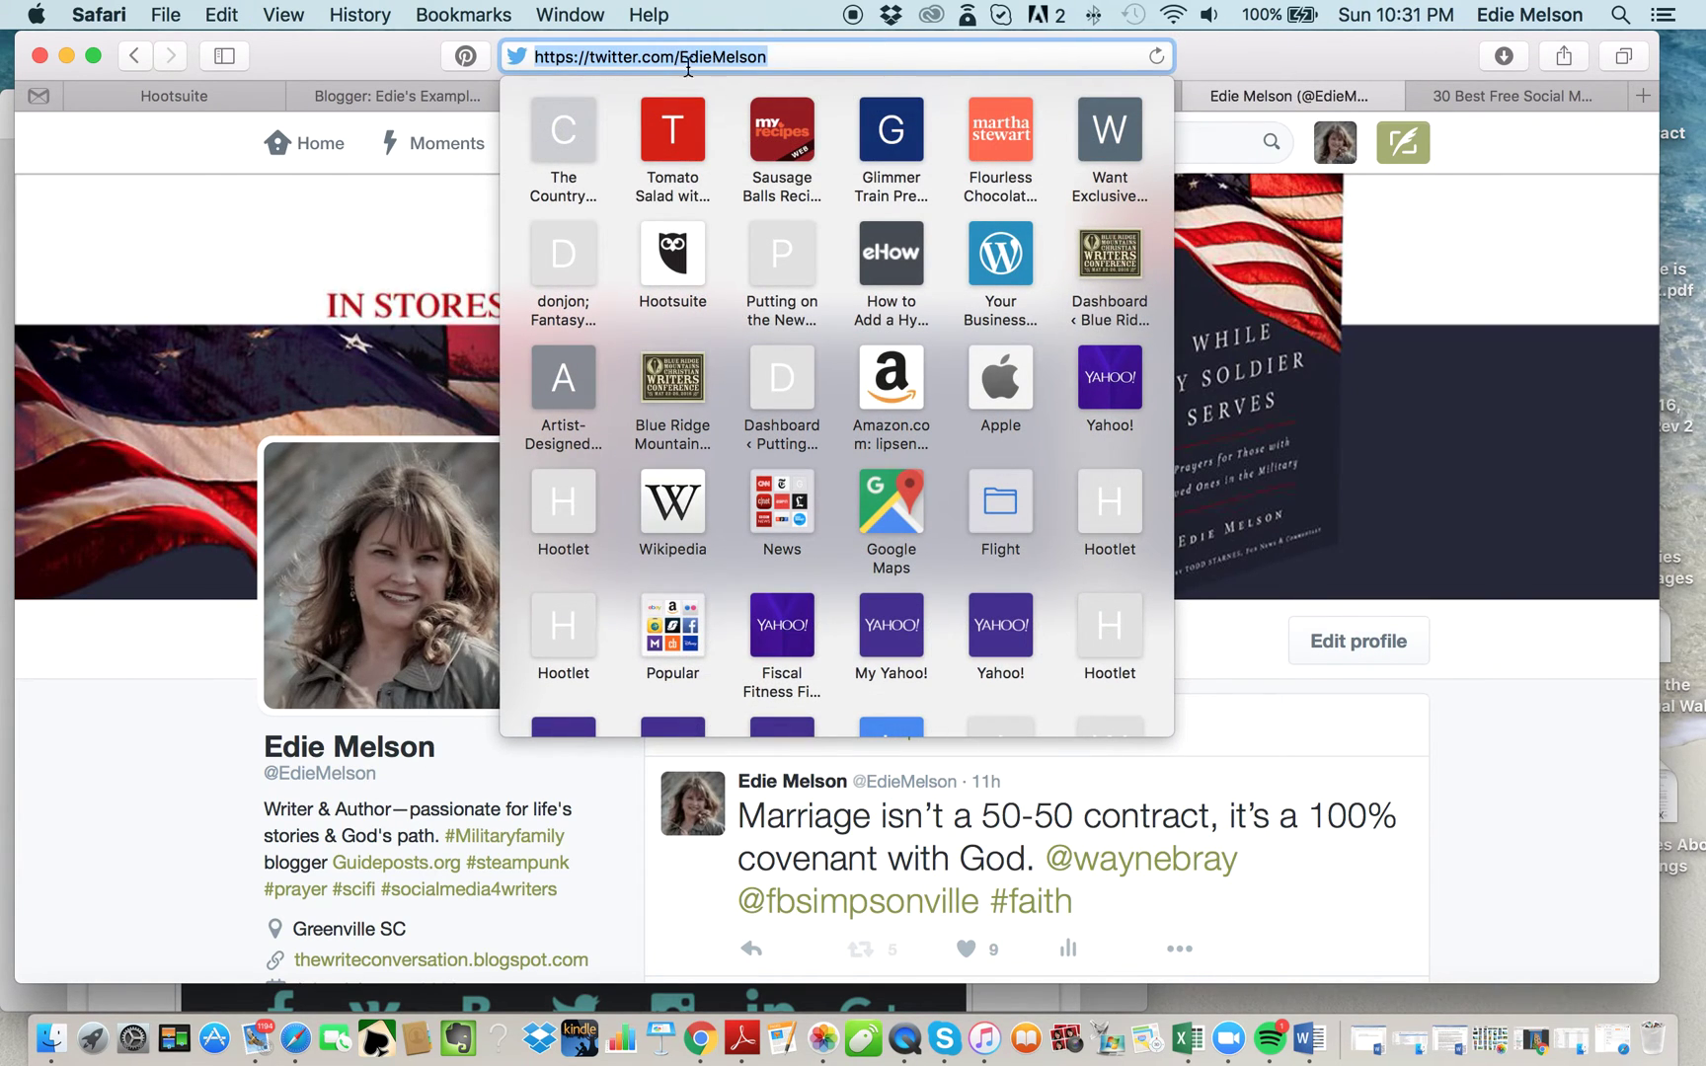
click(442, 95)
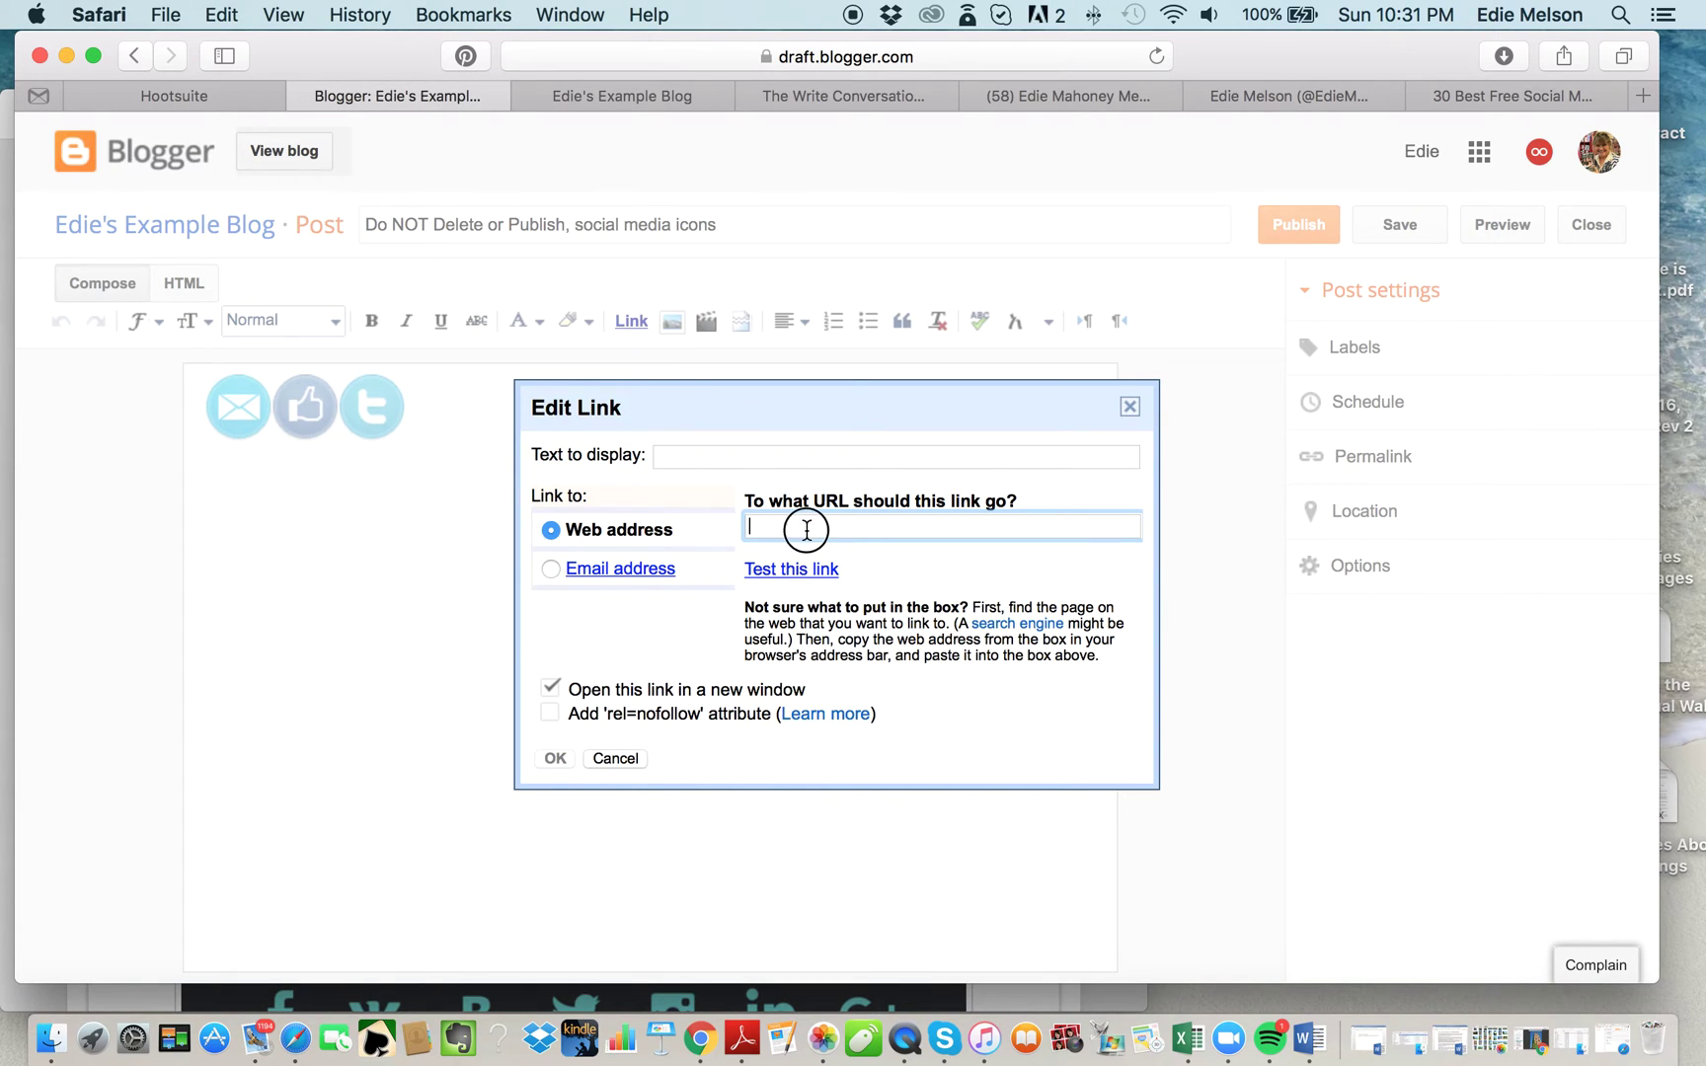
key(super+v)
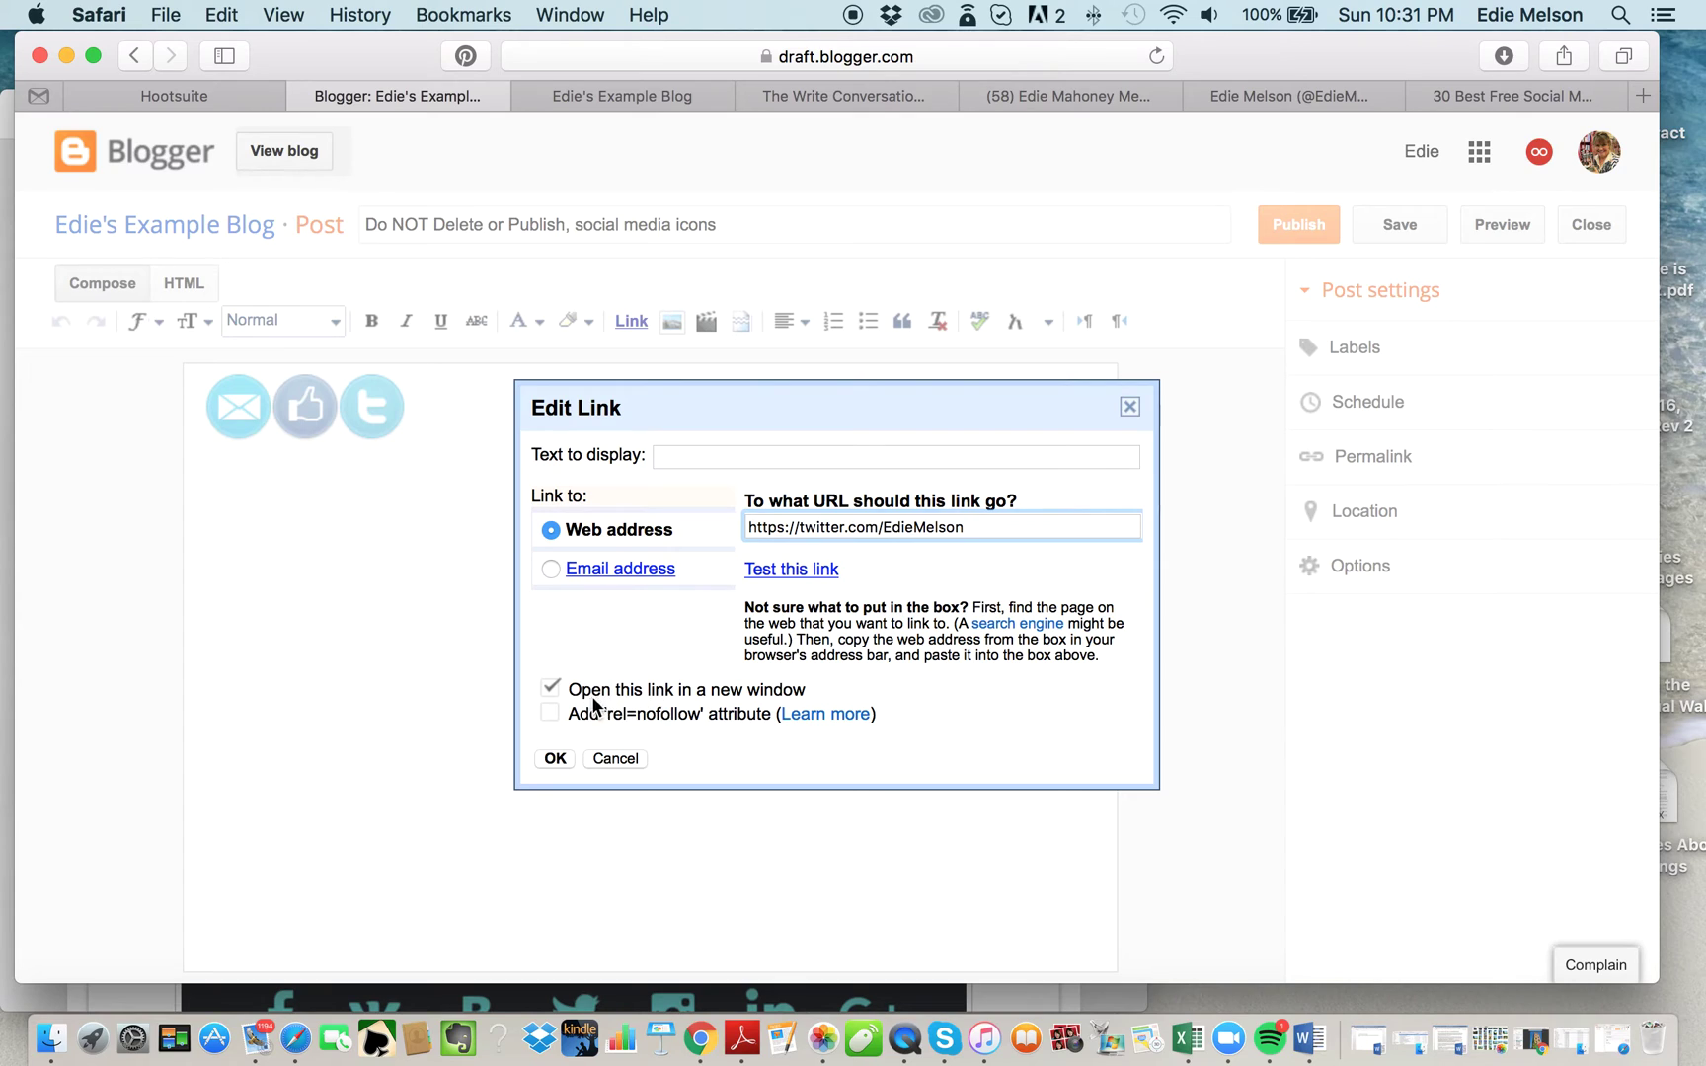
click(554, 761)
click(250, 424)
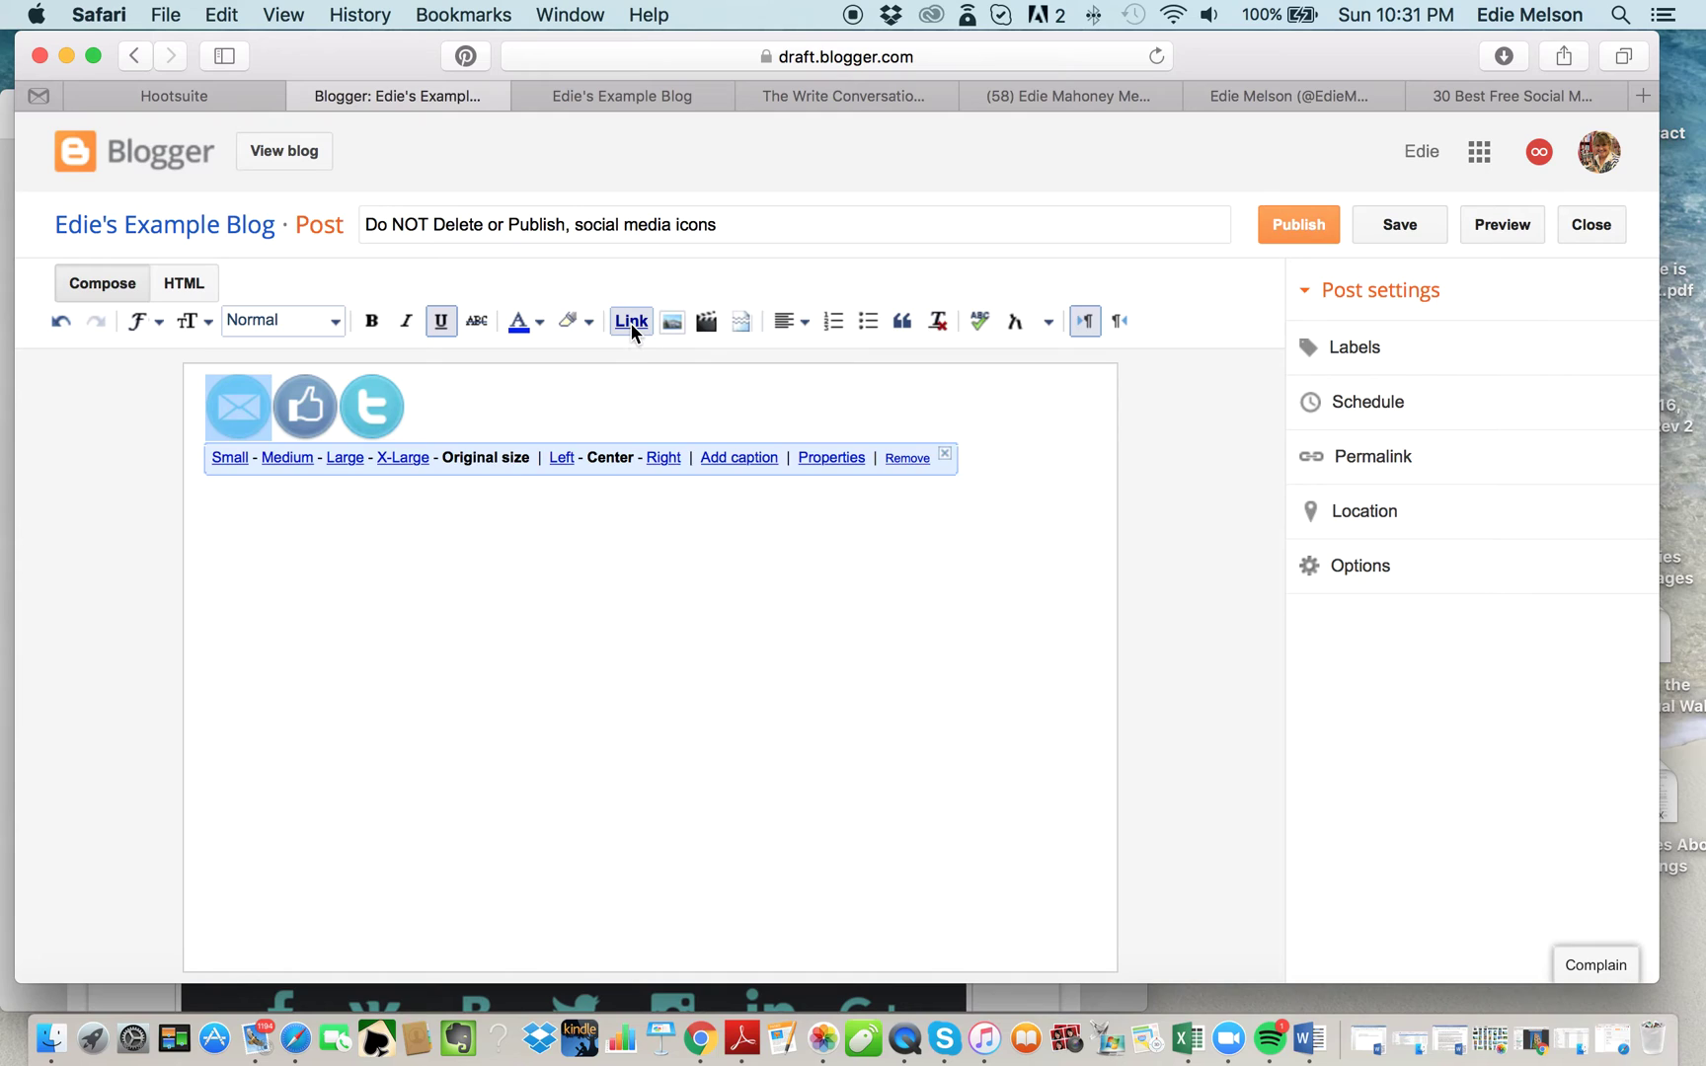
Link the envelope icon to the author's email address as an email link.
click(233, 411)
click(634, 322)
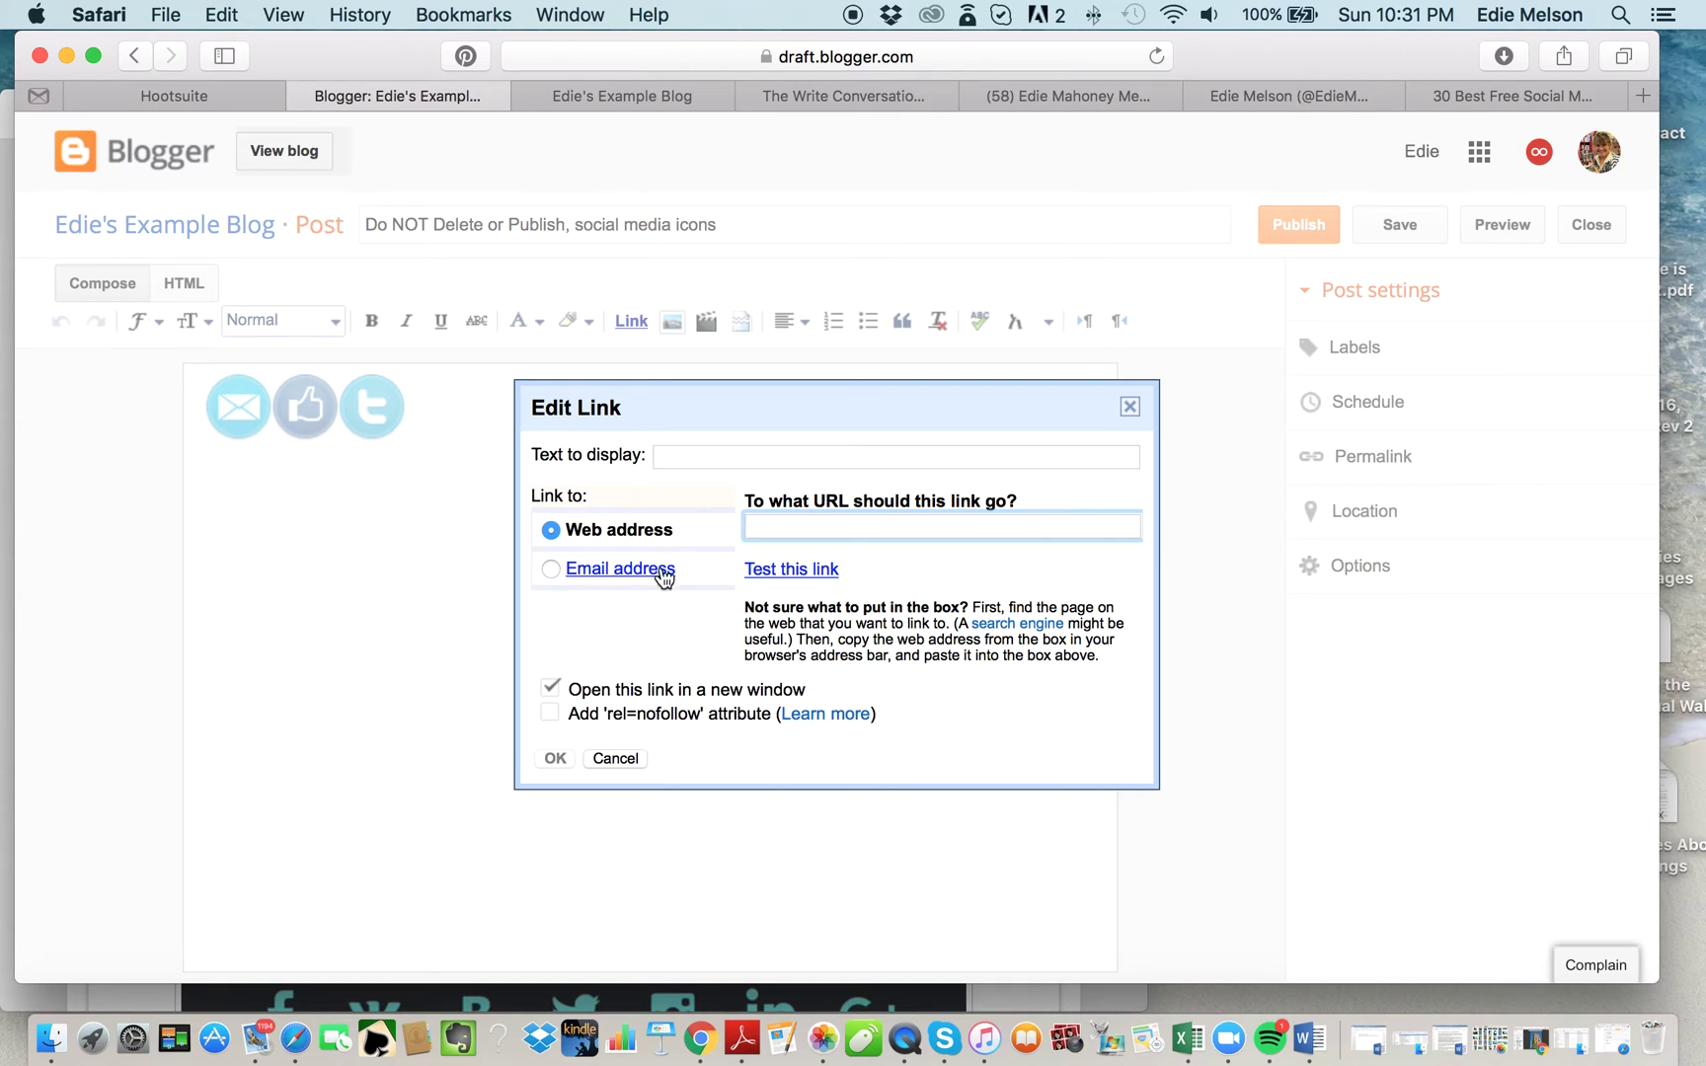
click(551, 568)
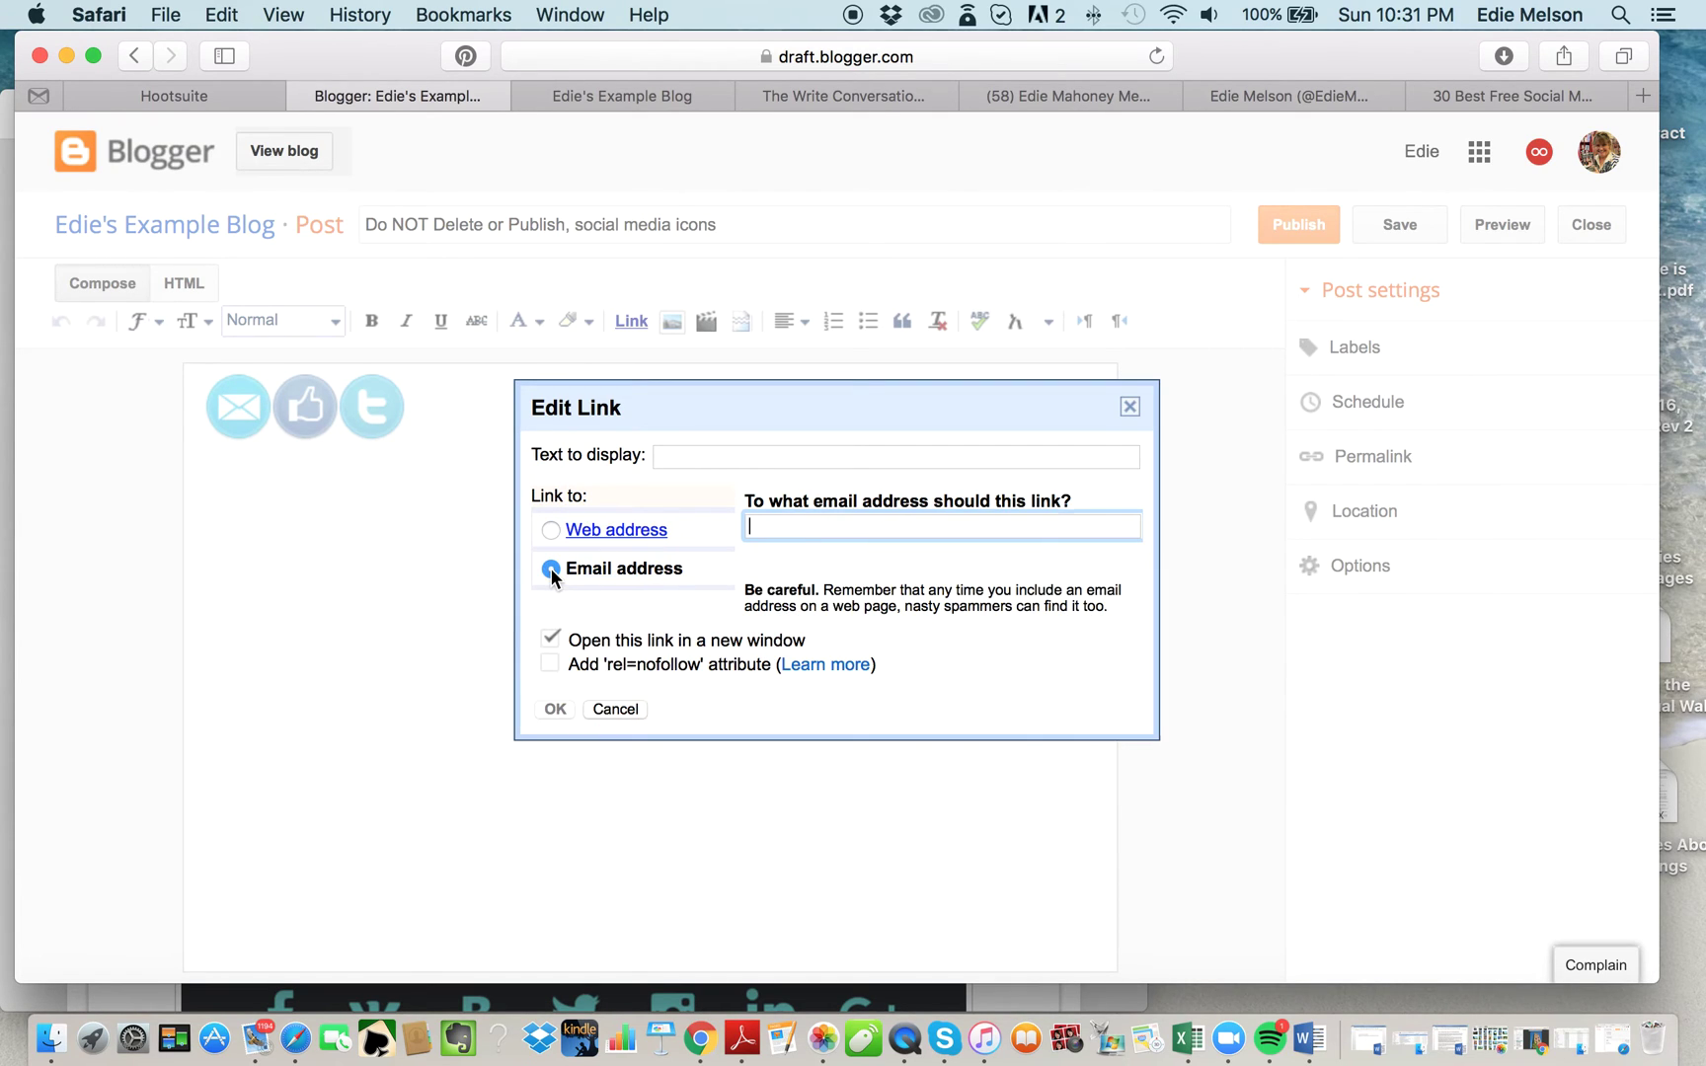
click(794, 530)
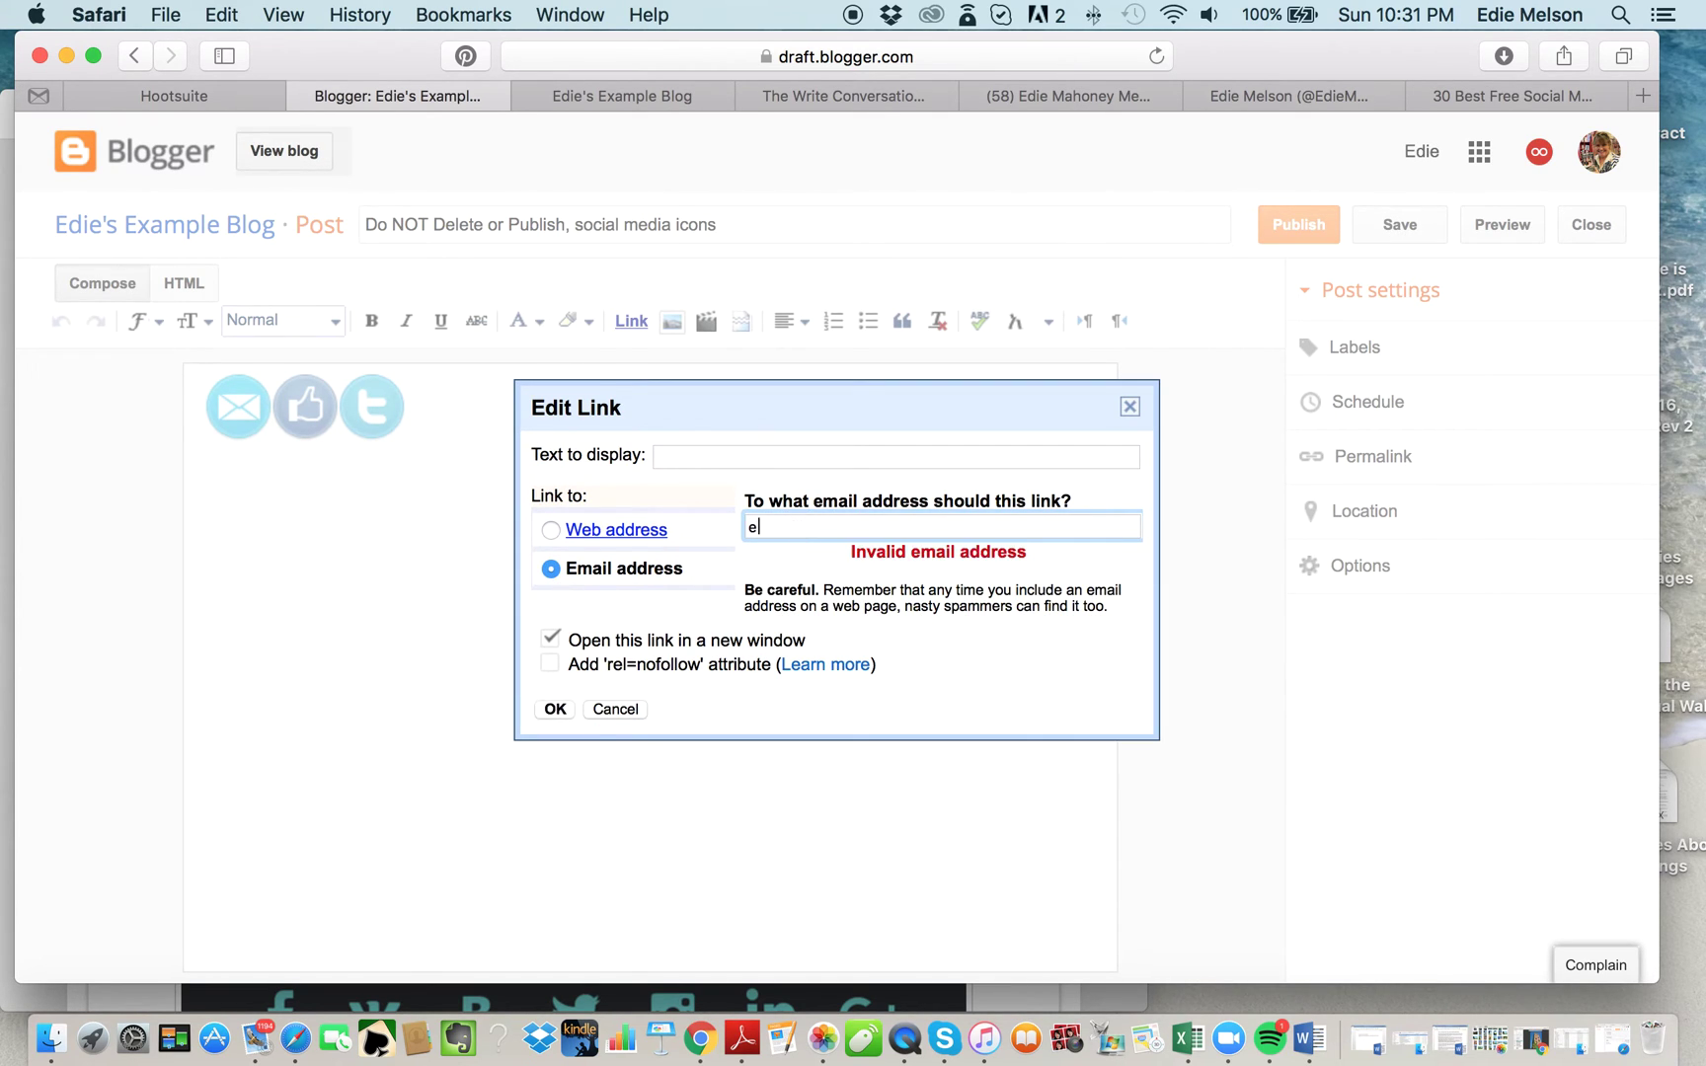
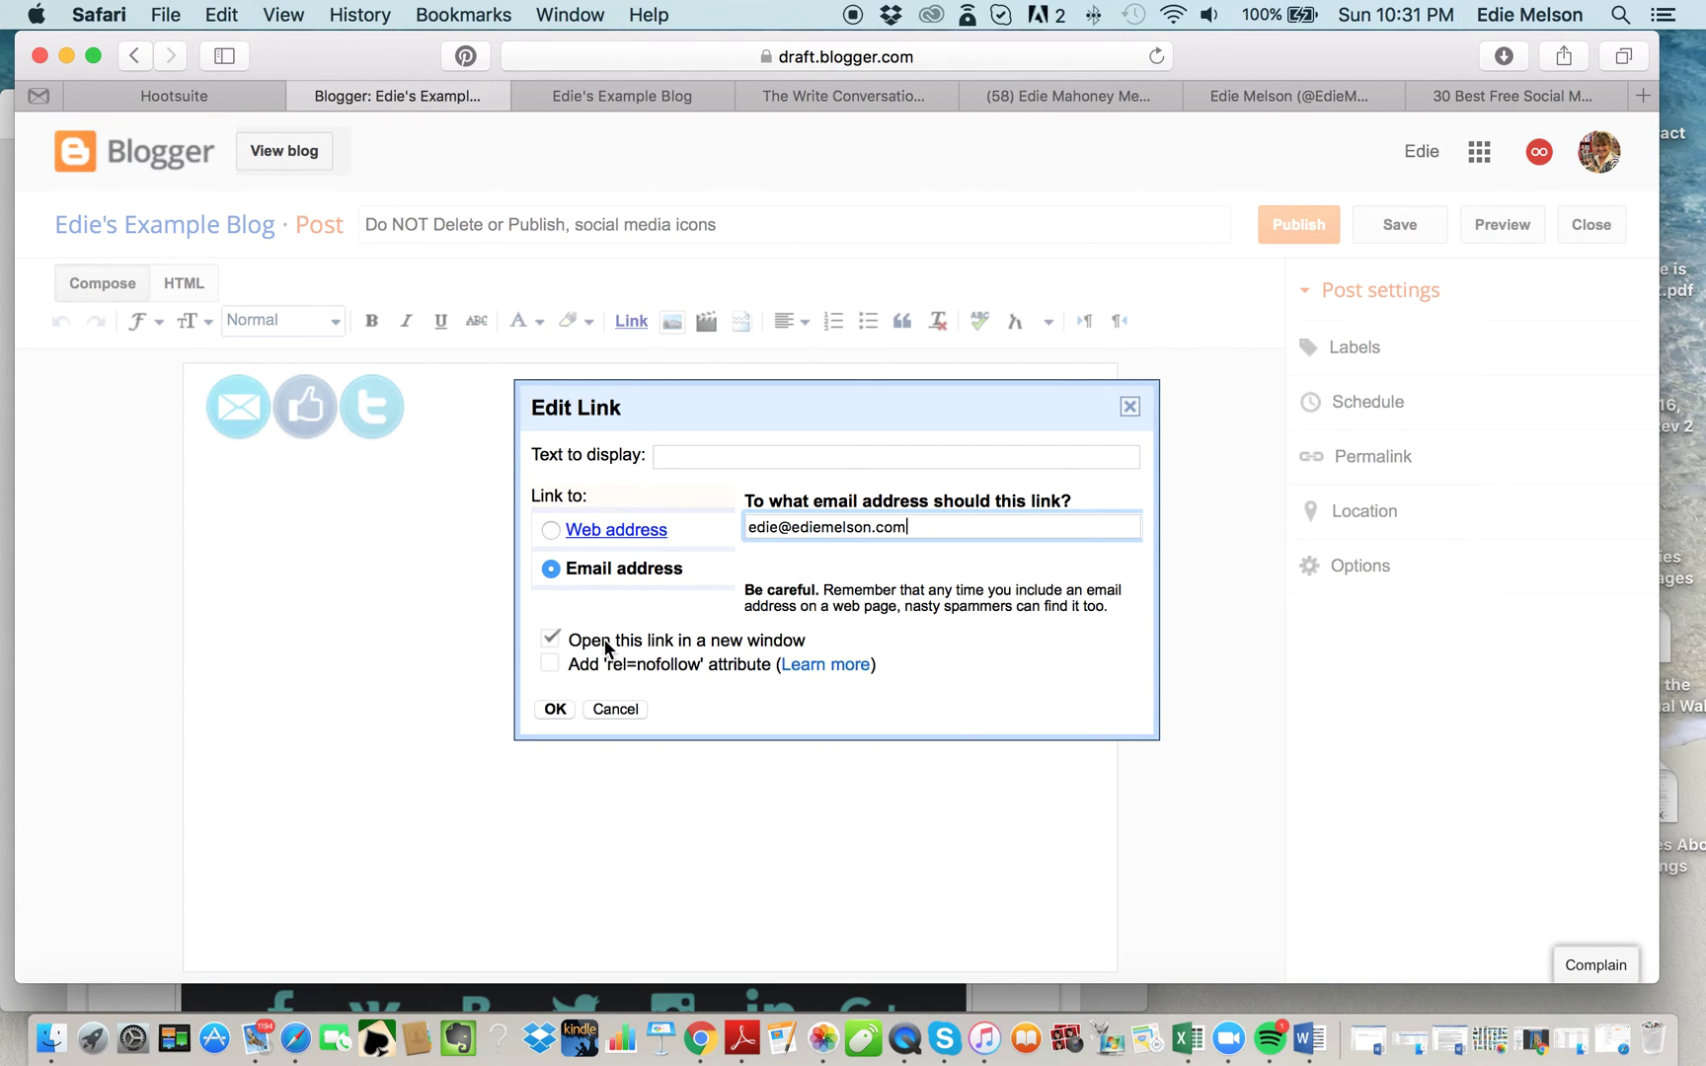
click(555, 709)
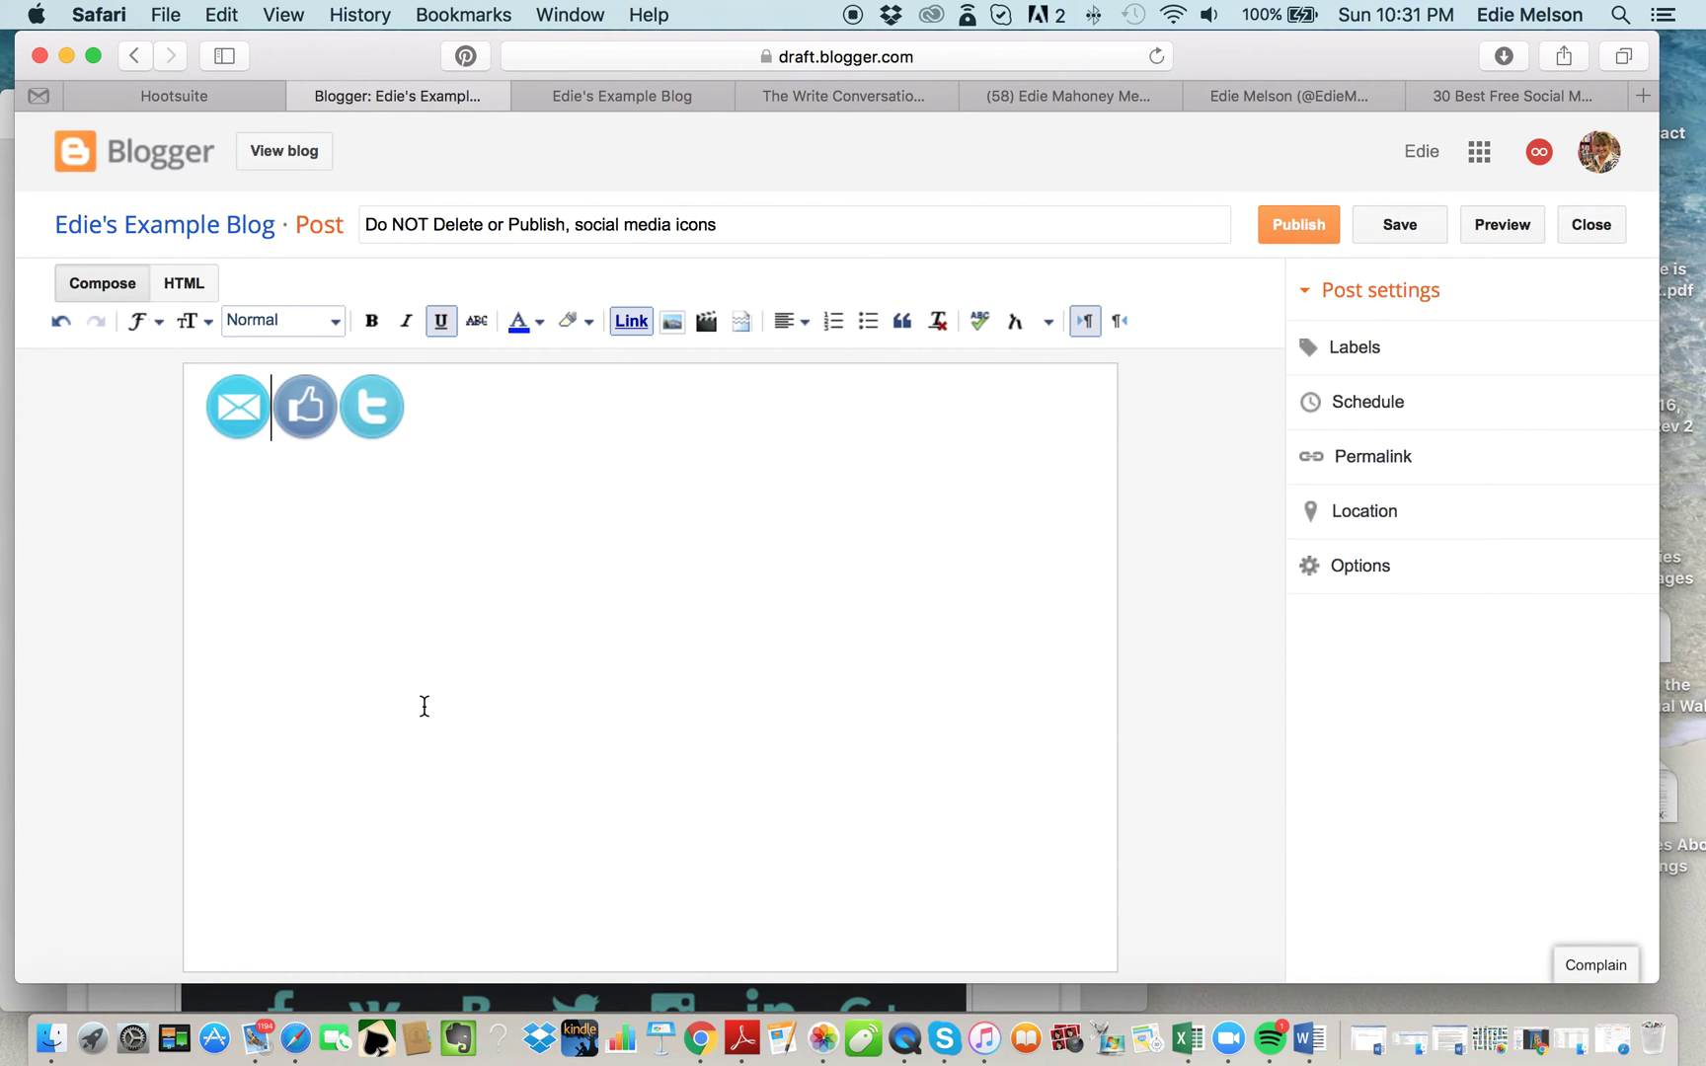
Select the post's entire HTML source containing the three icon links for copying.
click(186, 286)
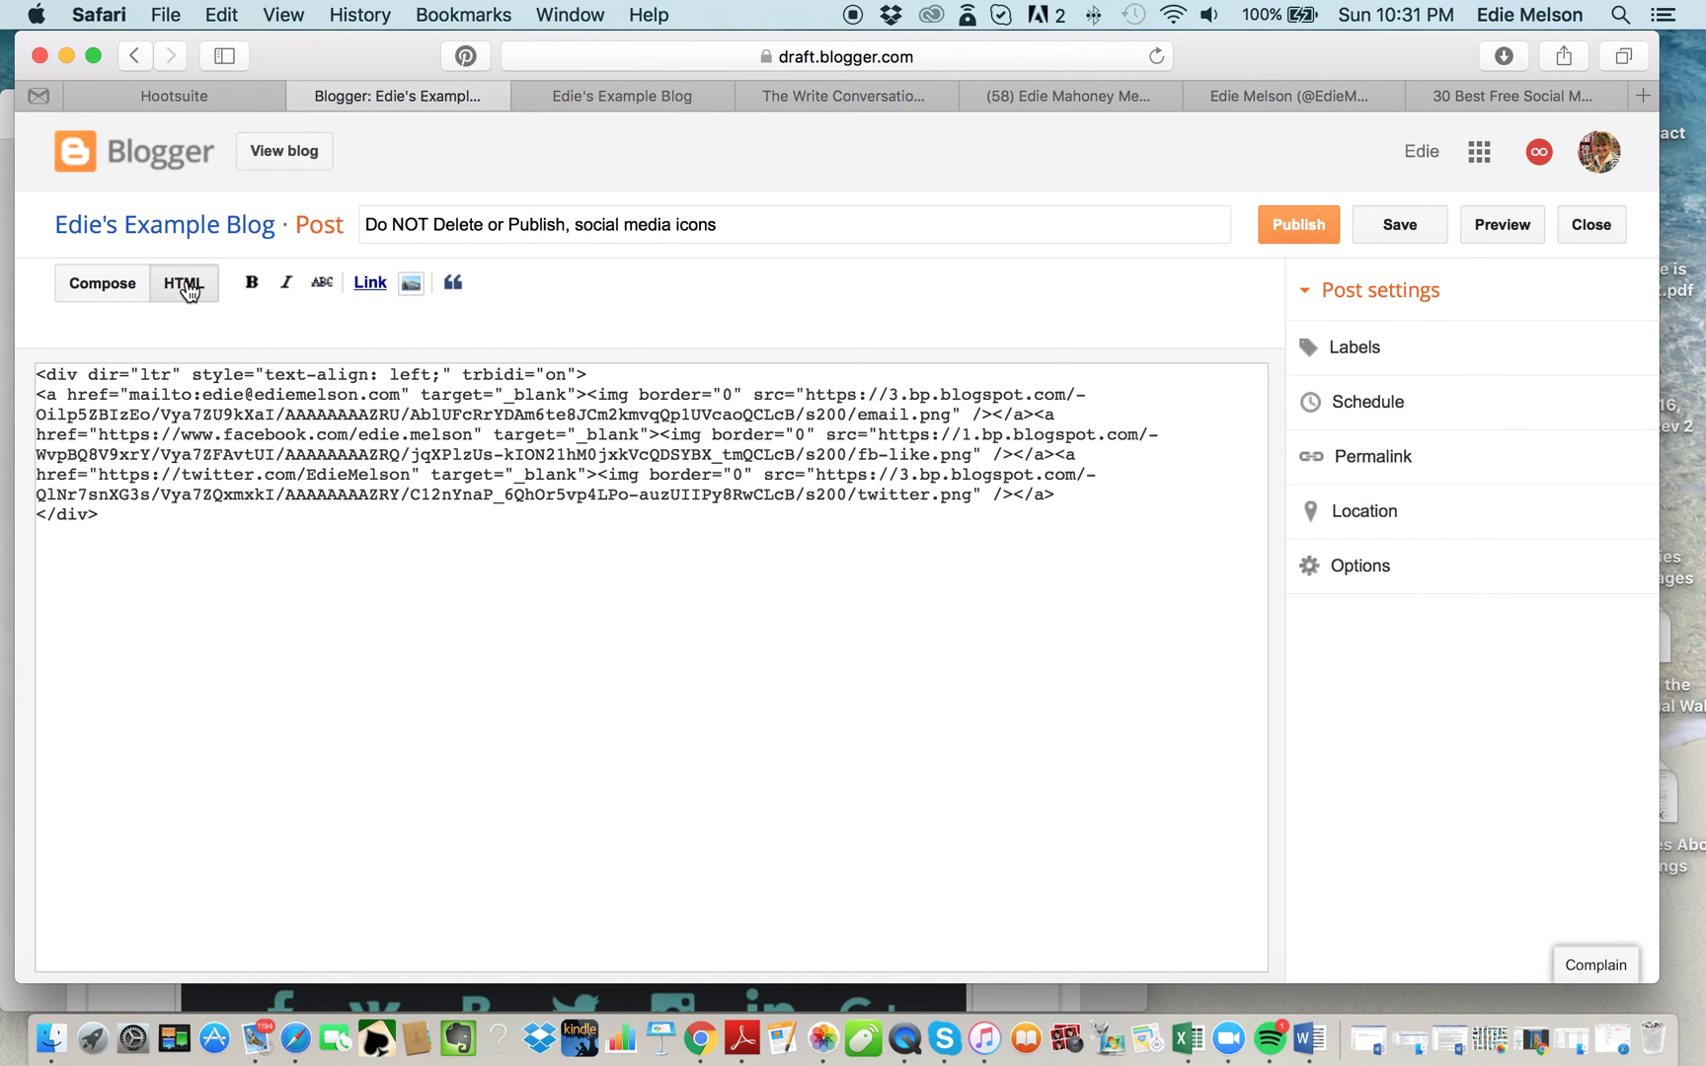
click(138, 479)
drag(138, 480, 19, 320)
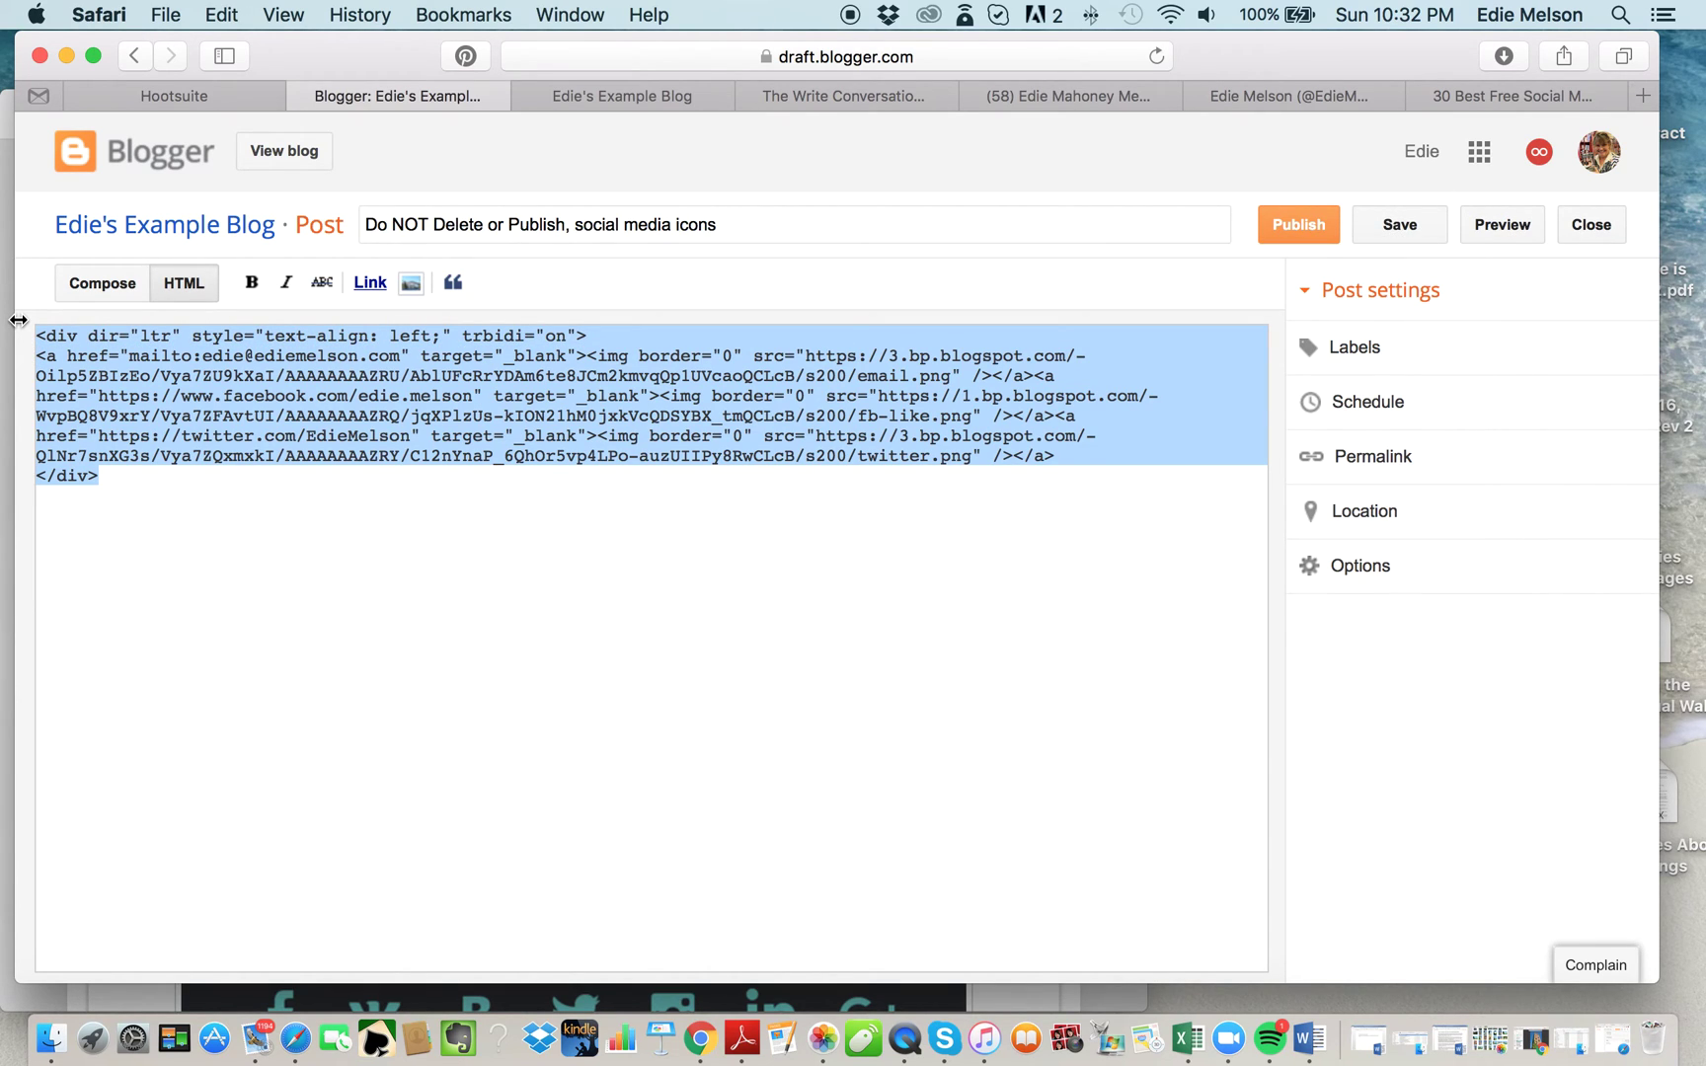
Load blogger.com in the live blog's tab to reach the dashboard of blogs.
click(629, 97)
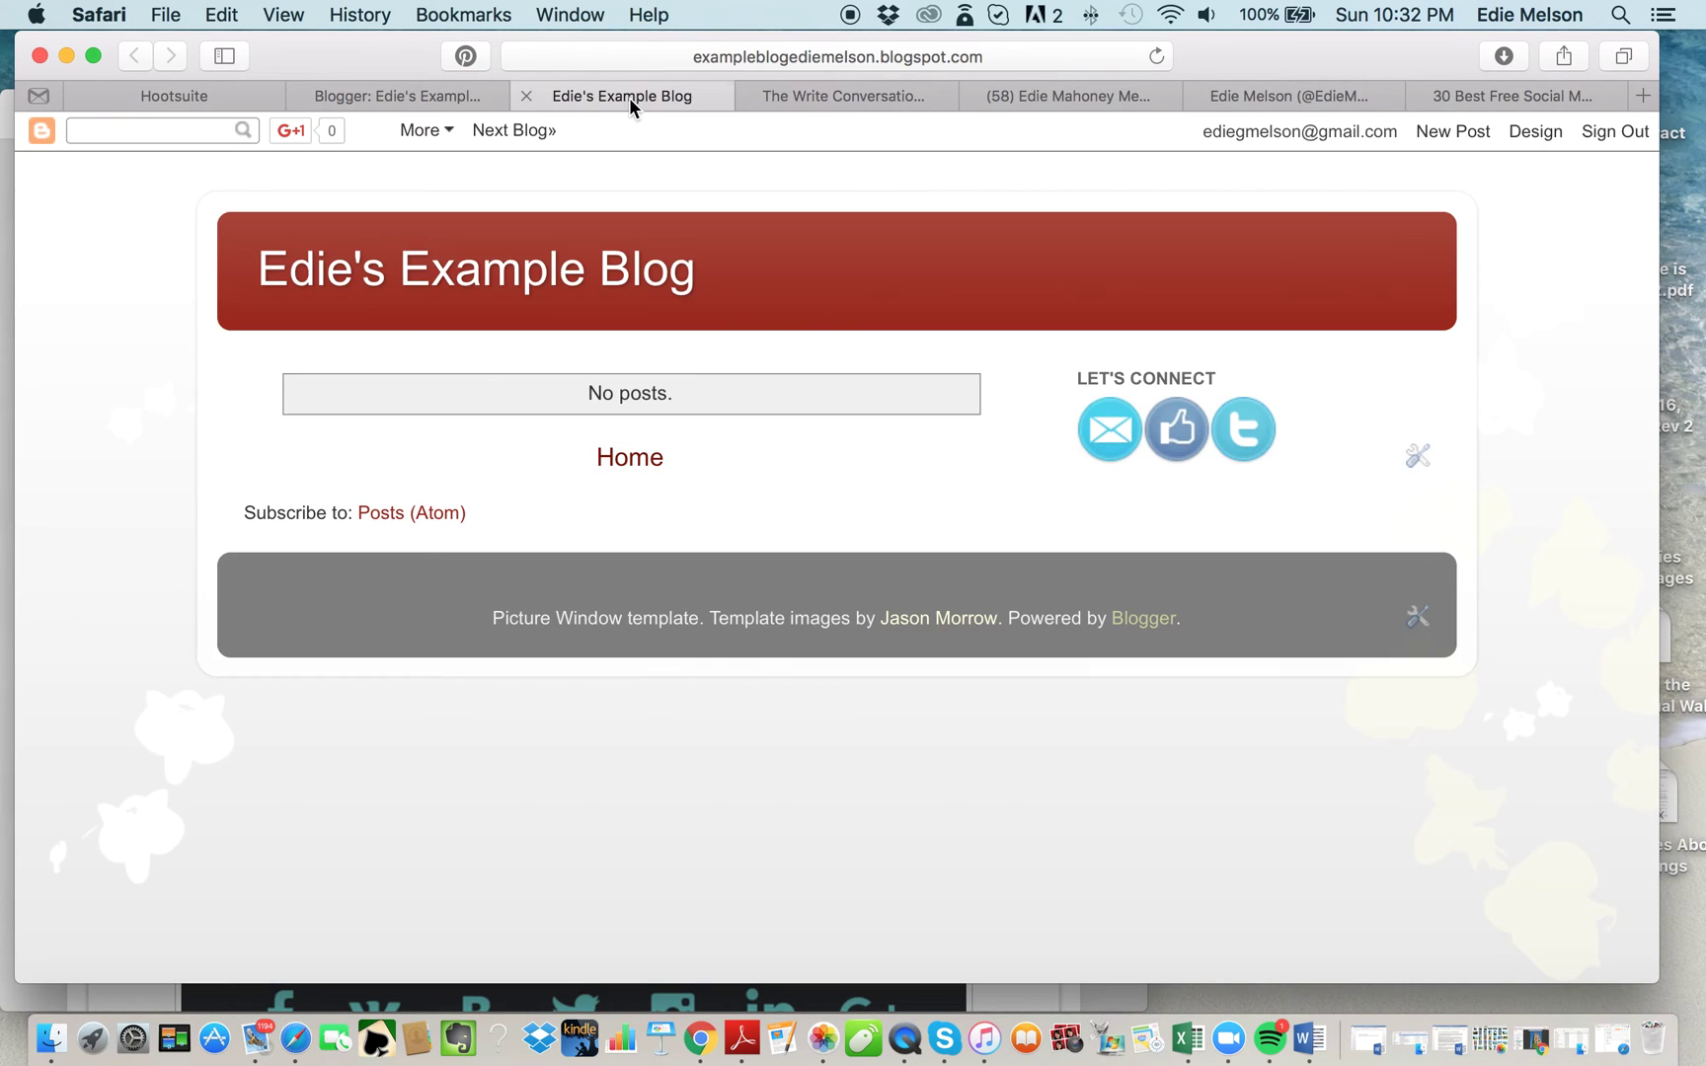
click(786, 57)
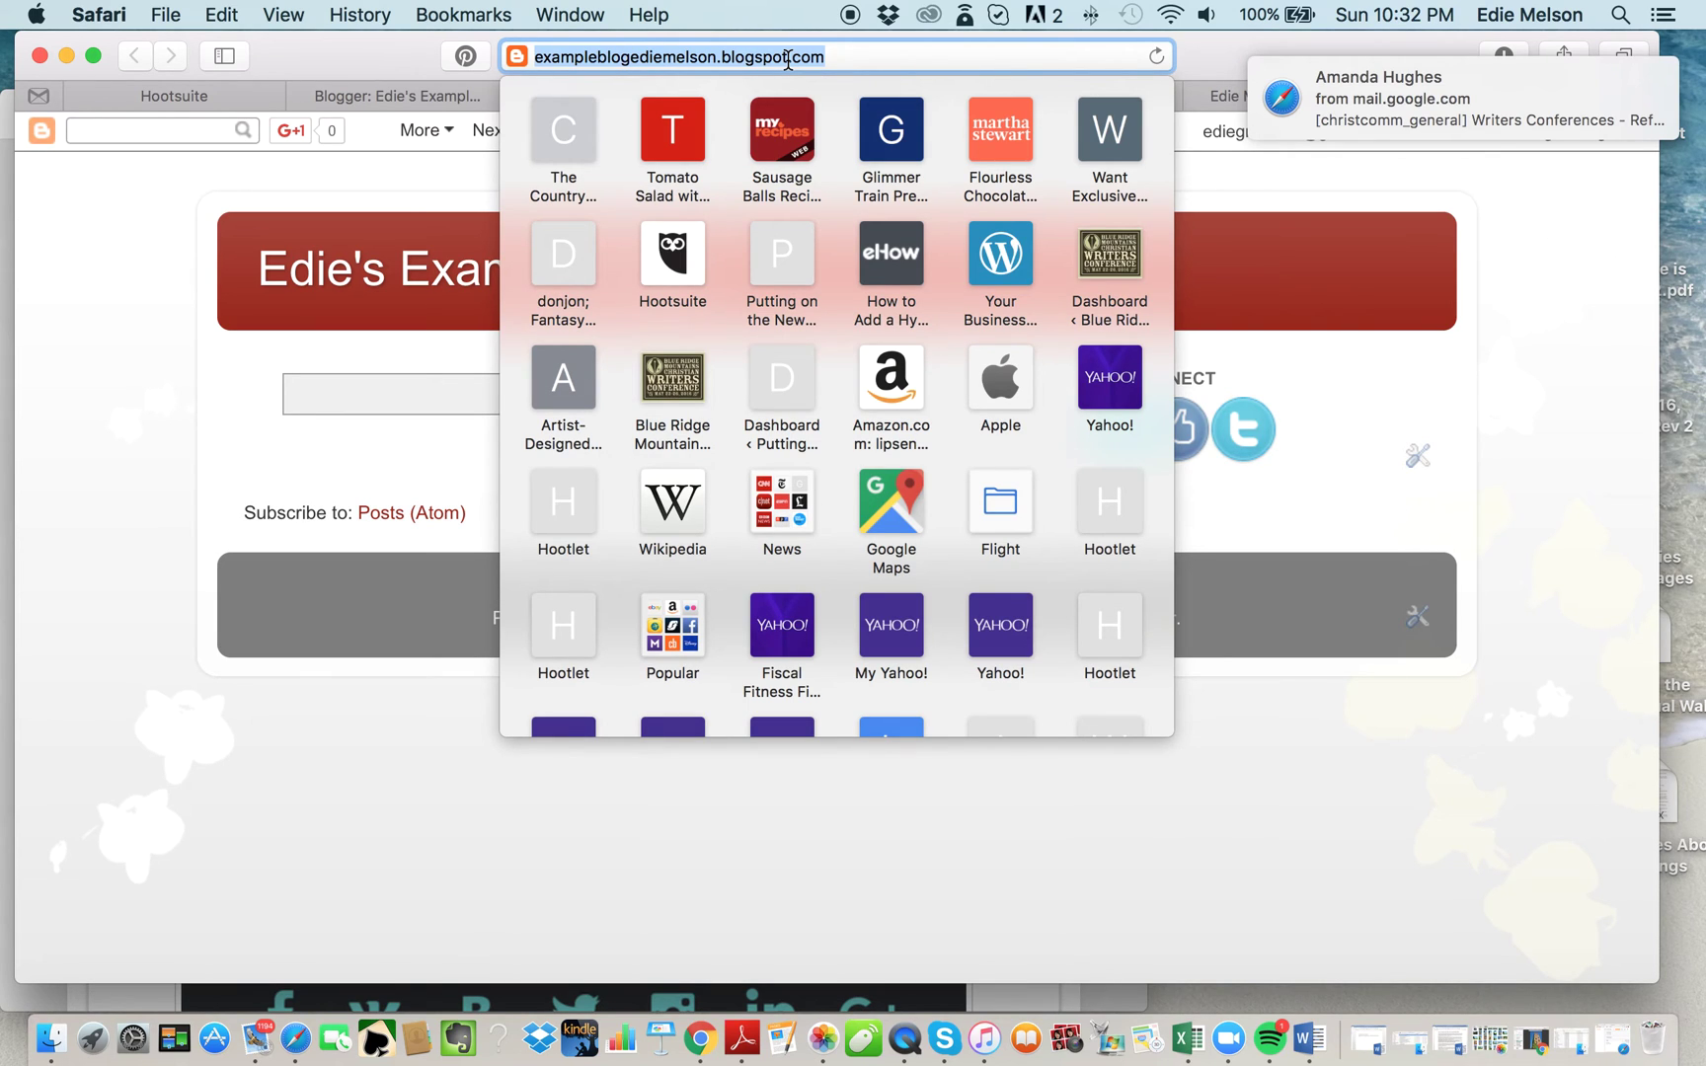
text(blogger.com)
key(Return)
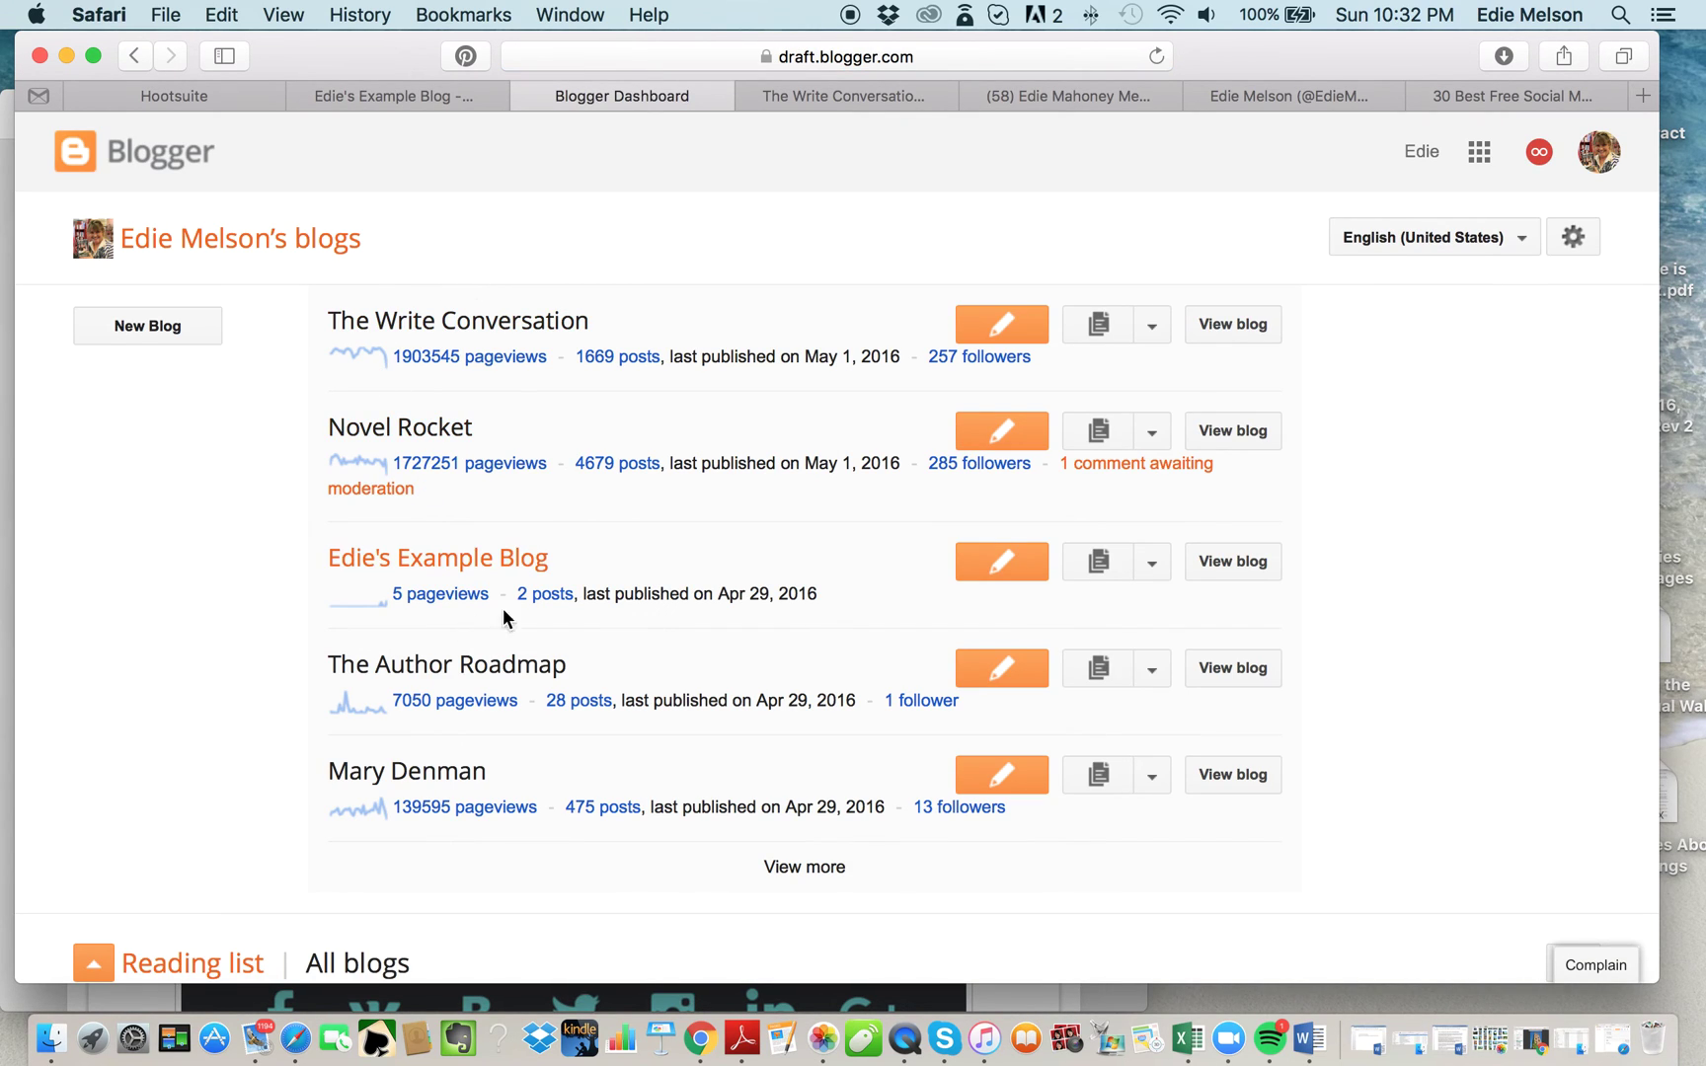
Open the example blog's Layout page and start adding a gadget to sidebar-right-1.
click(1157, 565)
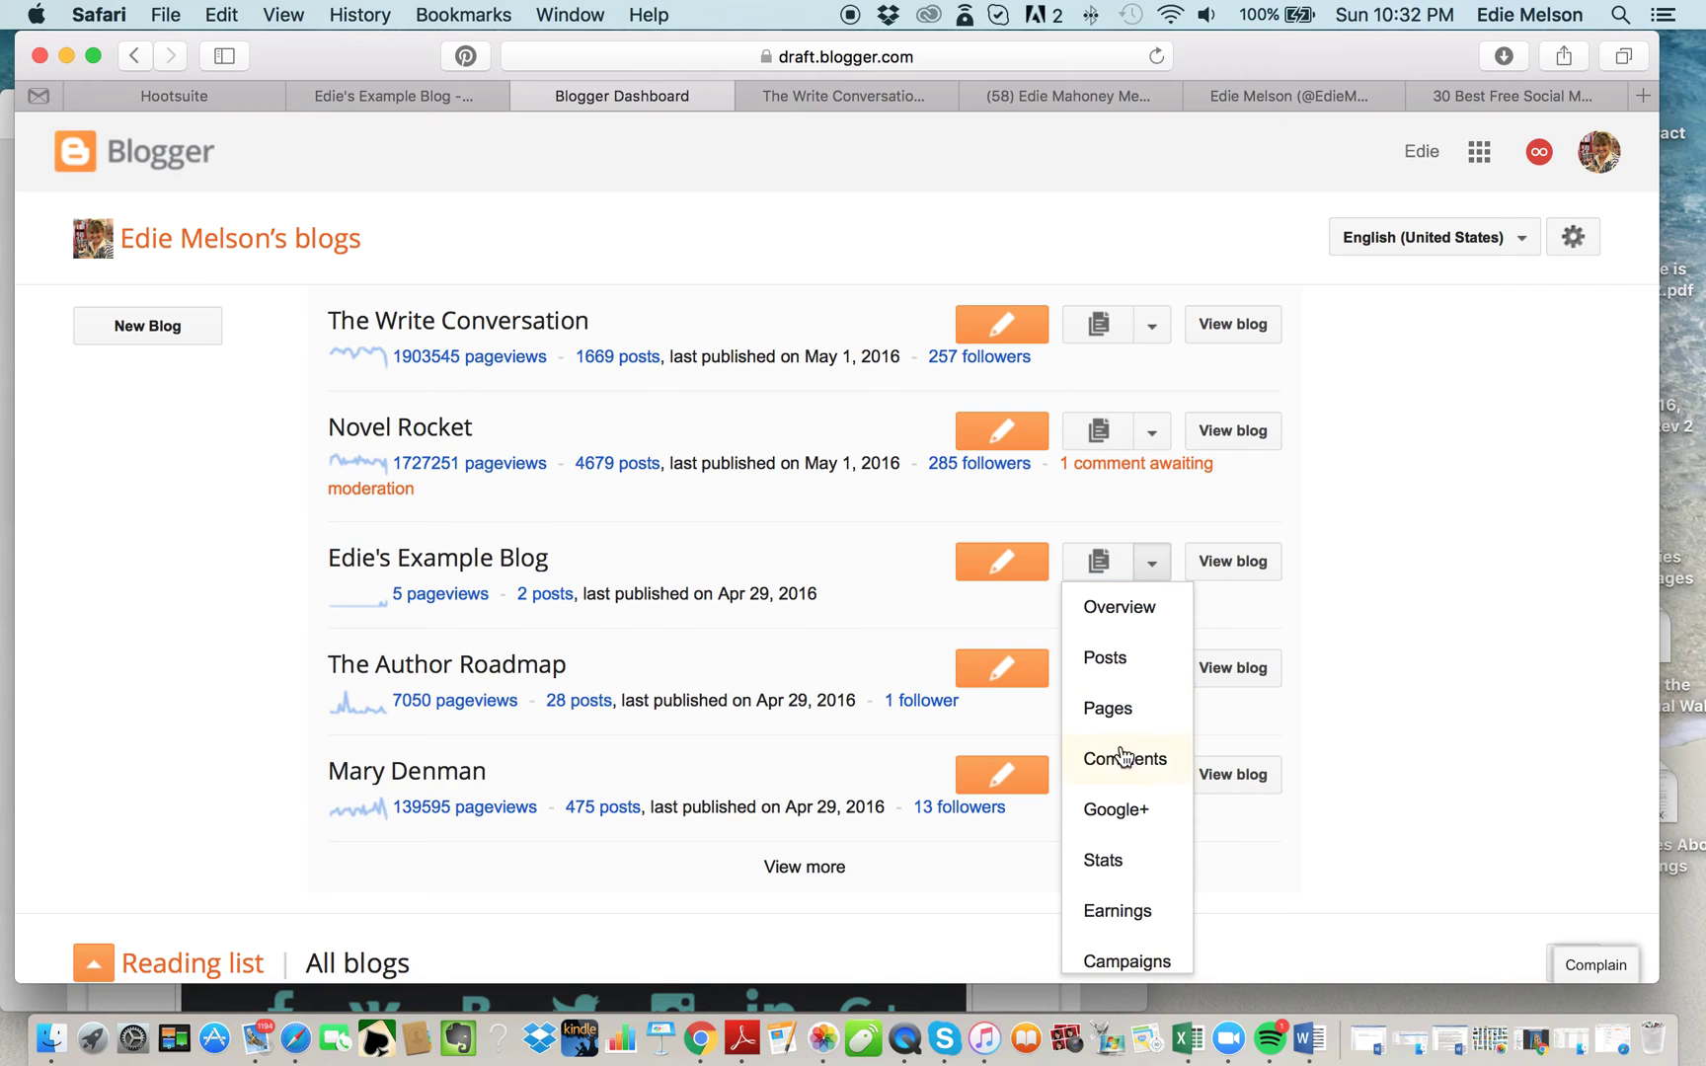
scroll(1124, 848, down, 3)
click(1108, 841)
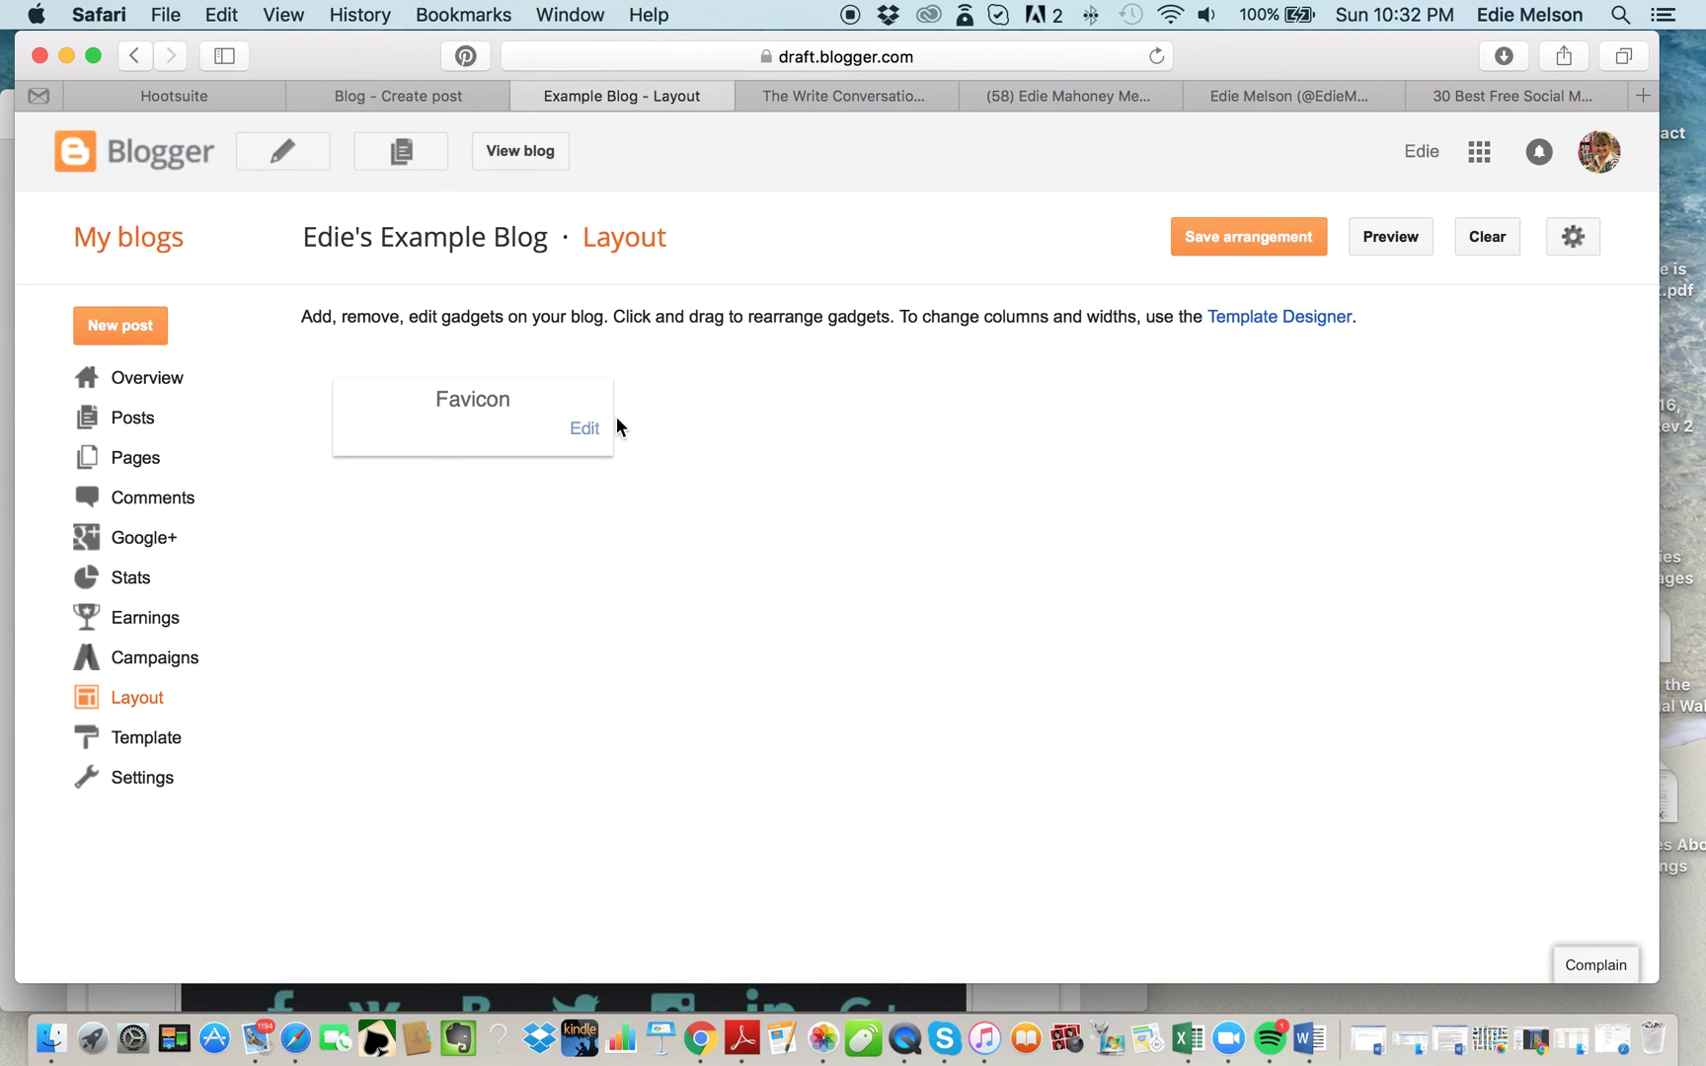
scroll(361, 707, down, 10)
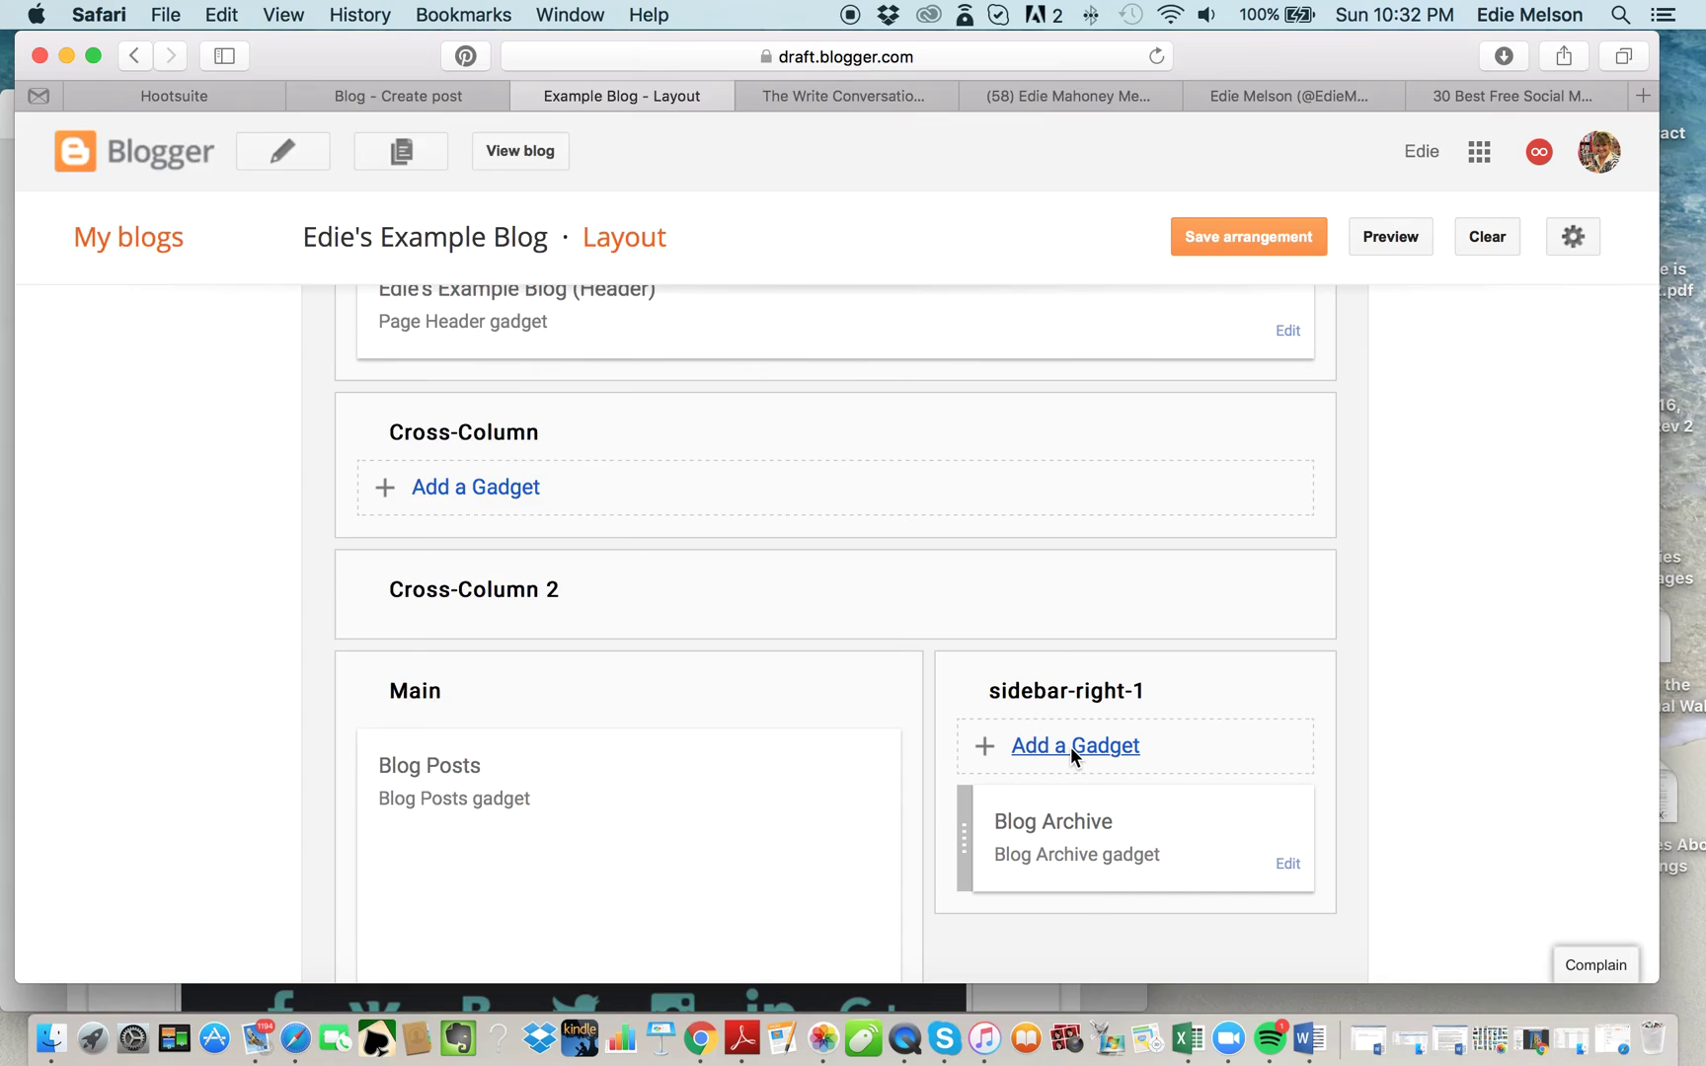
click(1072, 747)
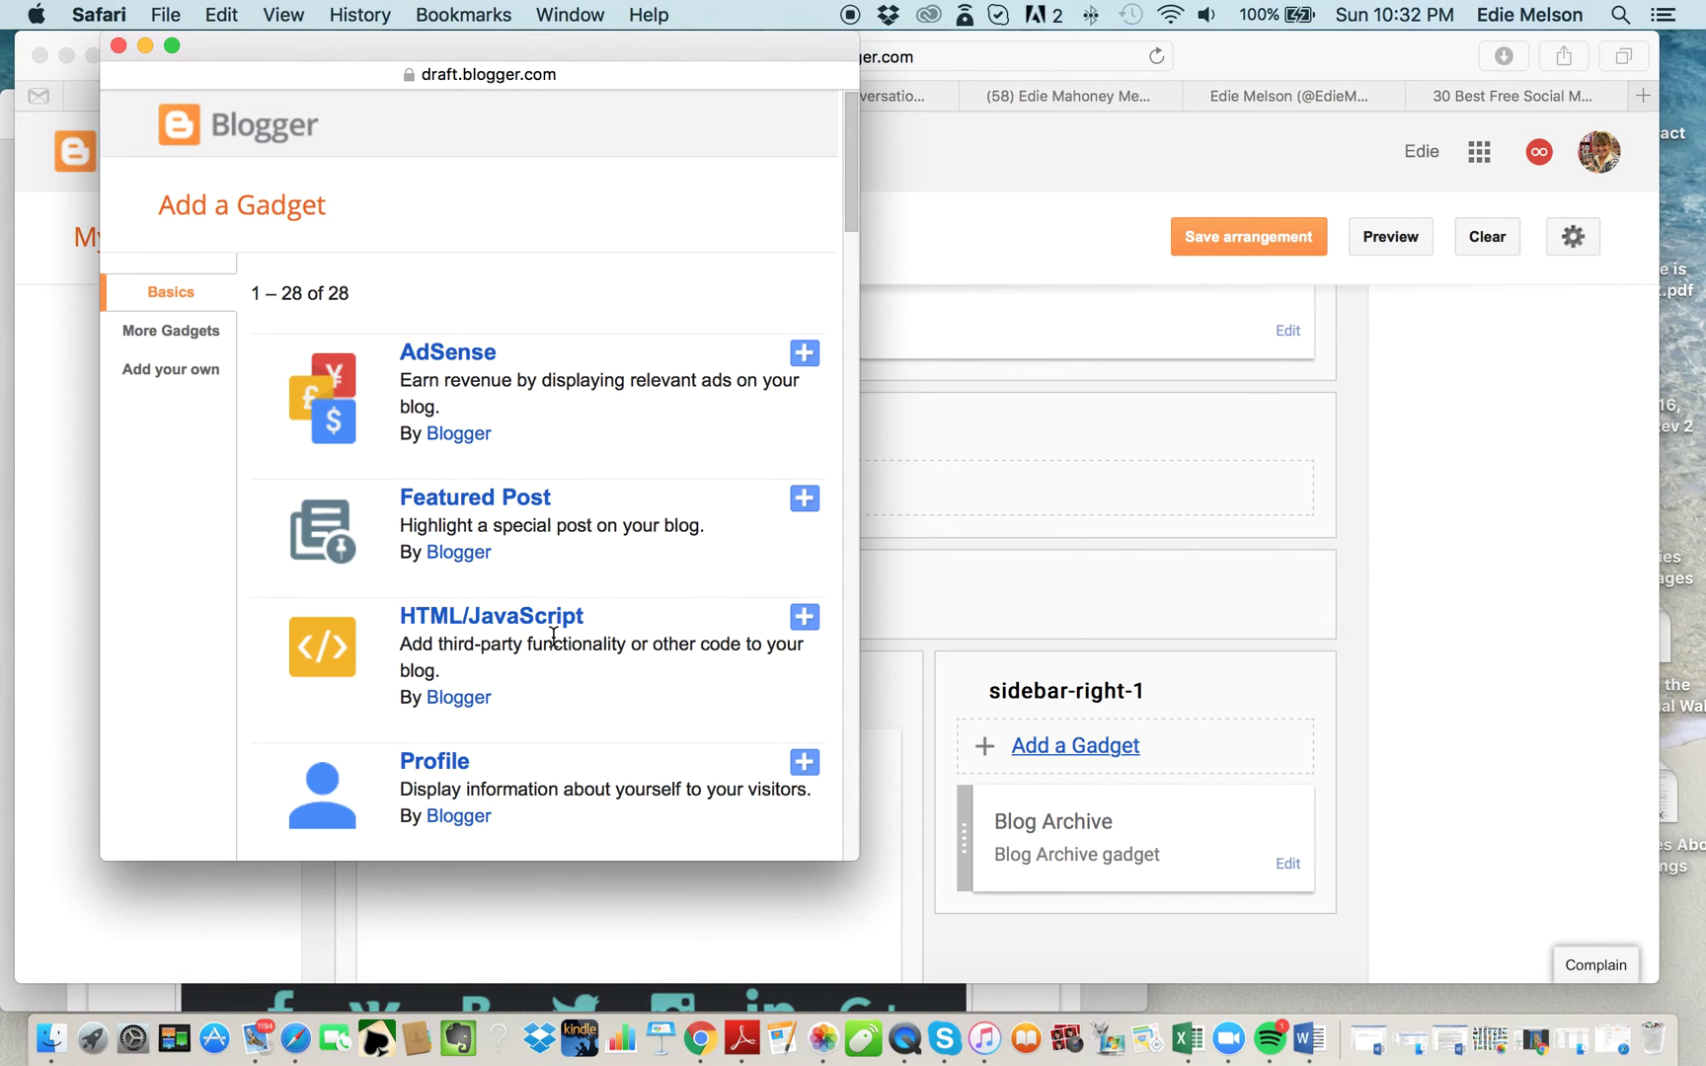
Save an HTML/JavaScript gadget titled 'Let's Connect' containing the pasted icon-link code.
click(804, 621)
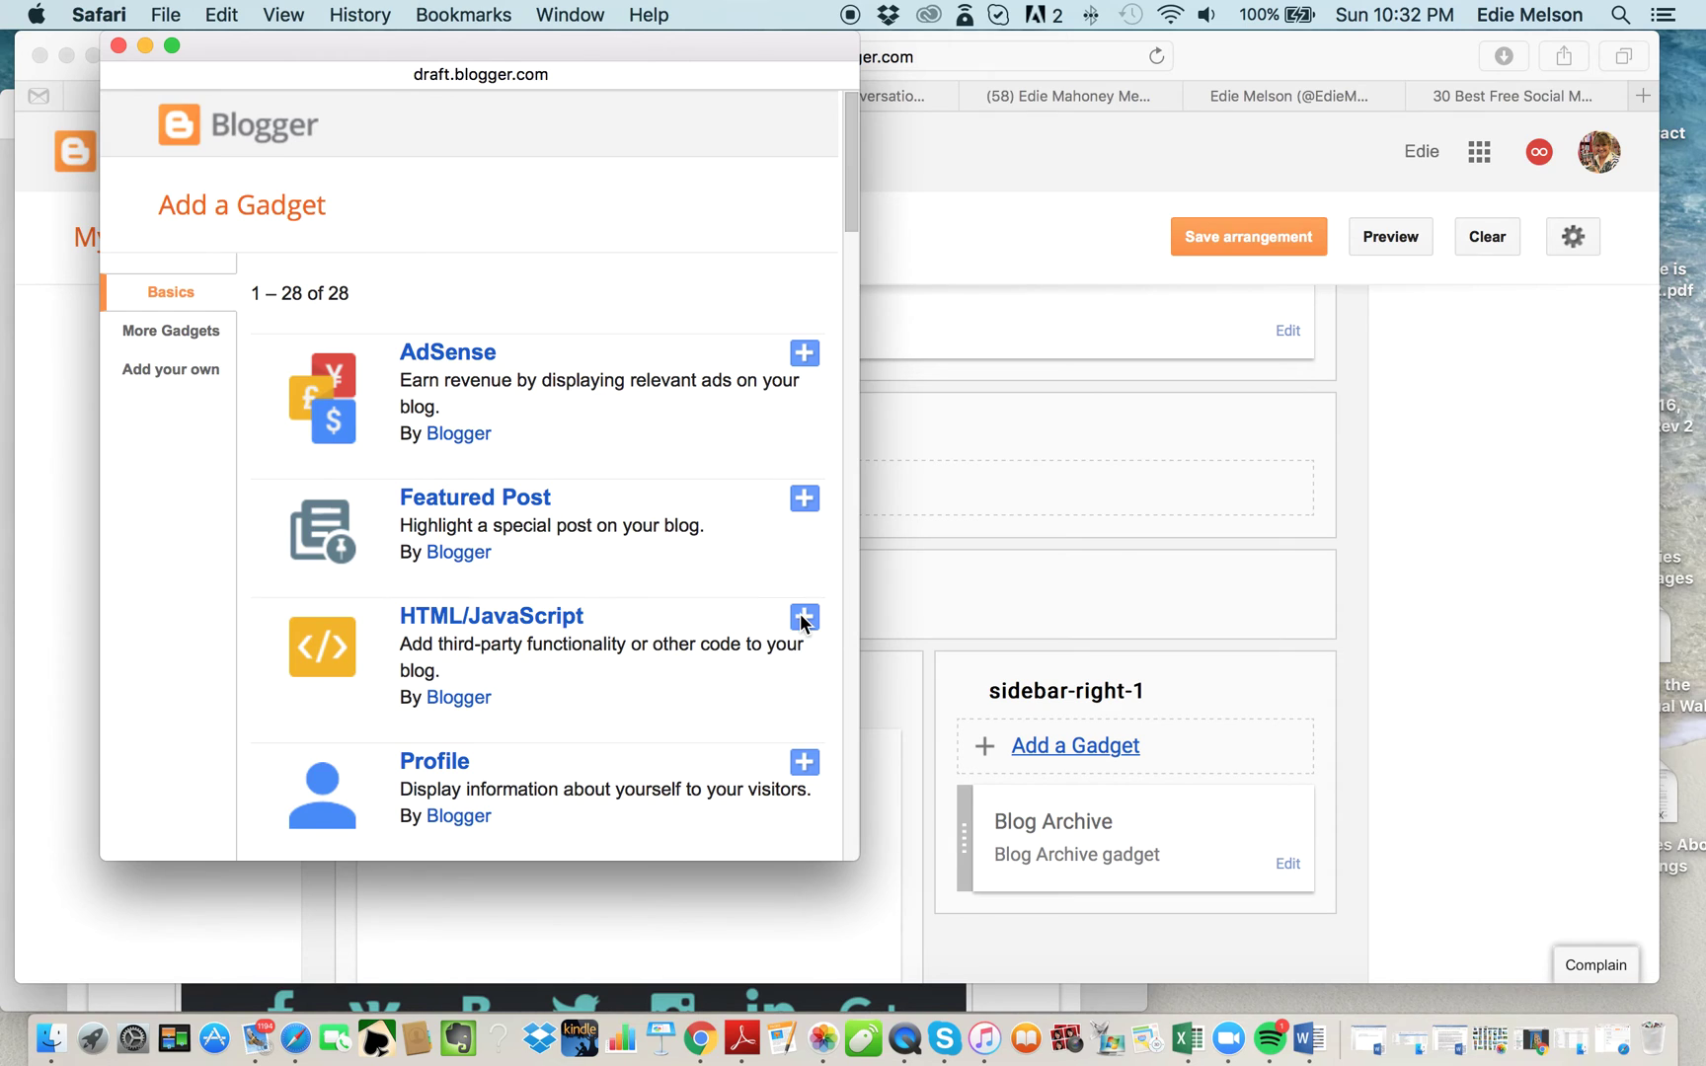
click(273, 427)
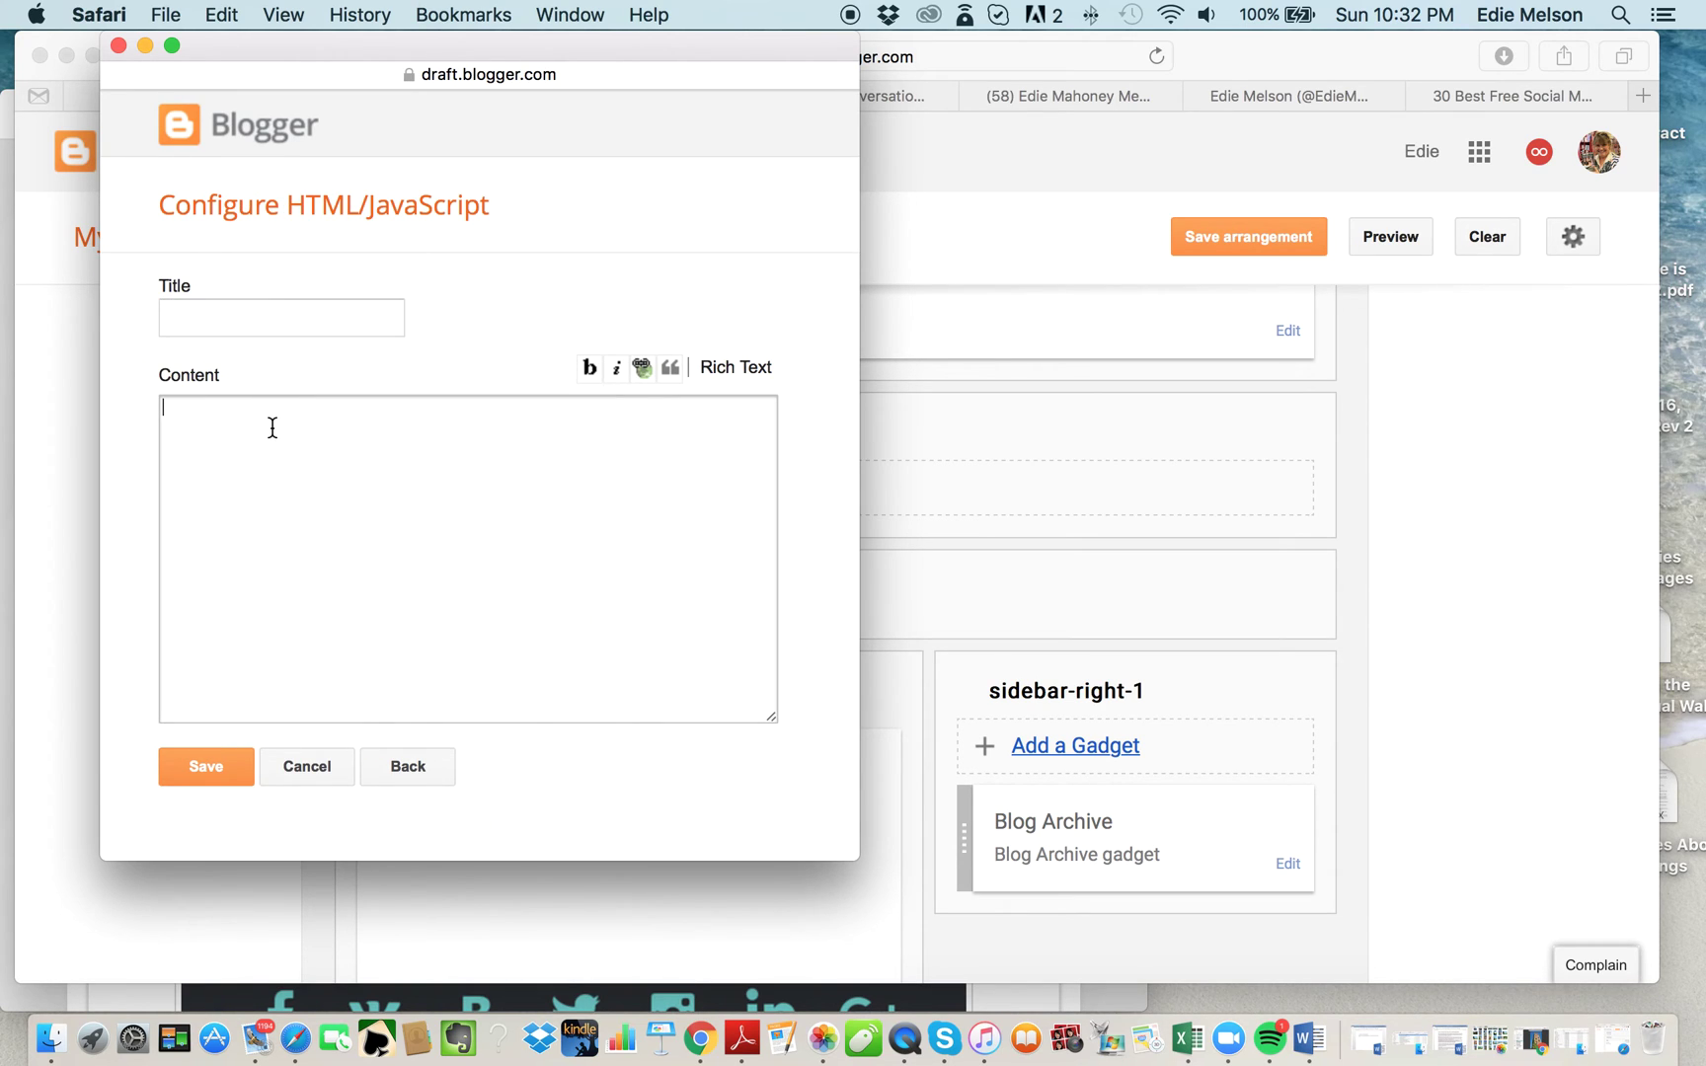
key(super+v)
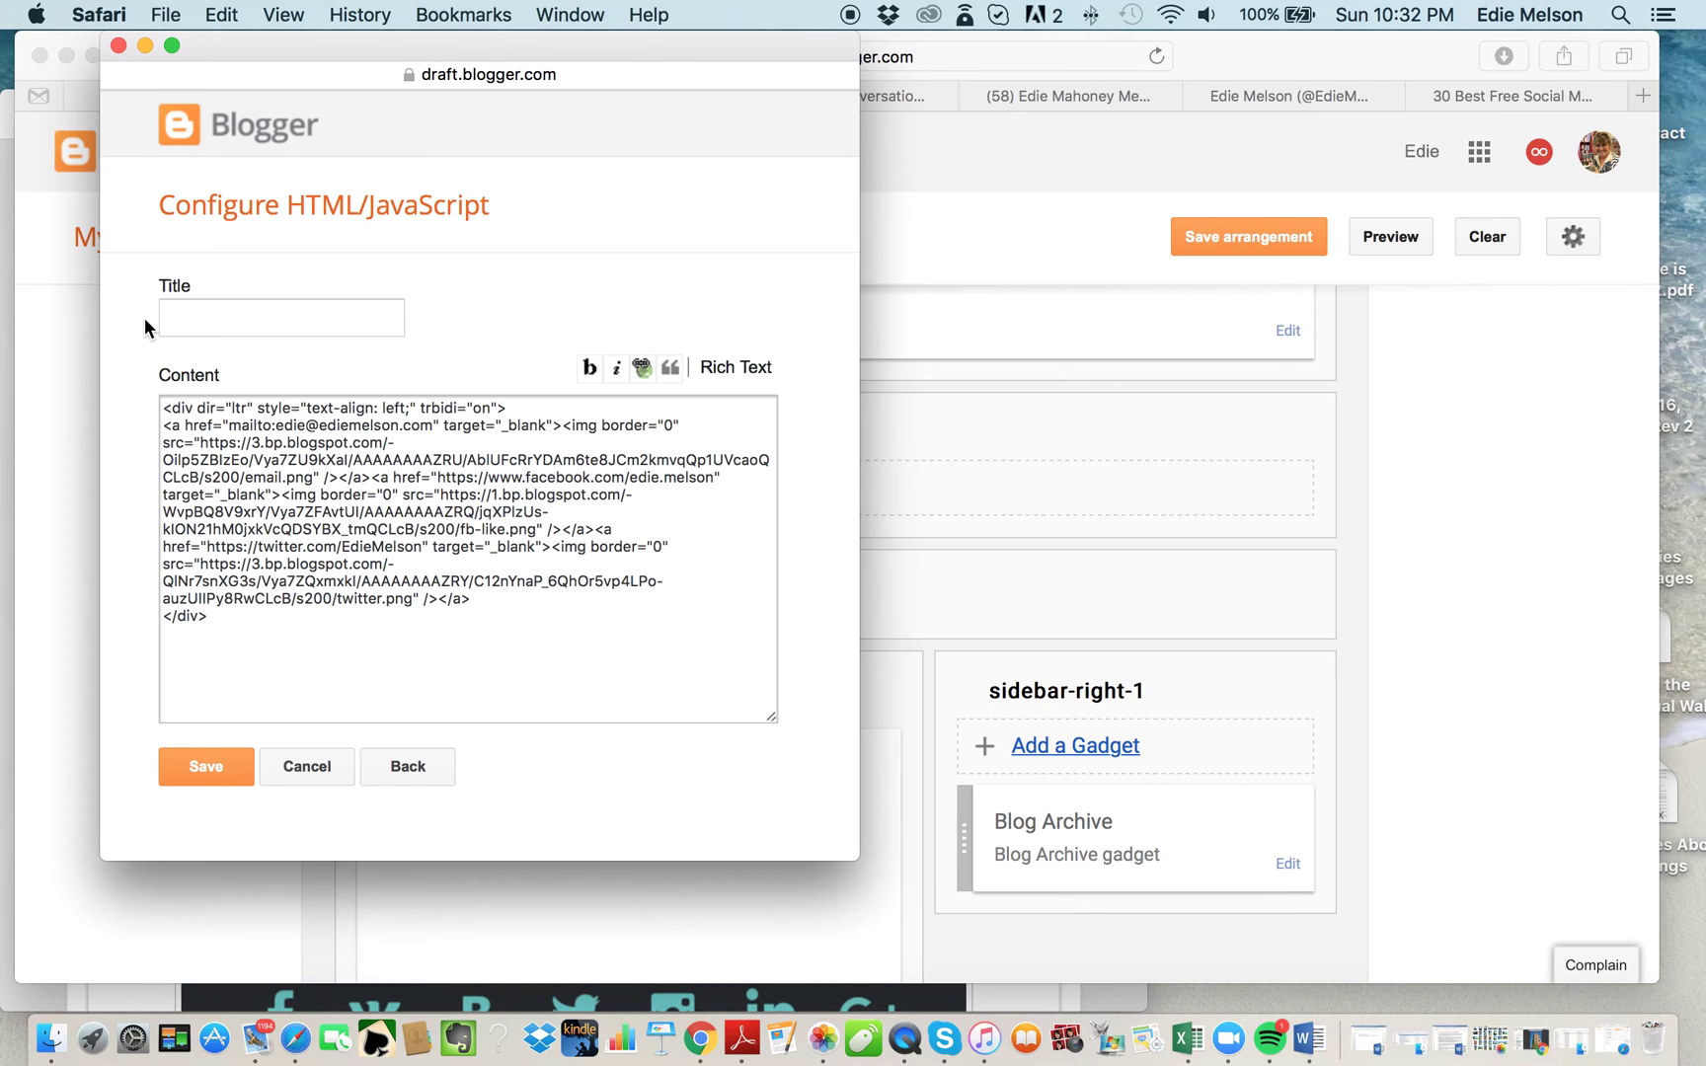
click(166, 318)
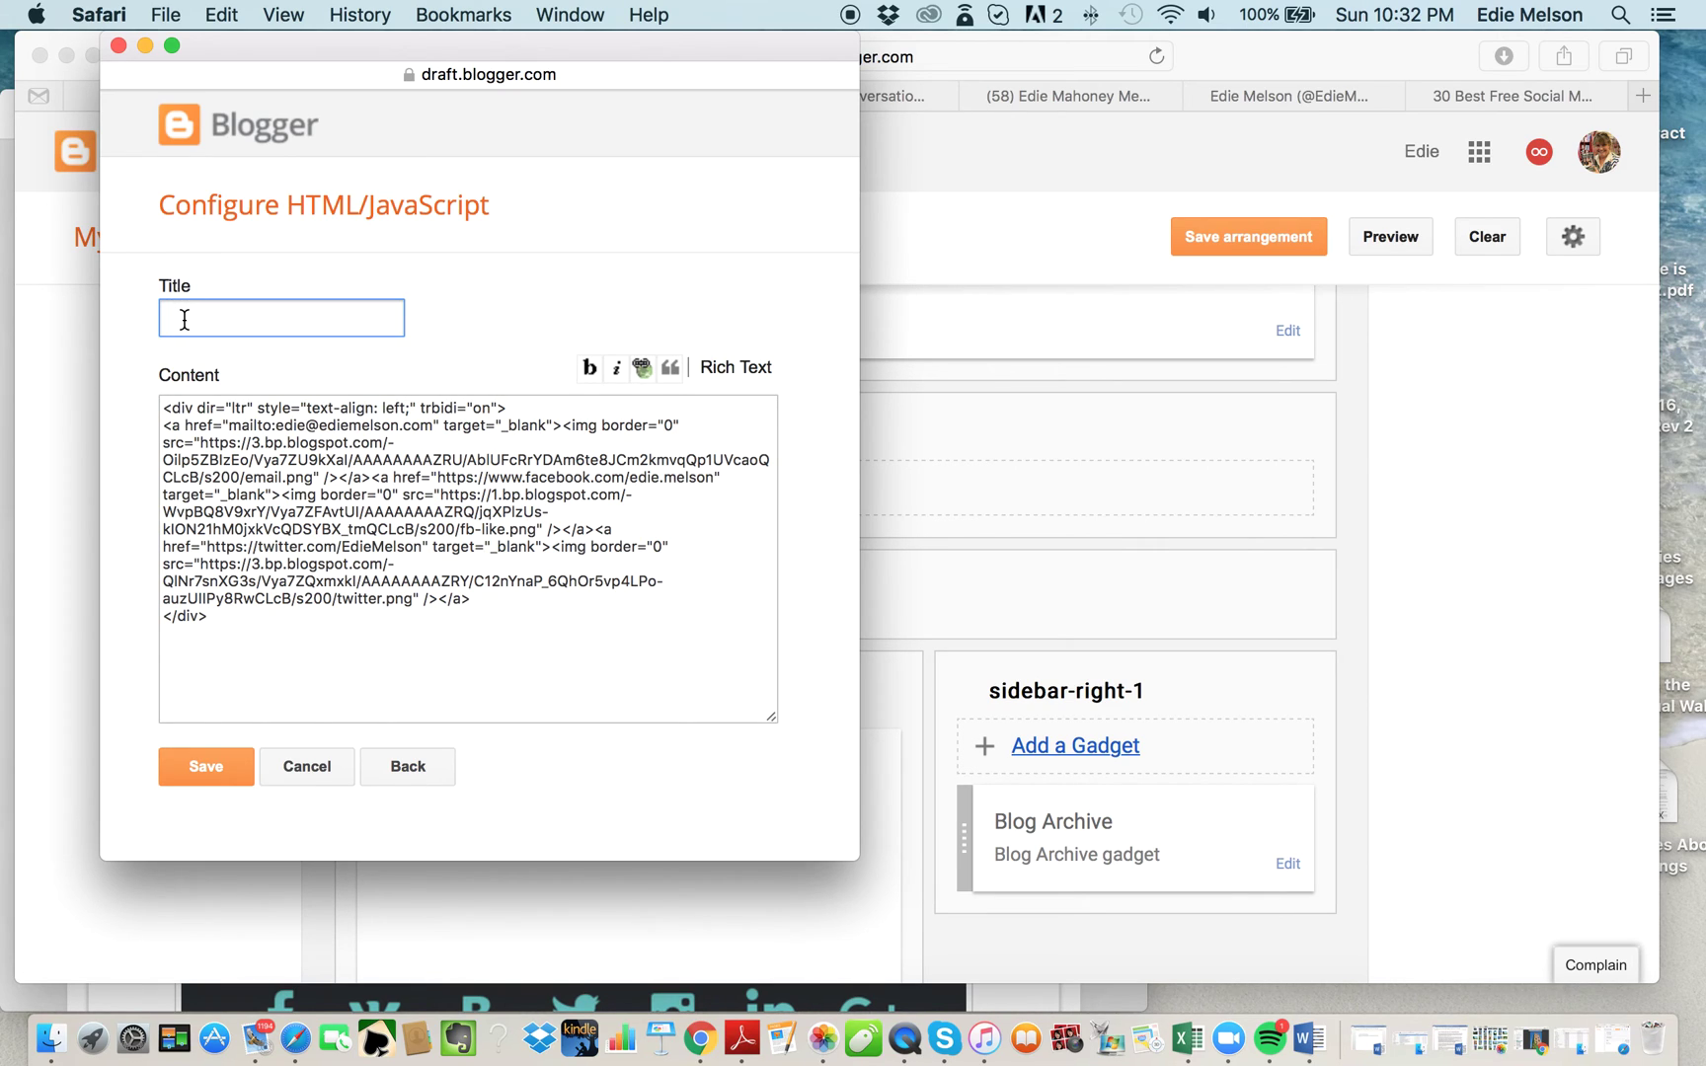
text(Let's Connect)
click(210, 768)
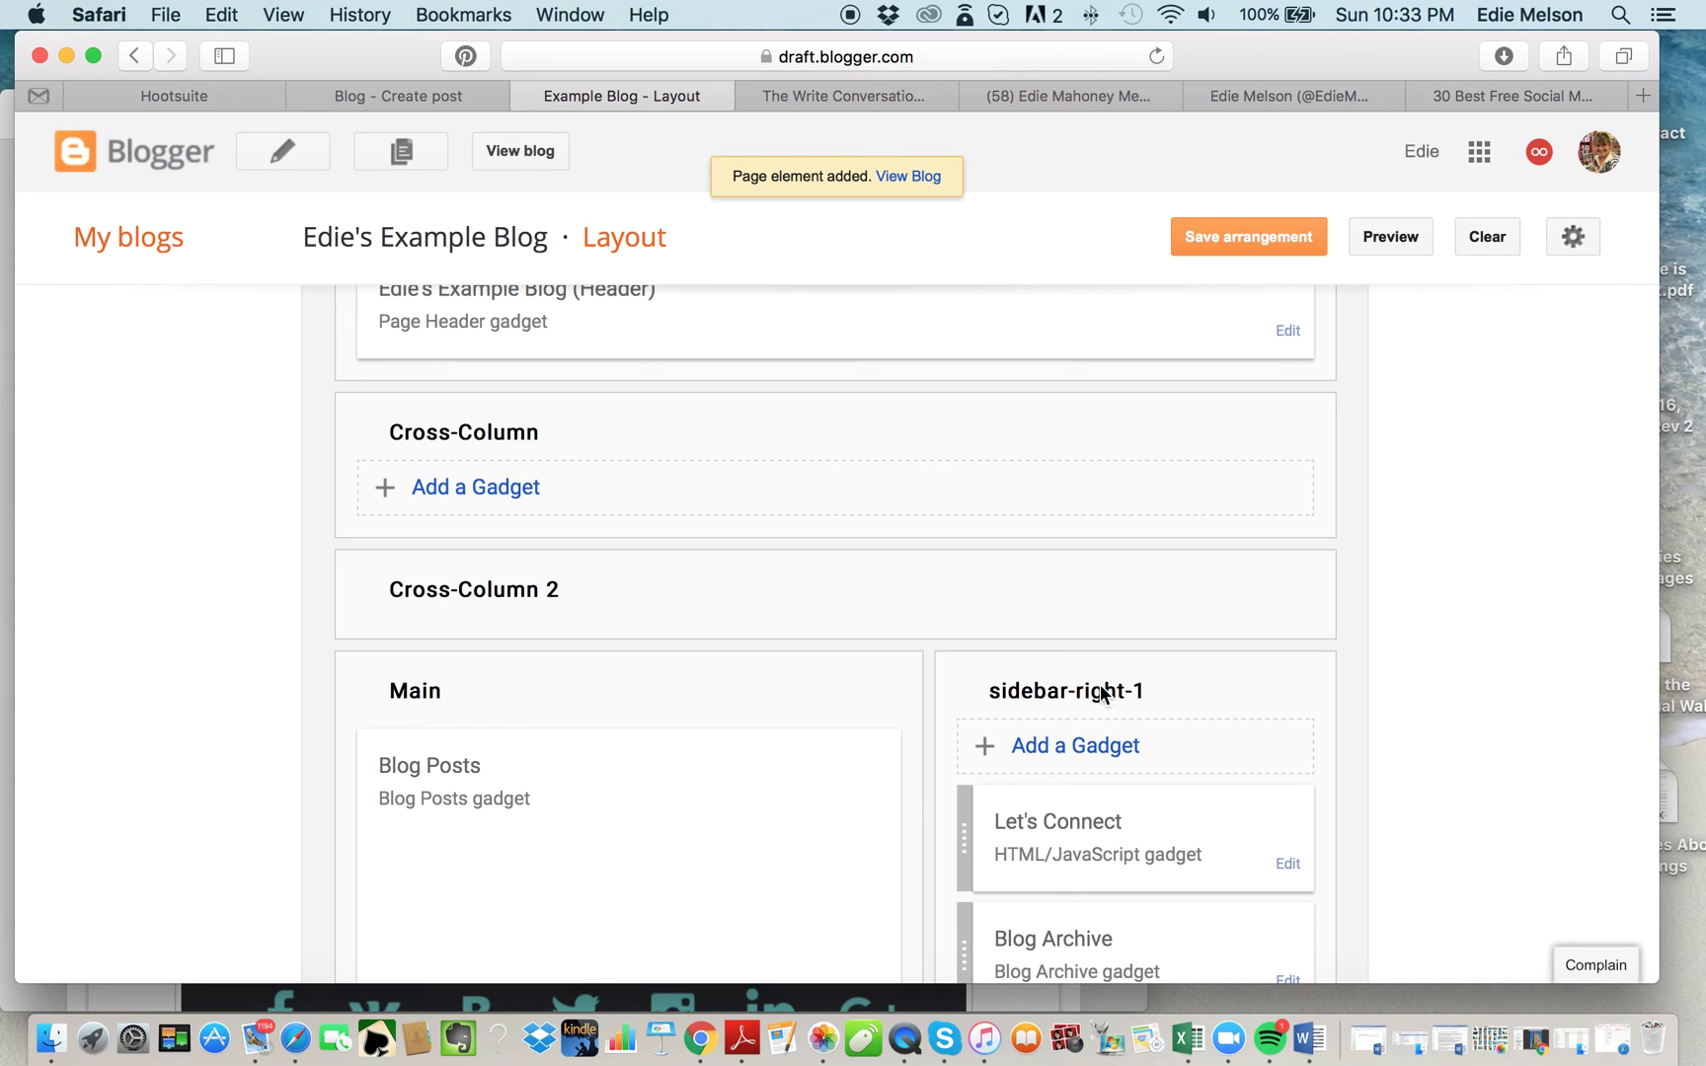
Save the layout arrangement, view the live blog, and test the Facebook and email icons.
click(1252, 241)
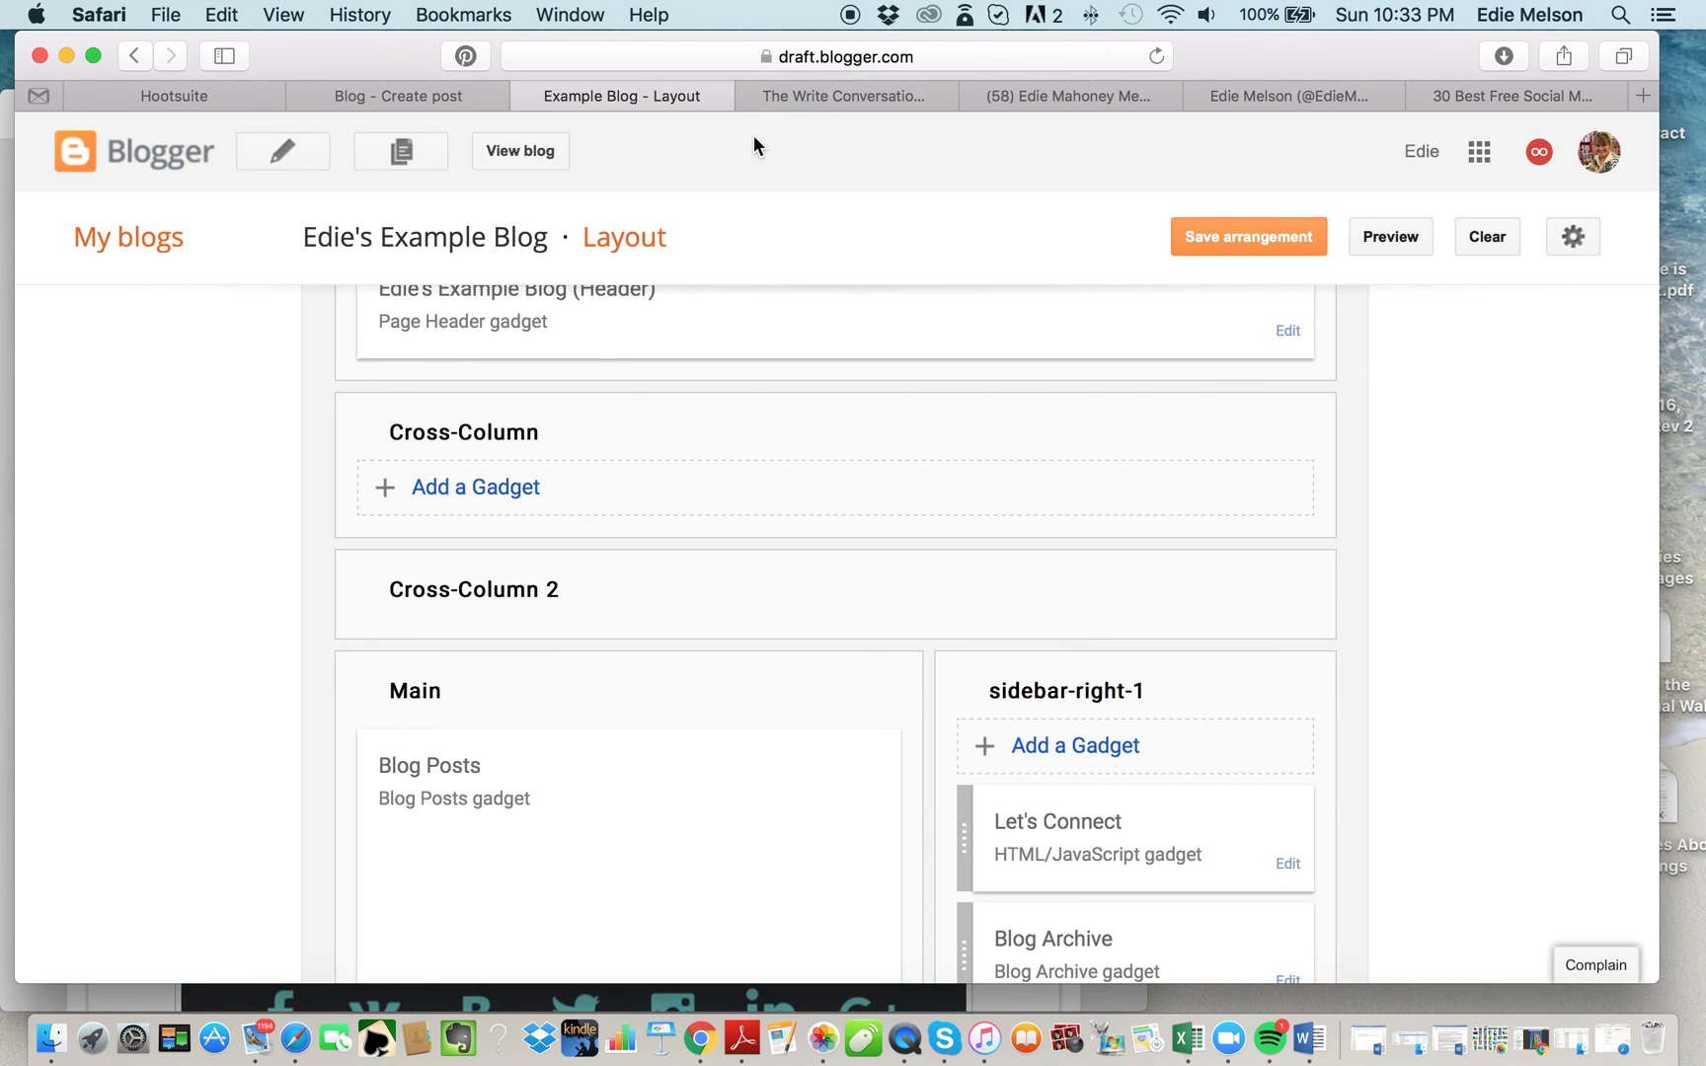
click(534, 158)
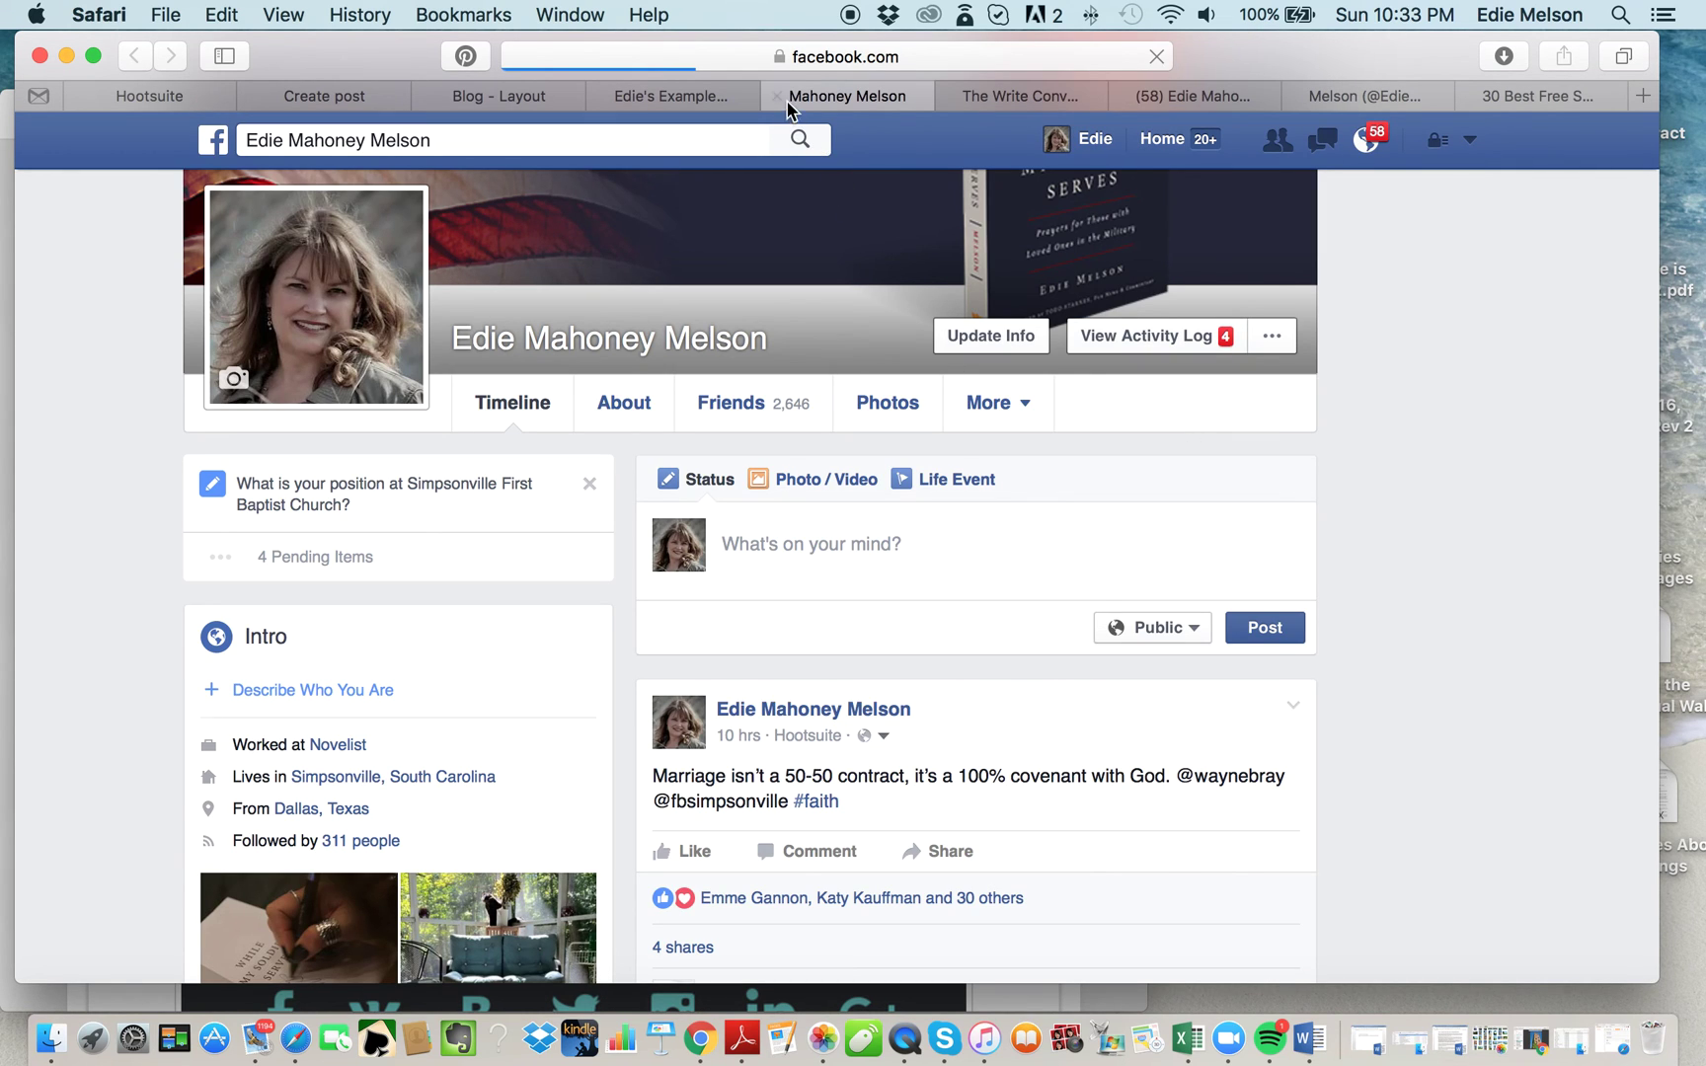
click(782, 99)
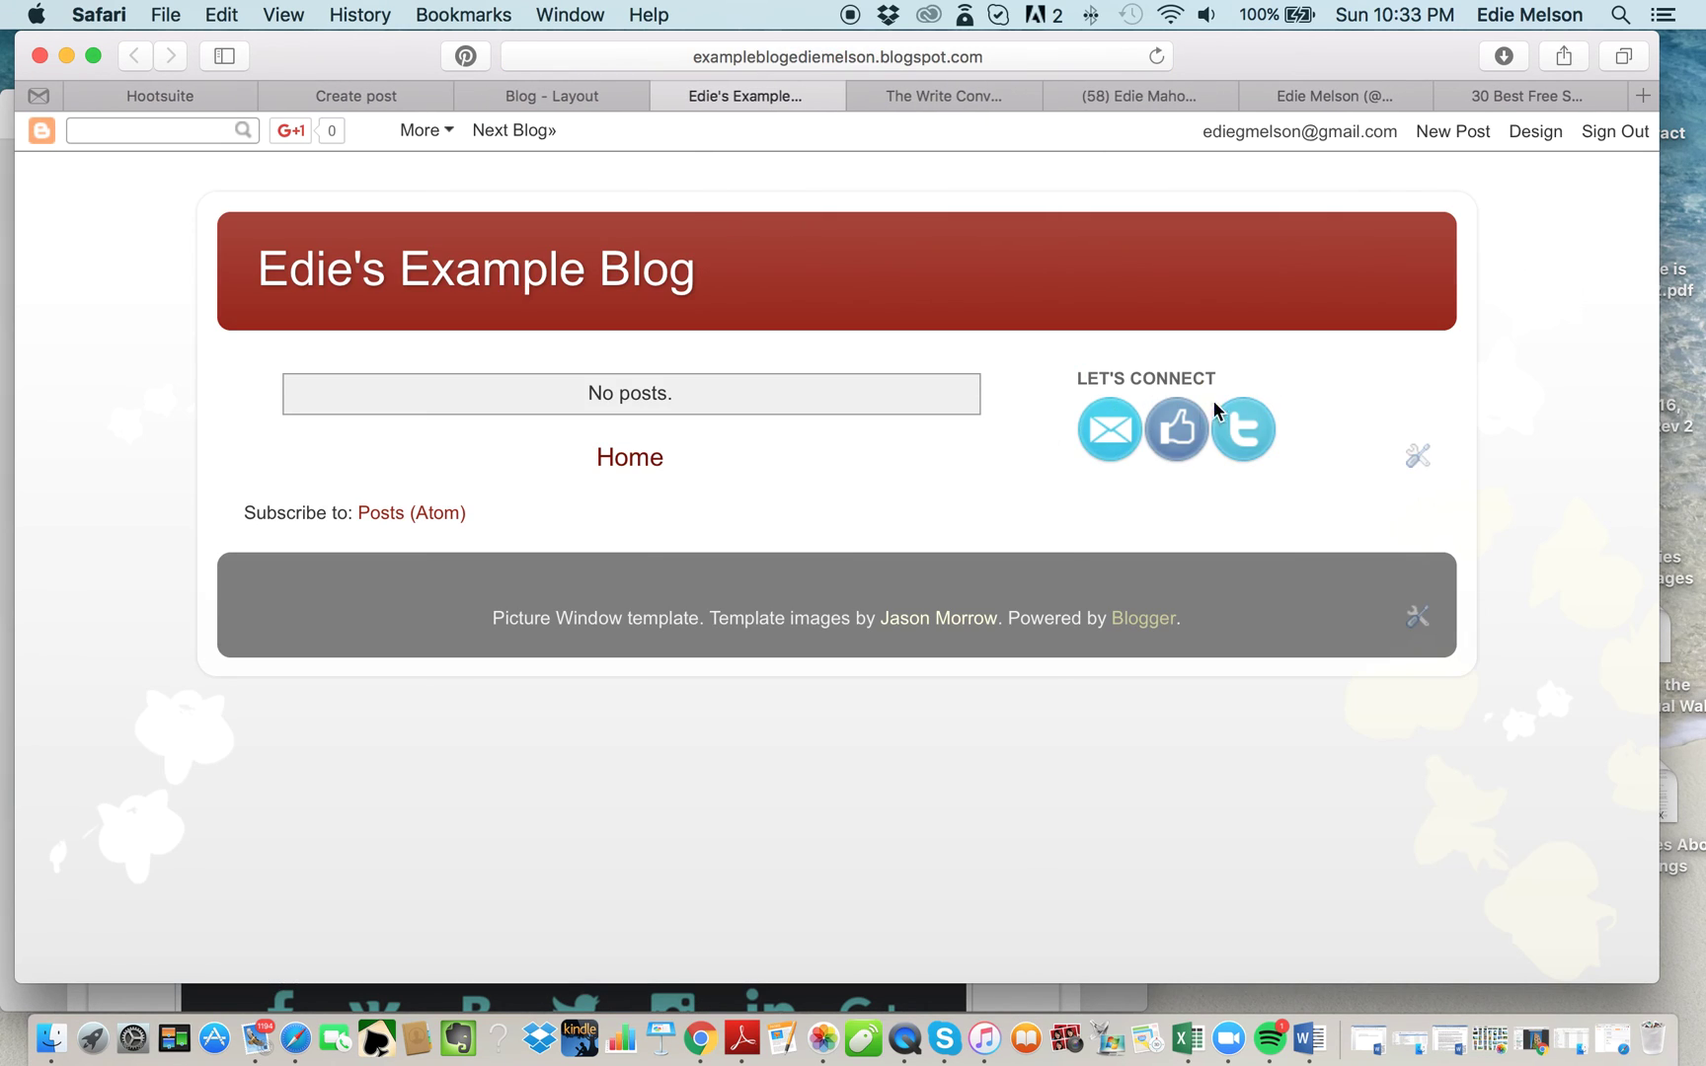
click(1100, 433)
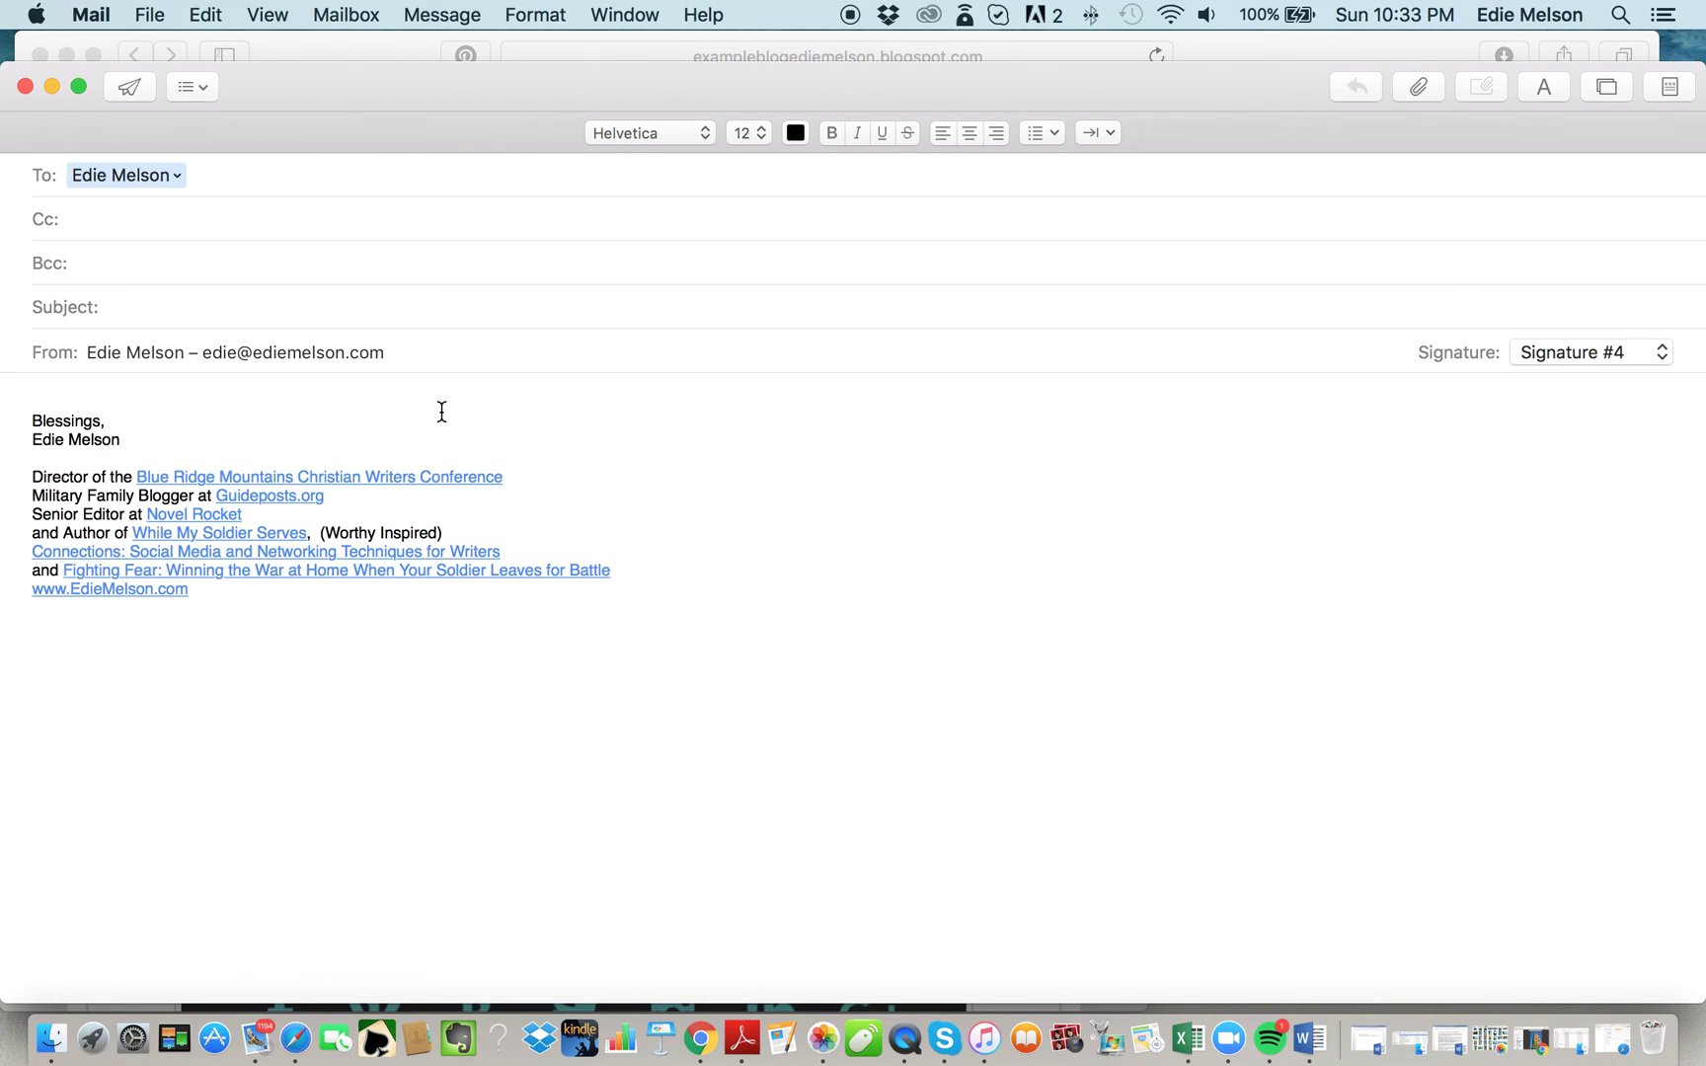
Close the test email message and keep it as a draft.
click(25, 86)
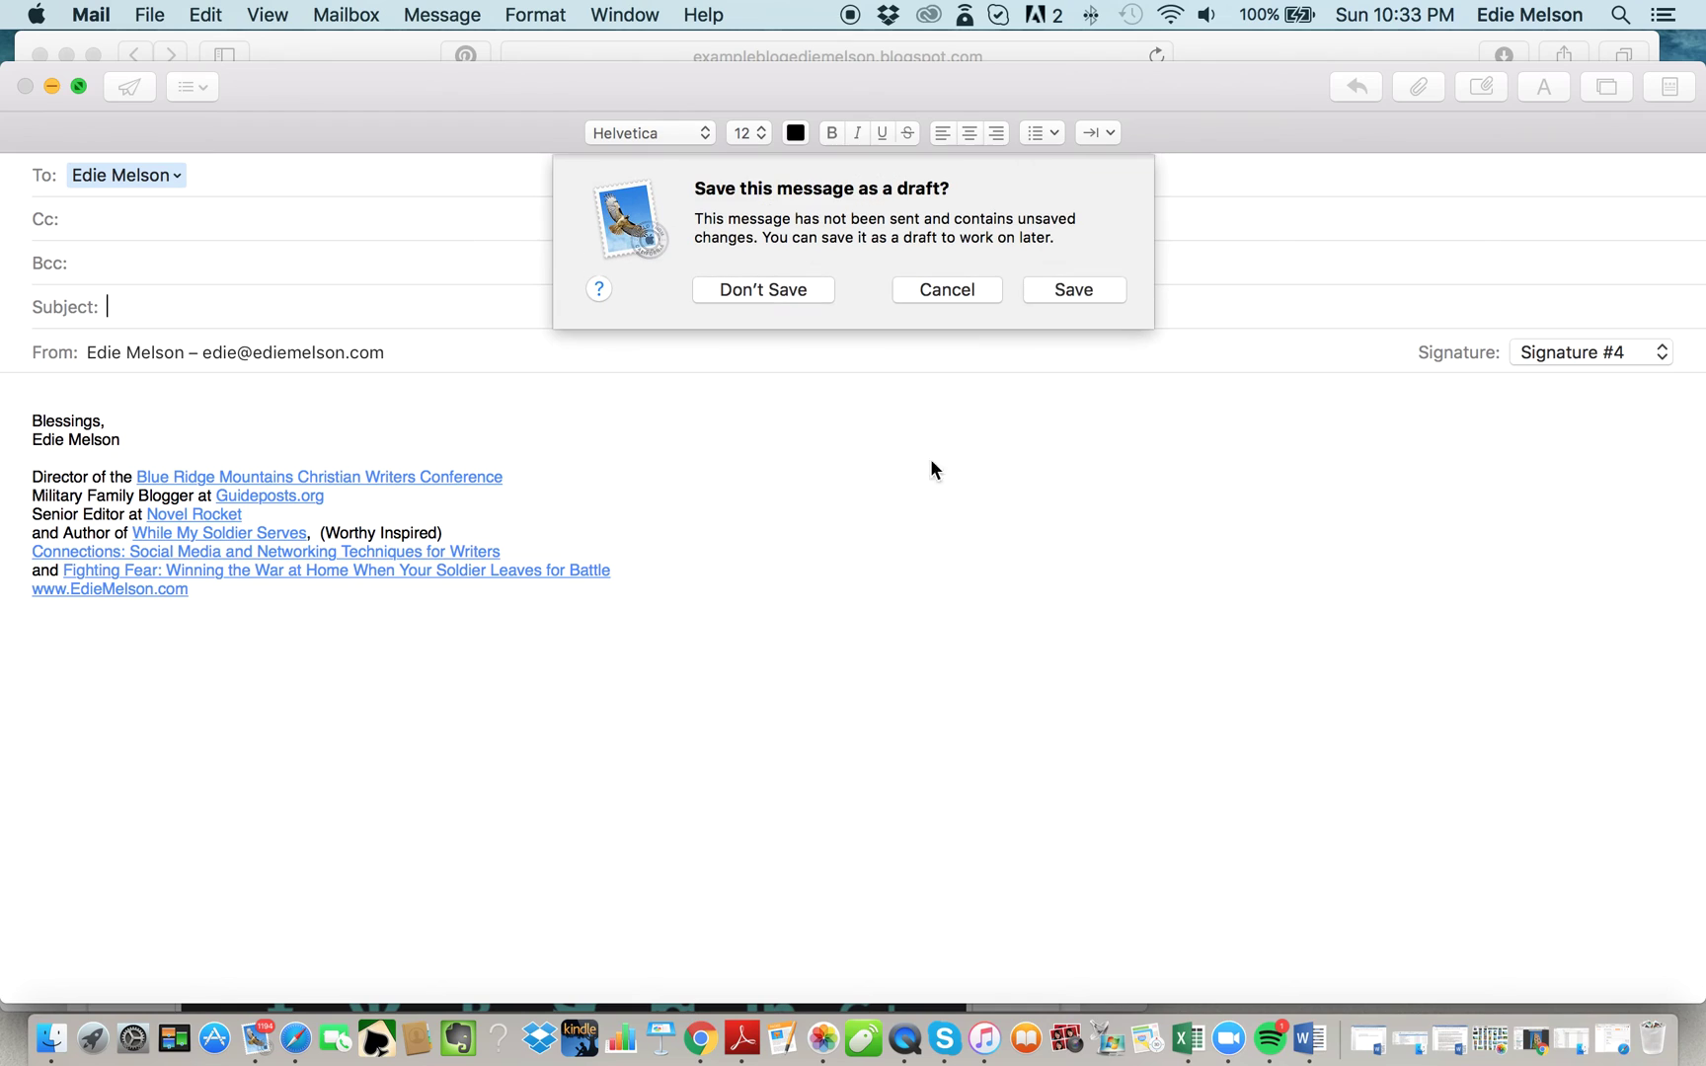
click(1043, 292)
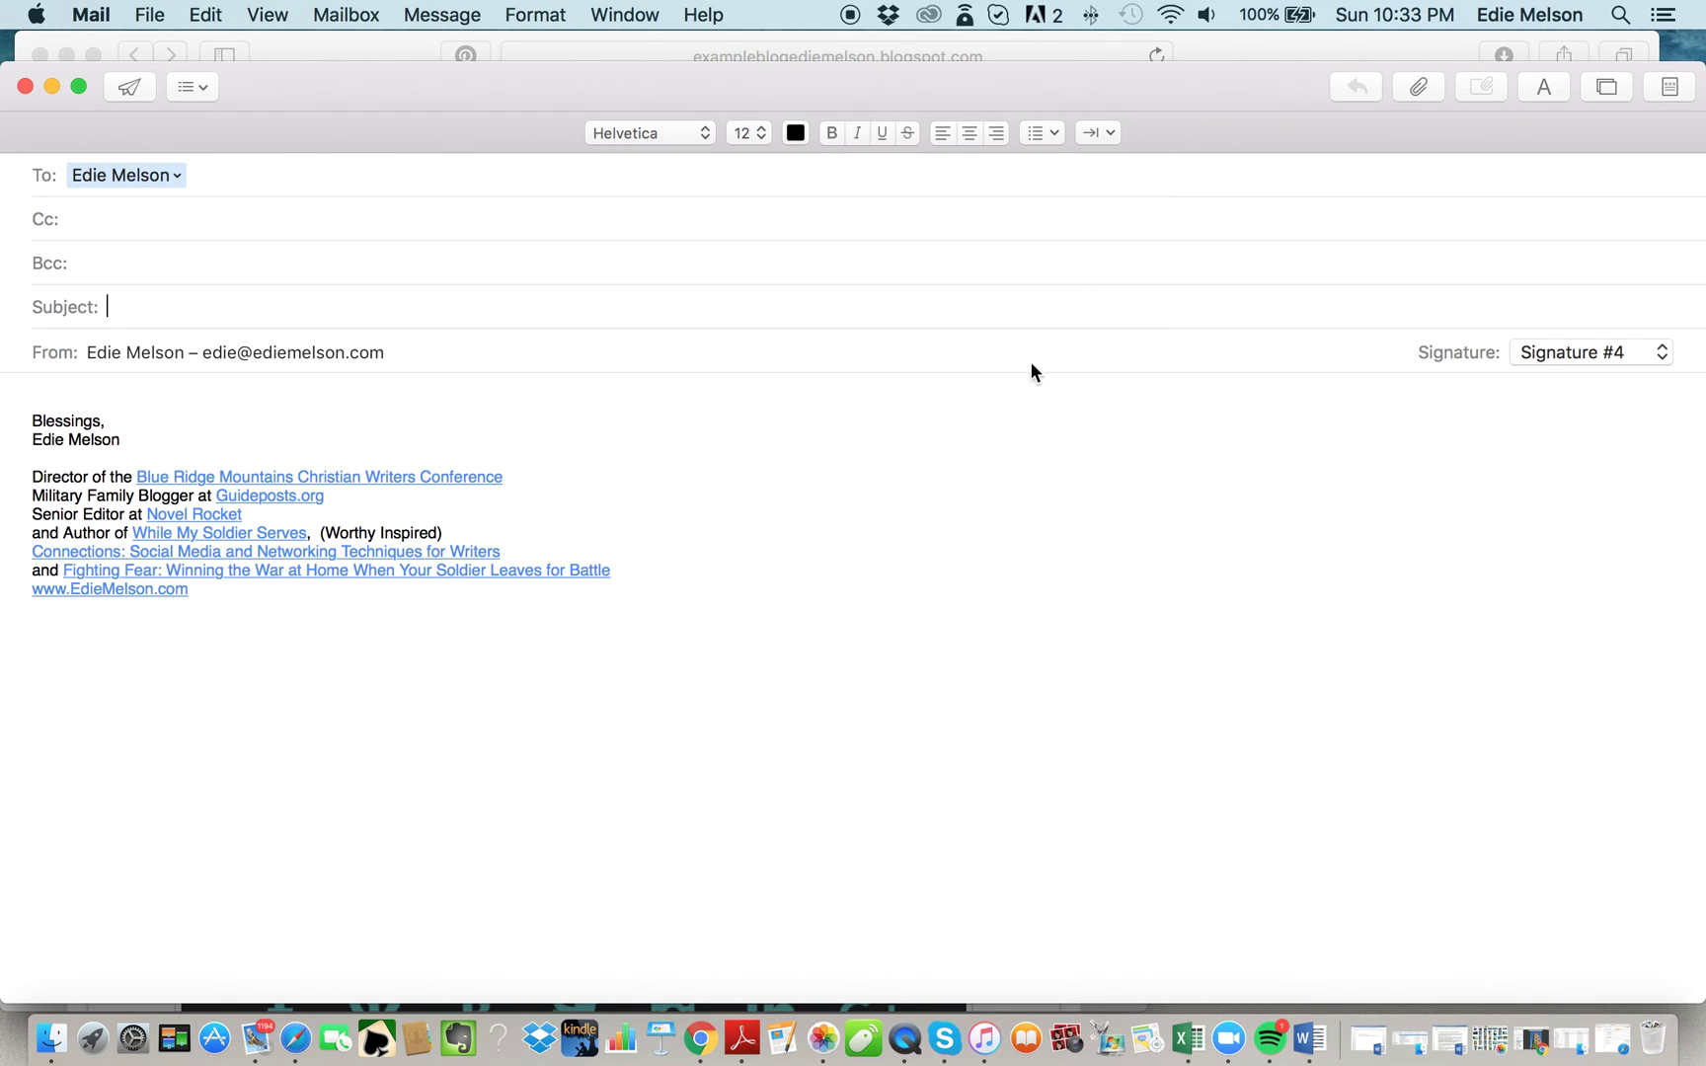